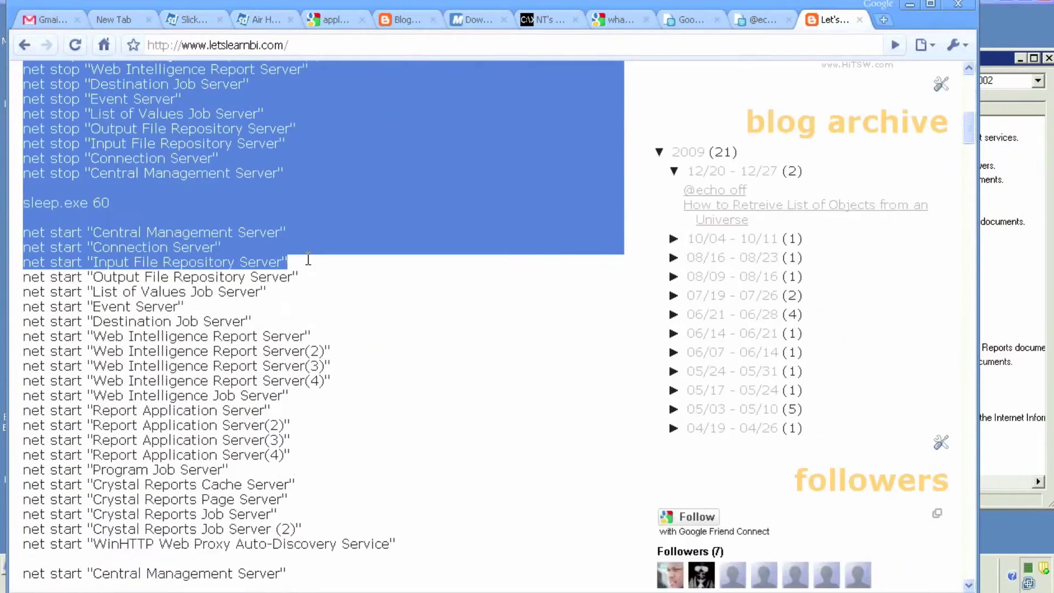
pyautogui.scroll(-1, 308, 260)
pyautogui.scroll(-3, 308, 417)
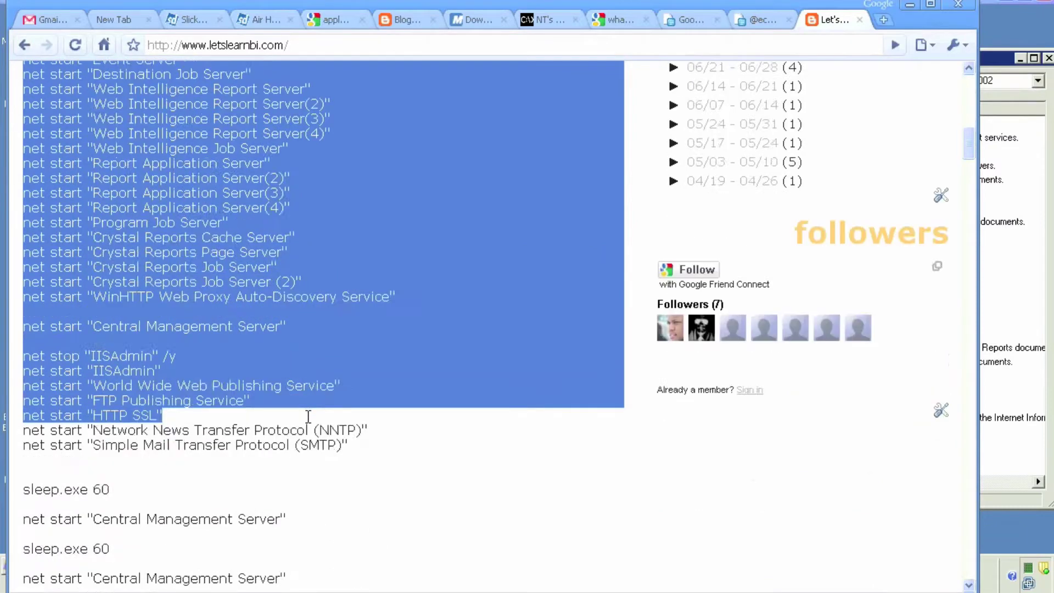
pyautogui.scroll(-3, 306, 414)
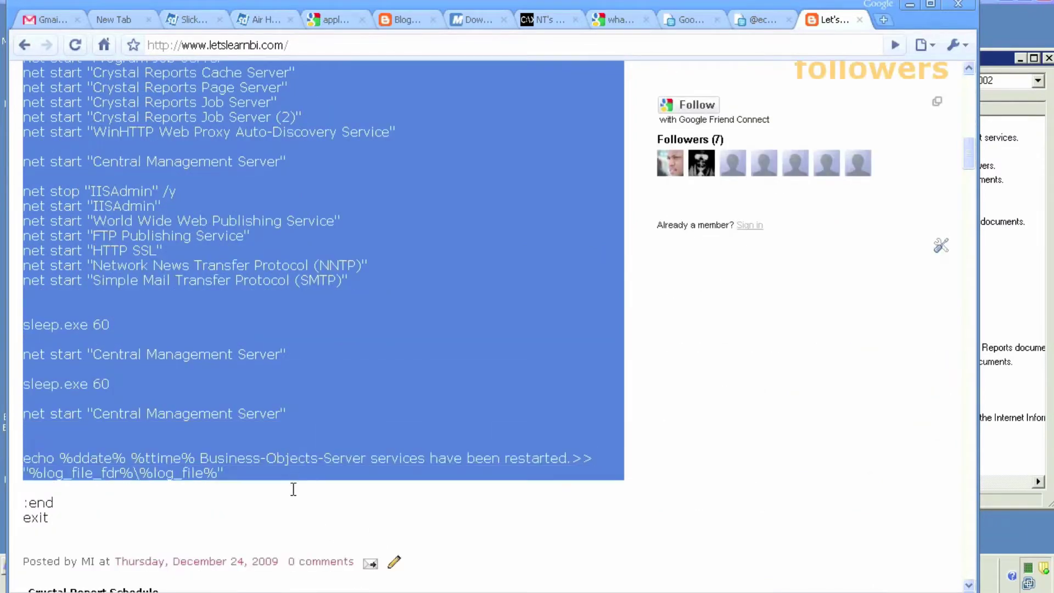
pyautogui.rightClick(302, 374)
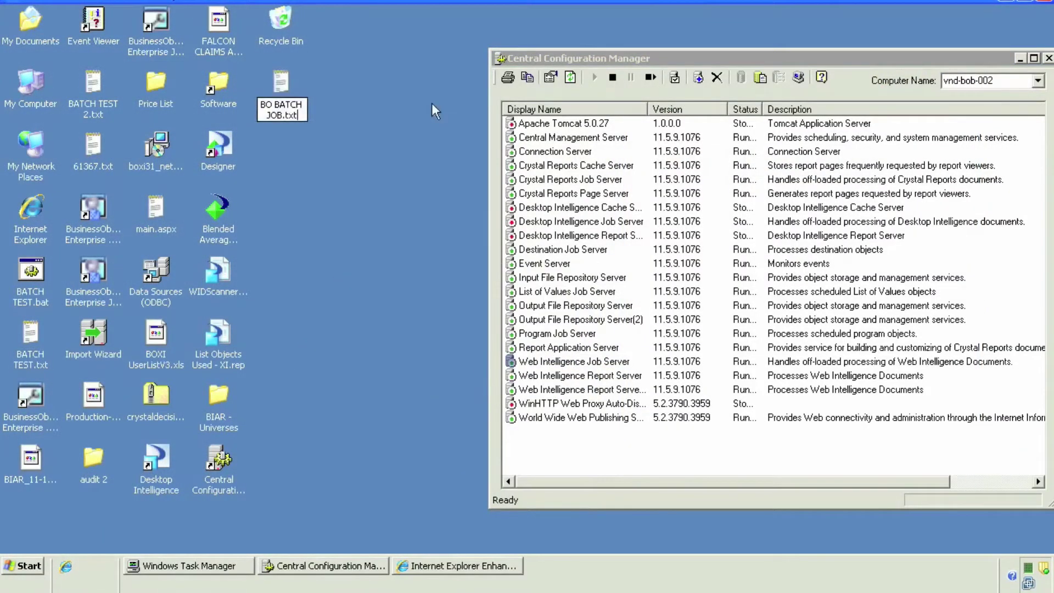
# Open BO BATCH JOB.txt and paste the copied restart script into it.
pyautogui.press('Return')
pyautogui.press('Return')
pyautogui.rightClick(209, 77)
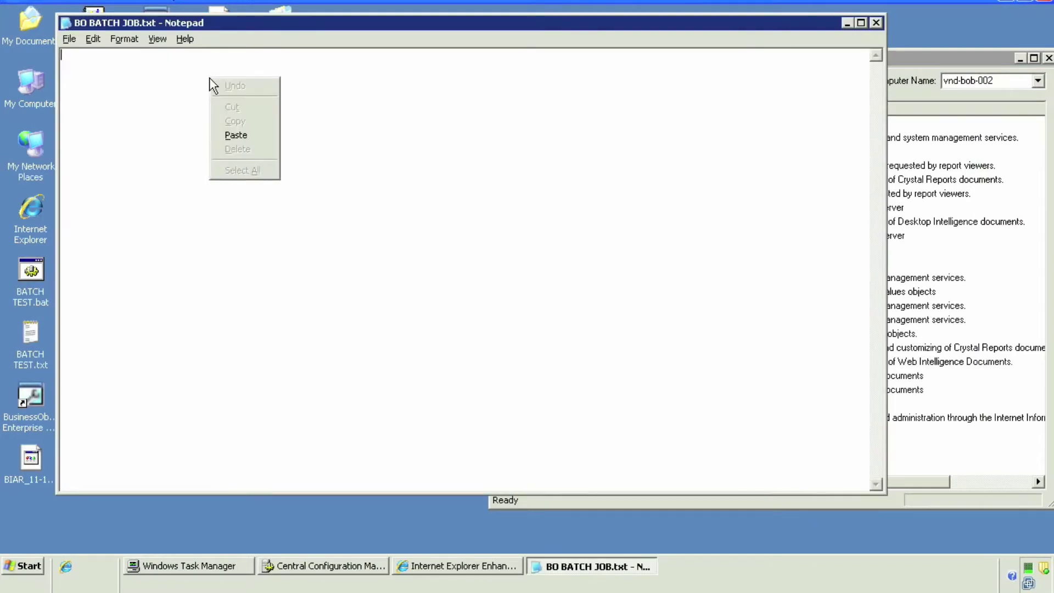
pyautogui.click(254, 135)
pyautogui.hotkey('ctrl', 'Home')
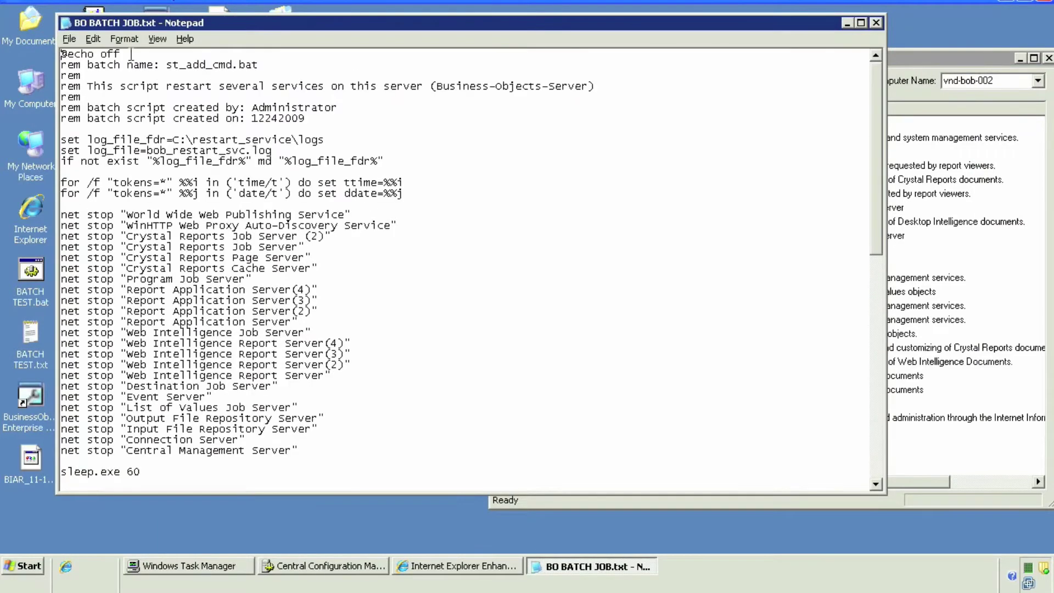
# Save the script with a .bat extension as BO BATCH JOB.BAT.
pyautogui.click(70, 40)
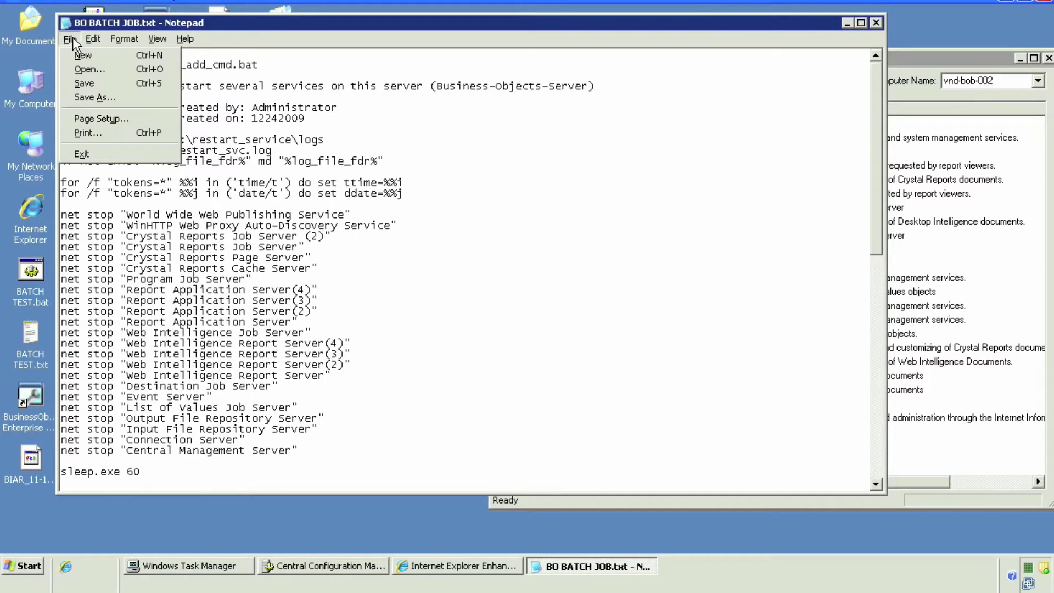
pyautogui.click(91, 97)
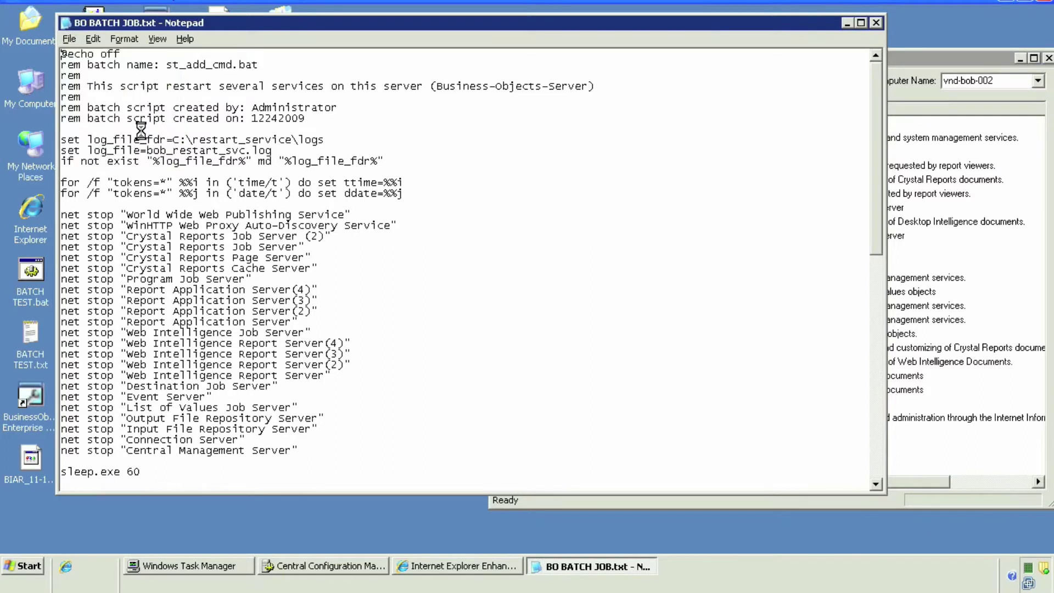
pyautogui.click(347, 345)
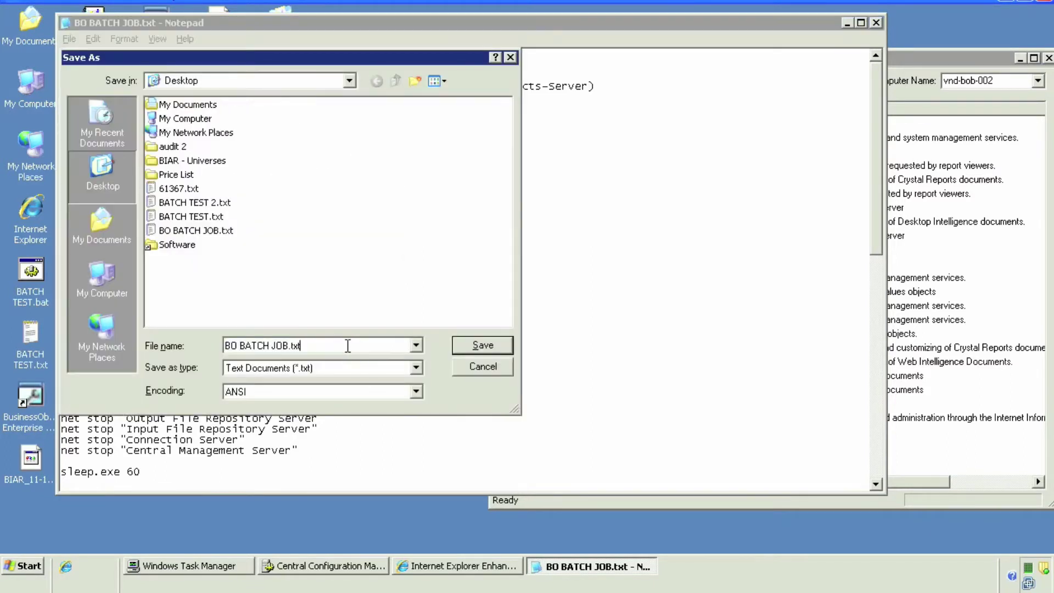
pyautogui.press('BackSpace')
pyautogui.press('BackSpace')
pyautogui.press('BackSpace')
pyautogui.write('b')
pyautogui.click(479, 345)
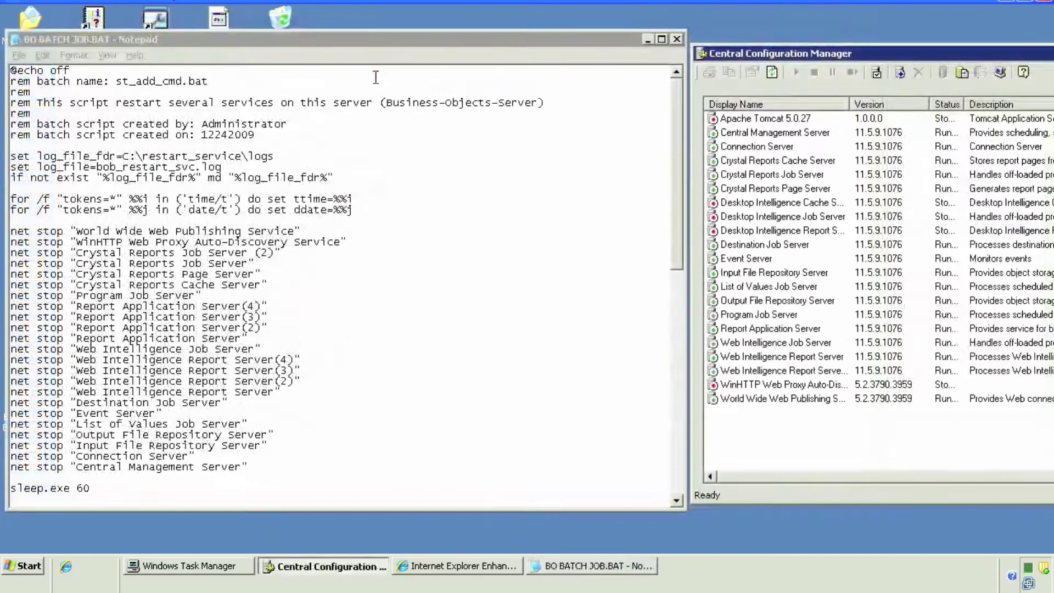
# Arrange the script beside Central Configuration Manager and widen its server name column.
pyautogui.click(390, 226)
pyautogui.moveTo(849, 104); pyautogui.dragTo(946, 113)
pyautogui.click(788, 370)
pyautogui.click(200, 351)
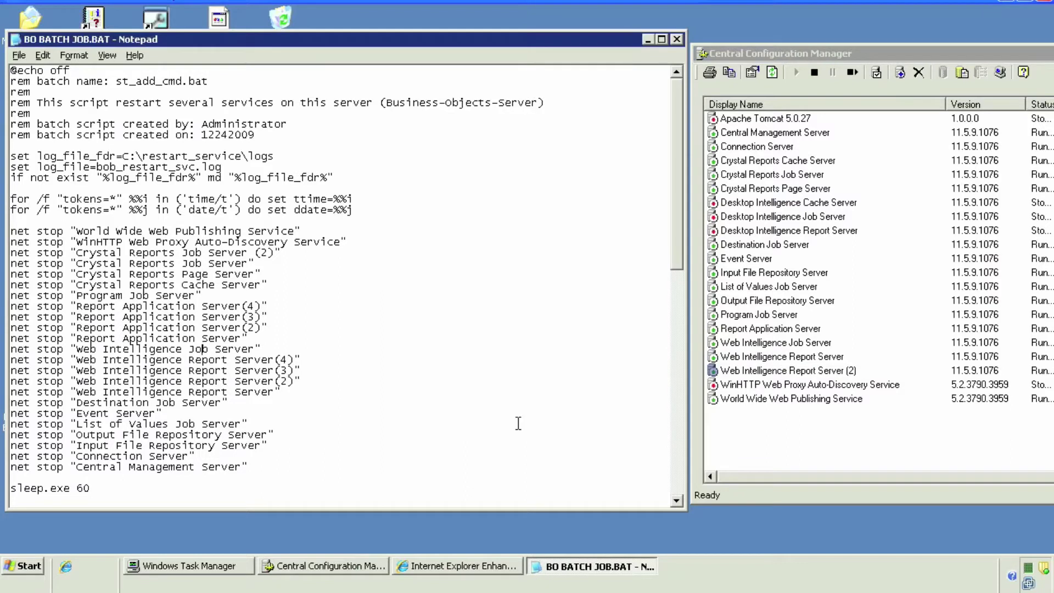
# Delete the Web Intelligence Report Server(3) and (4) stop and start lines.
pyautogui.hotkey('shift', 'Down')
pyautogui.hotkey('shift', 'Down')
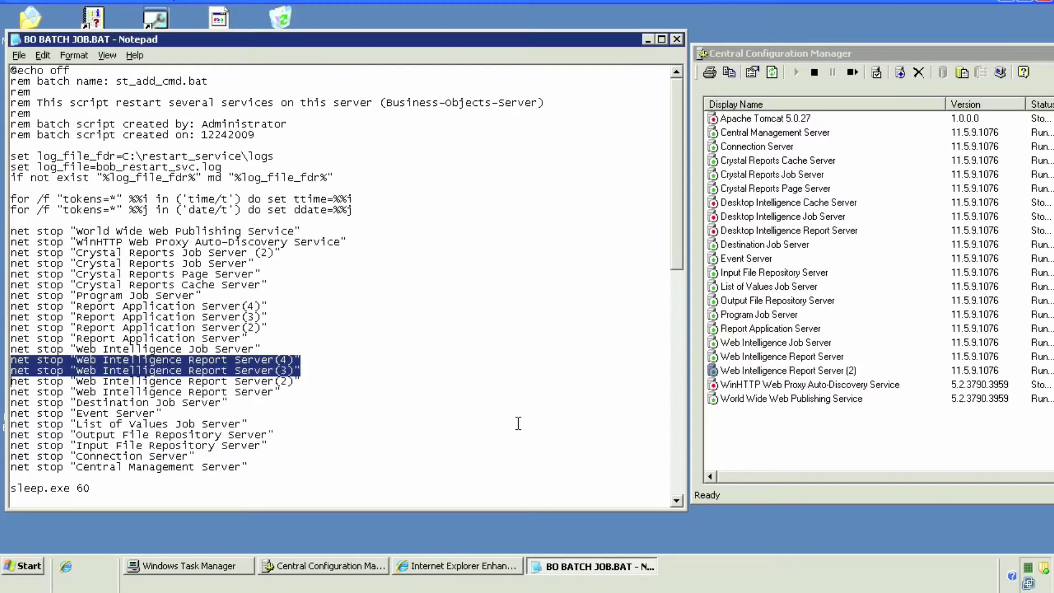
pyautogui.press('Delete')
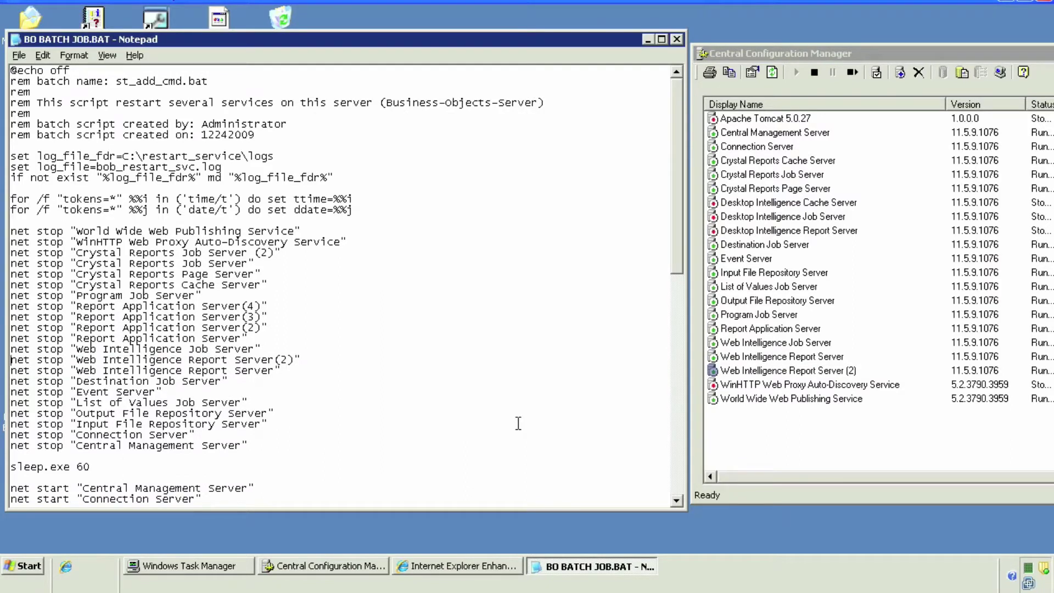
pyautogui.scroll(-8, 336, 405)
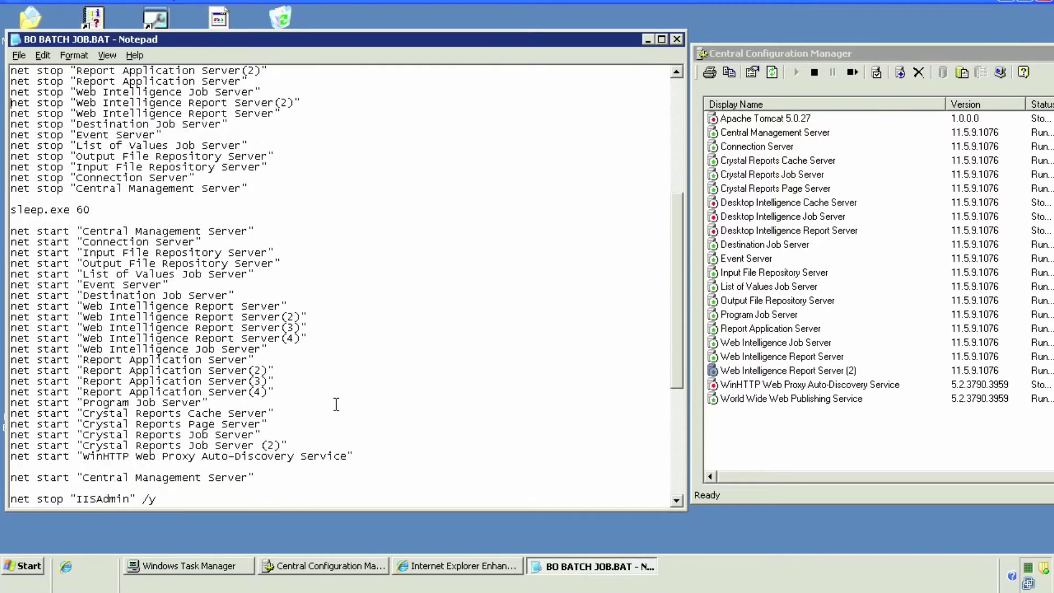
pyautogui.press('Home')
pyautogui.hotkey('shift', 'Down')
pyautogui.hotkey('shift', 'Down')
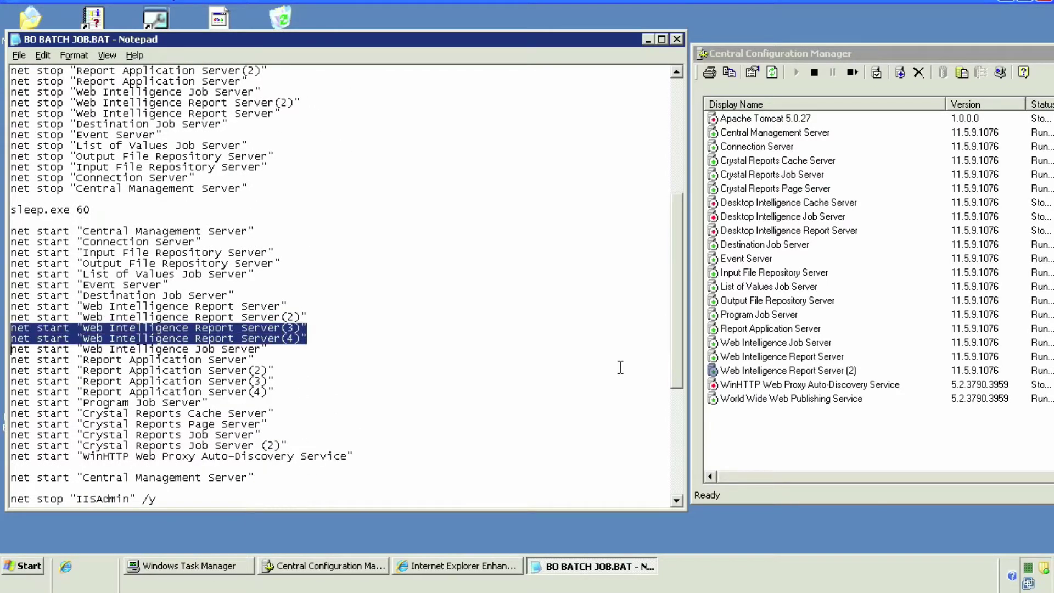
pyautogui.press('Delete')
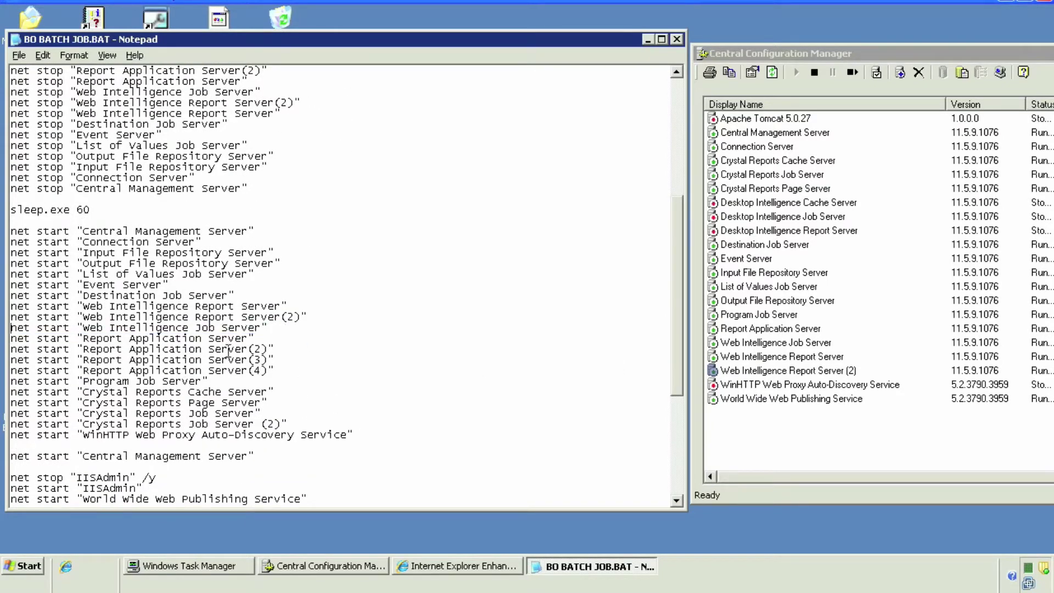
pyautogui.moveTo(228, 349); pyautogui.dragTo(109, 349)
pyautogui.scroll(2, 110, 349)
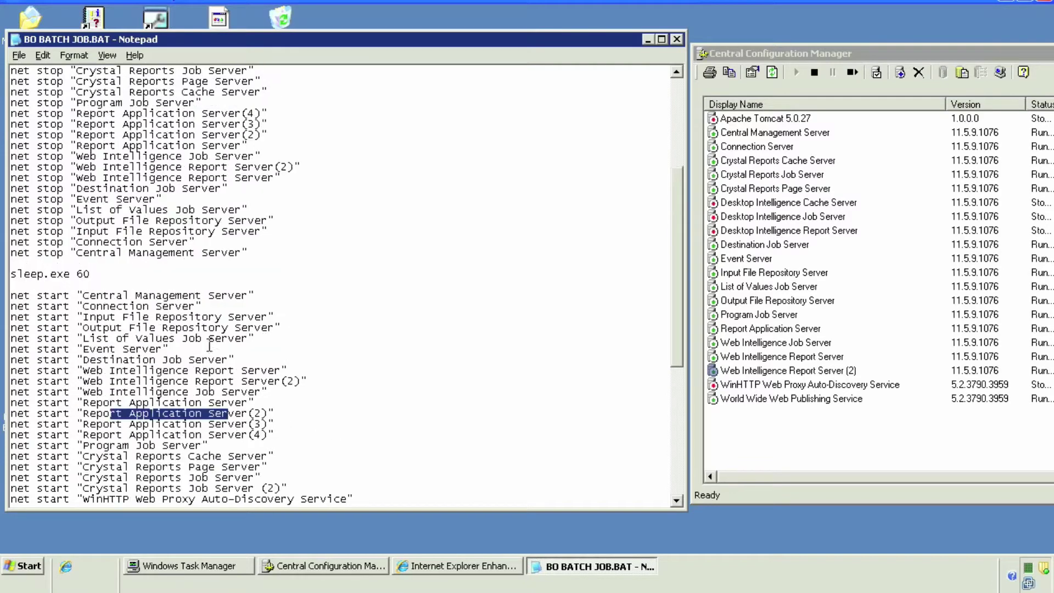
# Check the installed Crystal Reports Job, Page, Cache and Report Application servers in the manager.
pyautogui.click(795, 180)
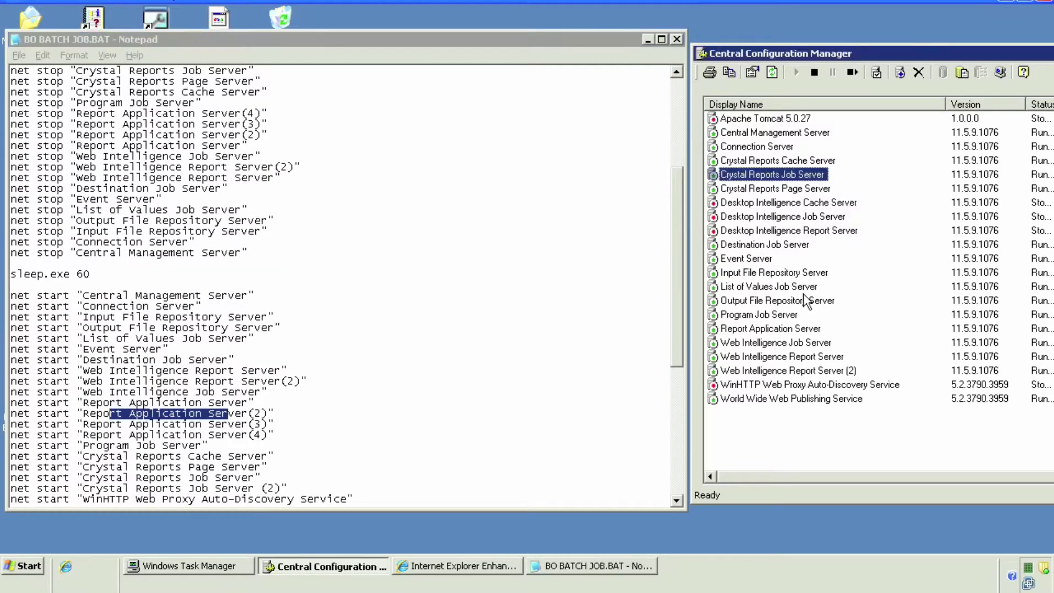
pyautogui.click(769, 188)
pyautogui.click(774, 161)
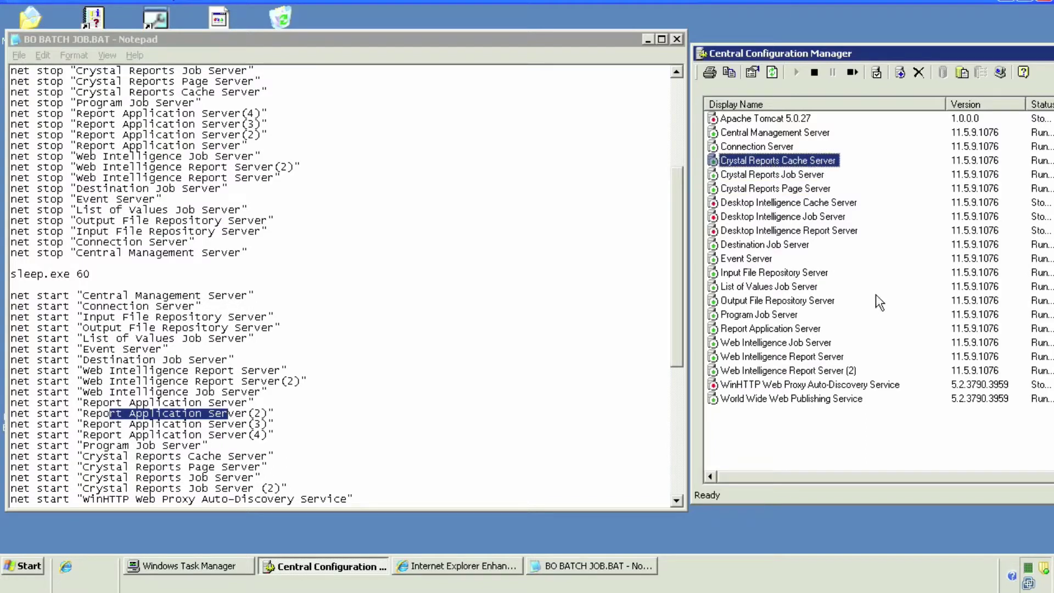
pyautogui.click(801, 328)
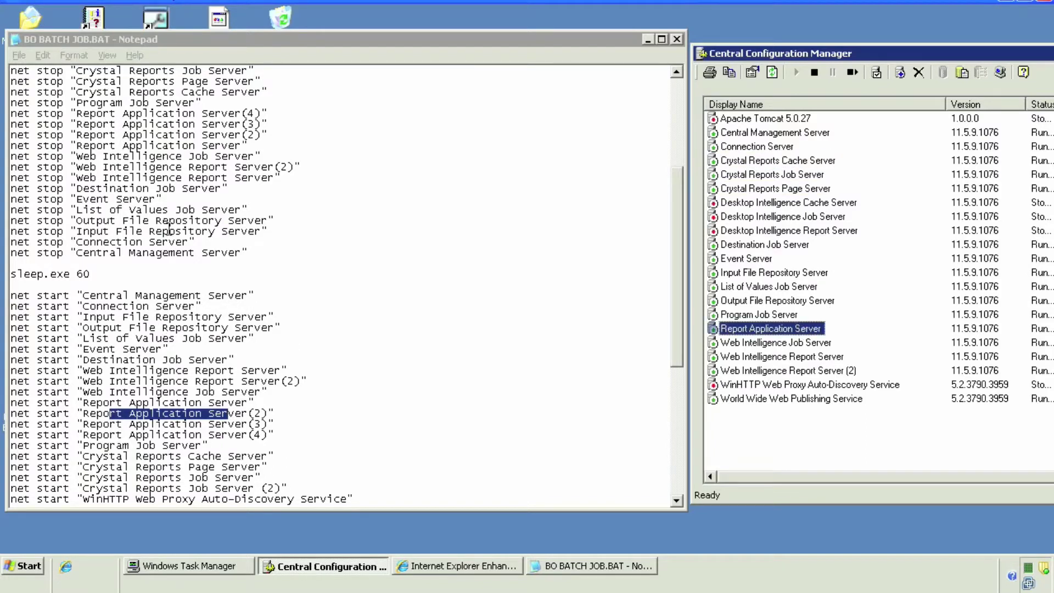
# Delete the Report Application Server(2), (3) and (4) stop and start lines.
pyautogui.click(266, 114)
pyautogui.hotkey('shift', 'Down')
pyautogui.hotkey('shift', 'Down')
pyautogui.hotkey('shift', 'Down')
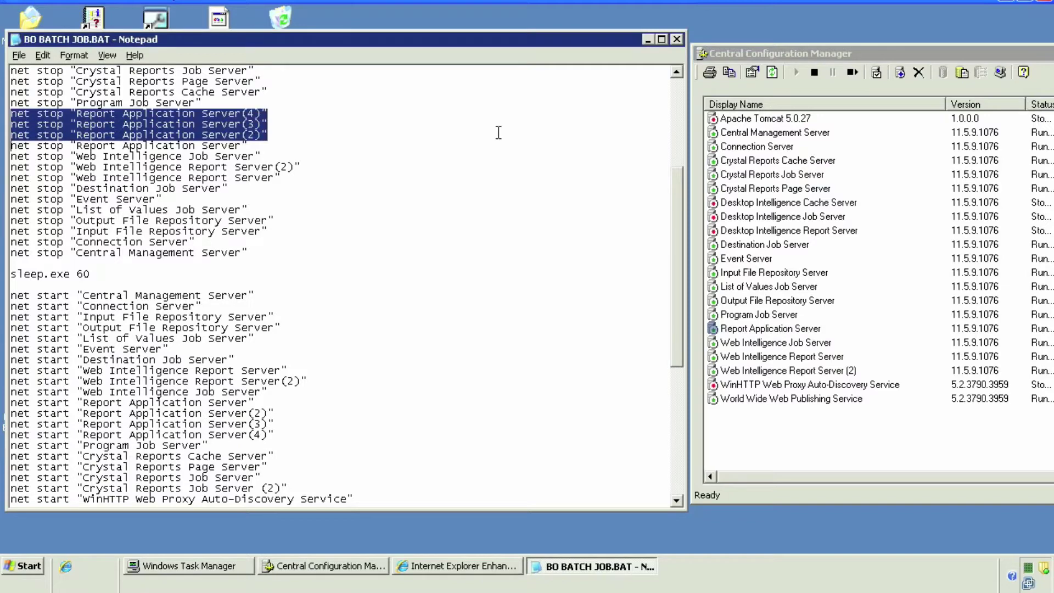
pyautogui.press('Delete')
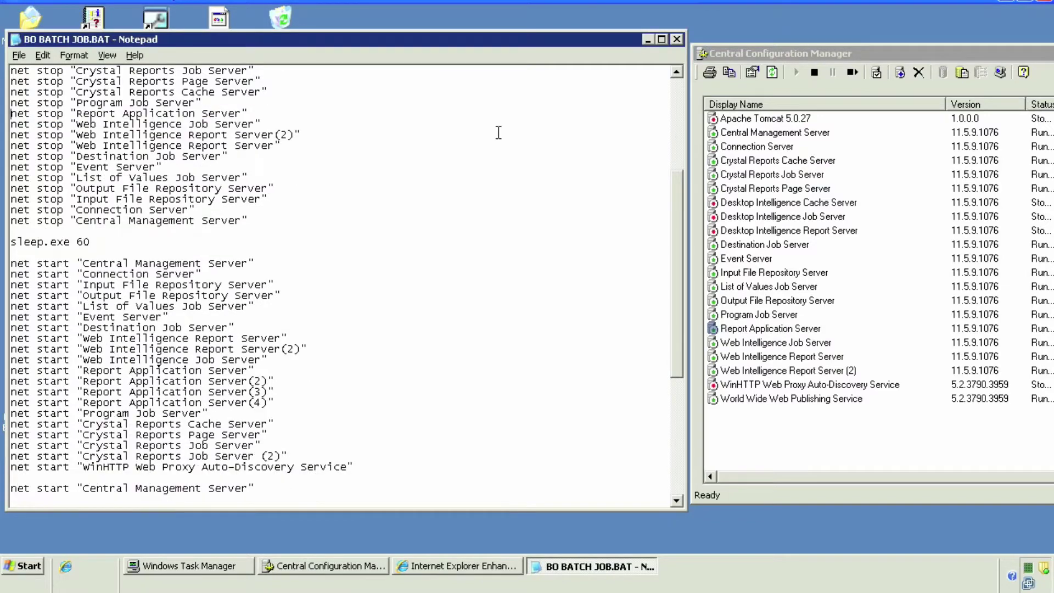
pyautogui.click(297, 378)
pyautogui.press('Home')
pyautogui.hotkey('shift', 'Down')
pyautogui.hotkey('shift', 'Down')
pyautogui.hotkey('shift', 'Down')
pyautogui.press('Delete')
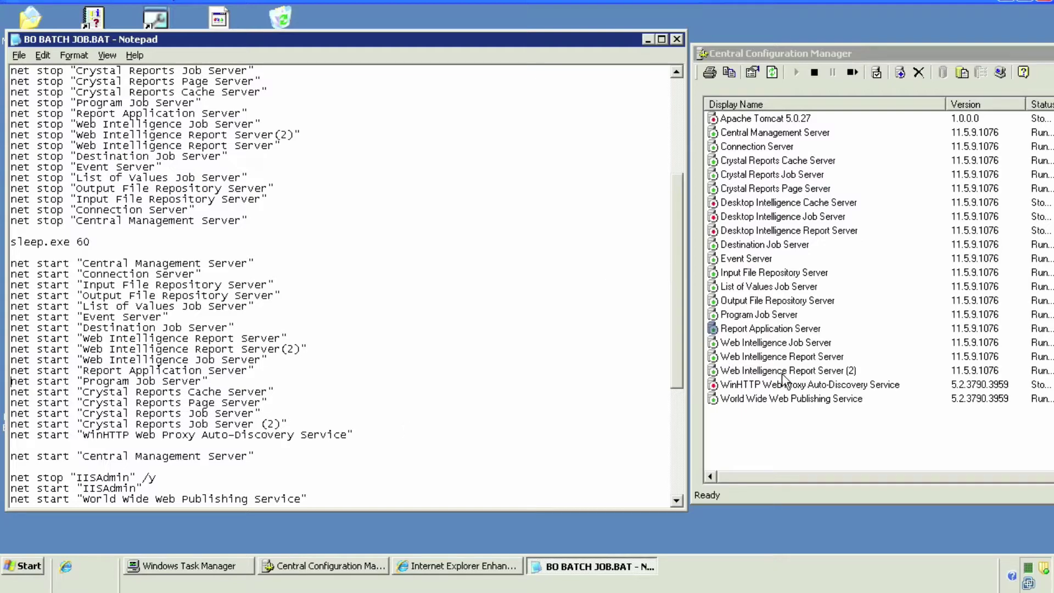
pyautogui.click(33, 568)
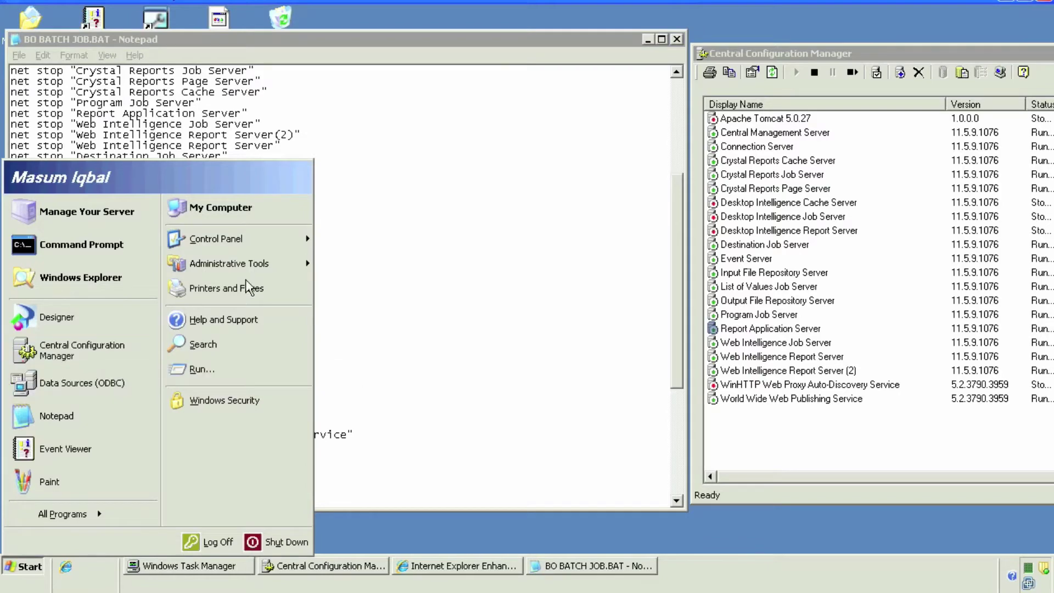
# Open Services beside the script and show IIS Admin Service's Dependencies tab.
pyautogui.moveTo(258, 263)
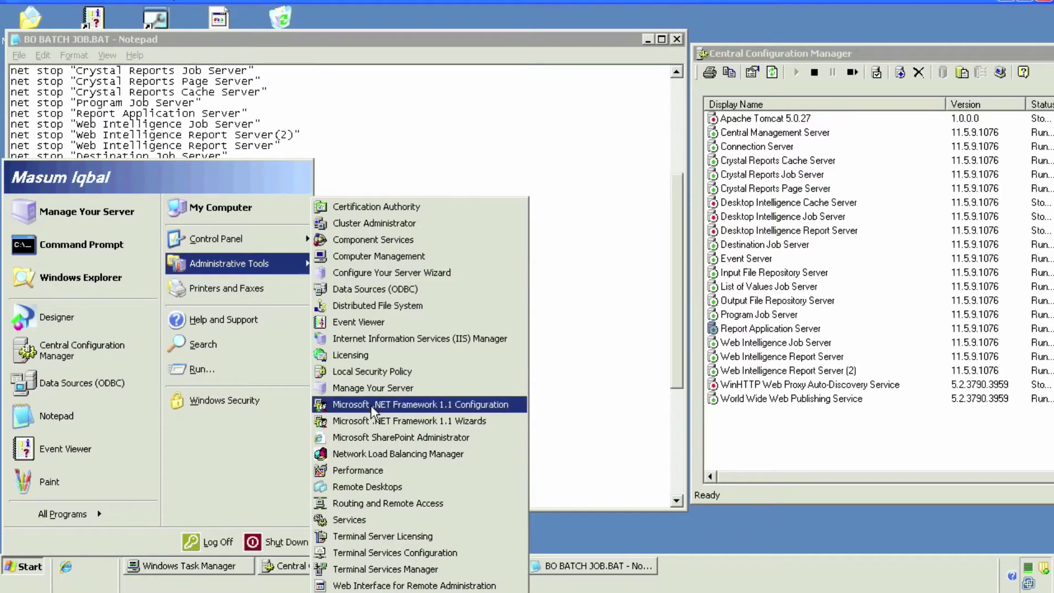
pyautogui.click(383, 518)
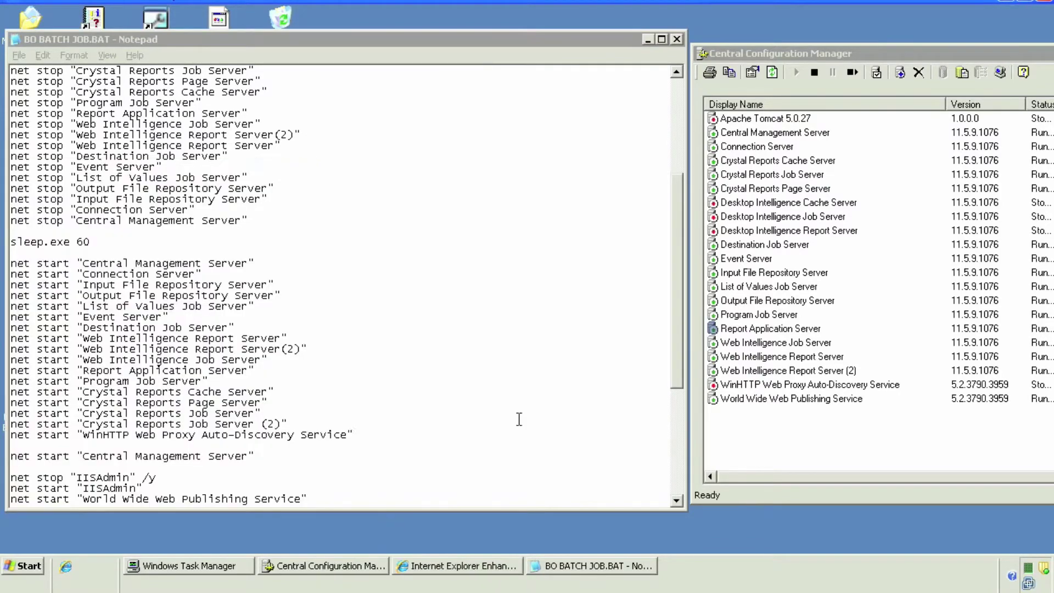
pyautogui.moveTo(232, 16); pyautogui.dragTo(583, 27)
pyautogui.click(673, 185)
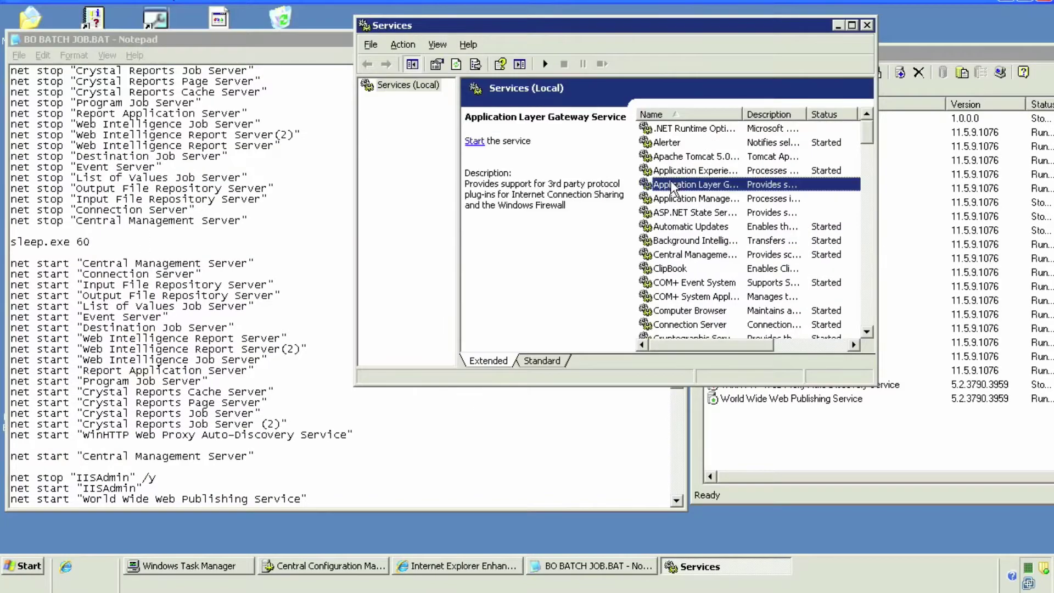
pyautogui.press('i')
pyautogui.scroll(-1, 675, 244)
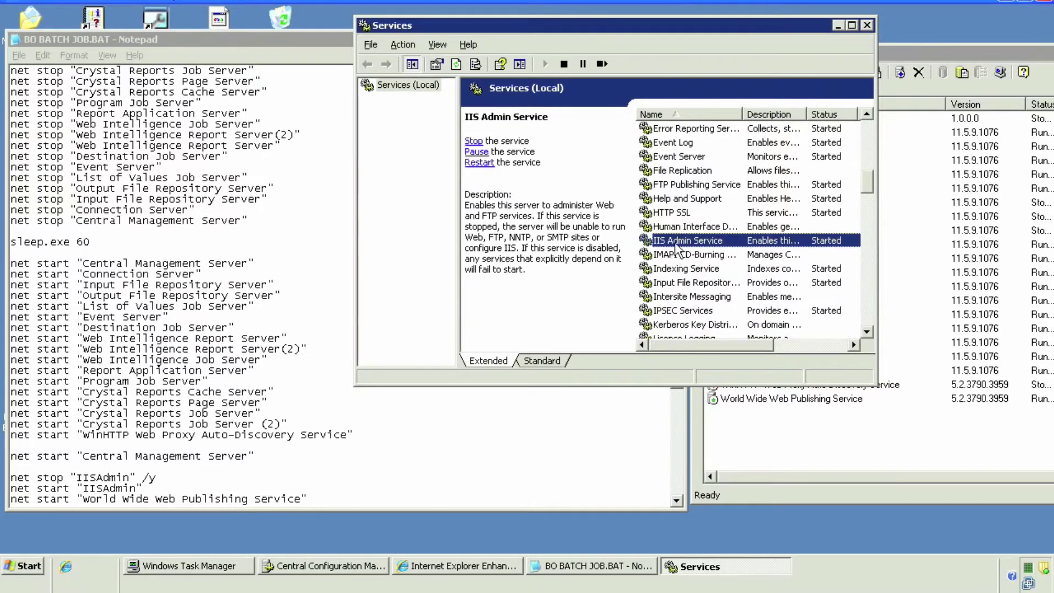
pyautogui.rightClick(675, 243)
pyautogui.click(705, 369)
pyautogui.click(621, 44)
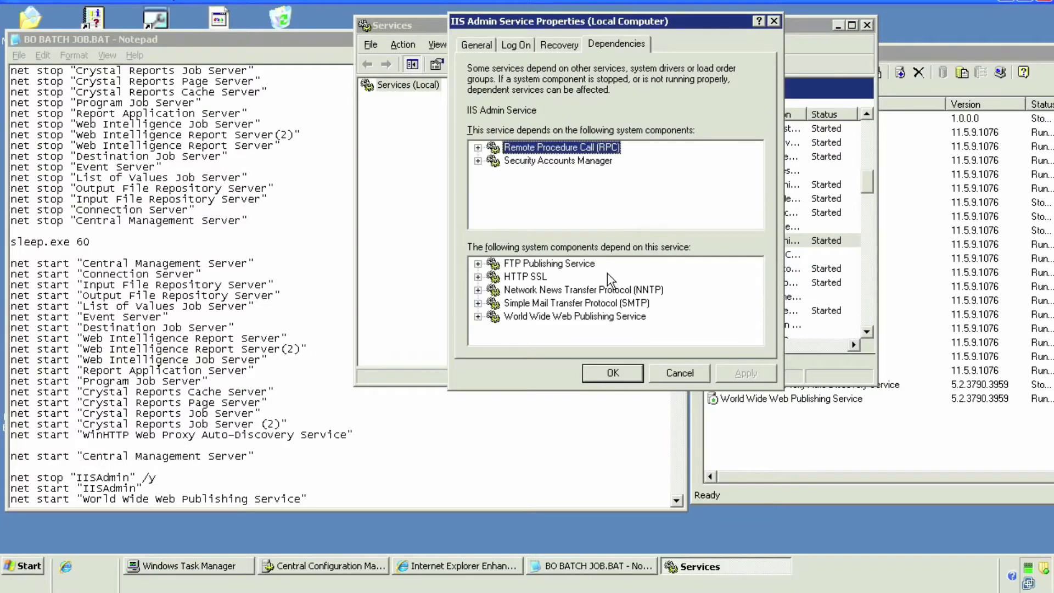
# Compare the NNTP and World Wide Web Publishing dependents with the script's IIS lines, then close the properties.
pyautogui.click(125, 466)
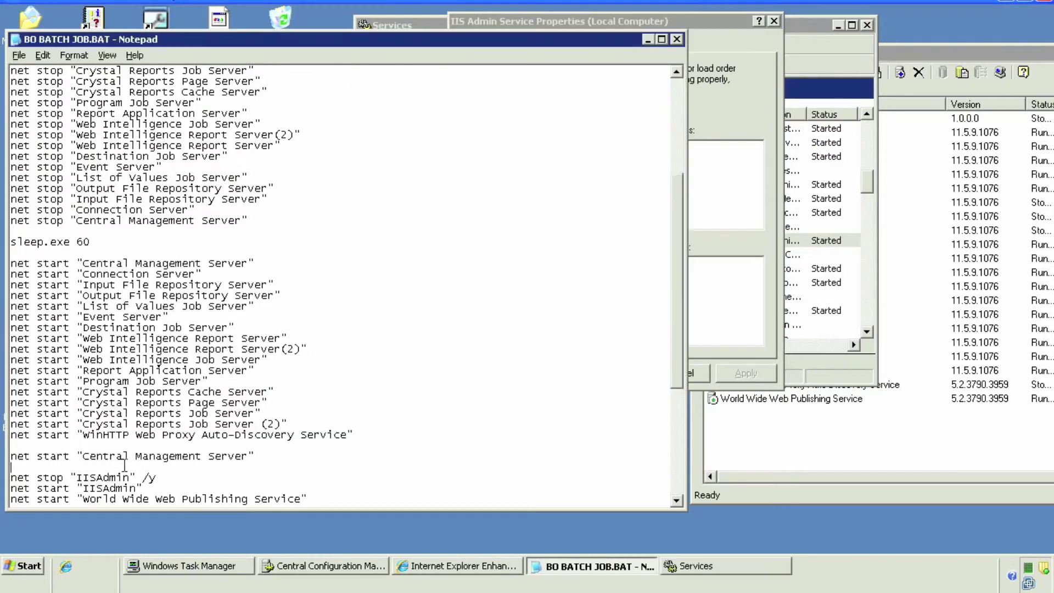
pyautogui.scroll(-4, 125, 466)
pyautogui.click(714, 64)
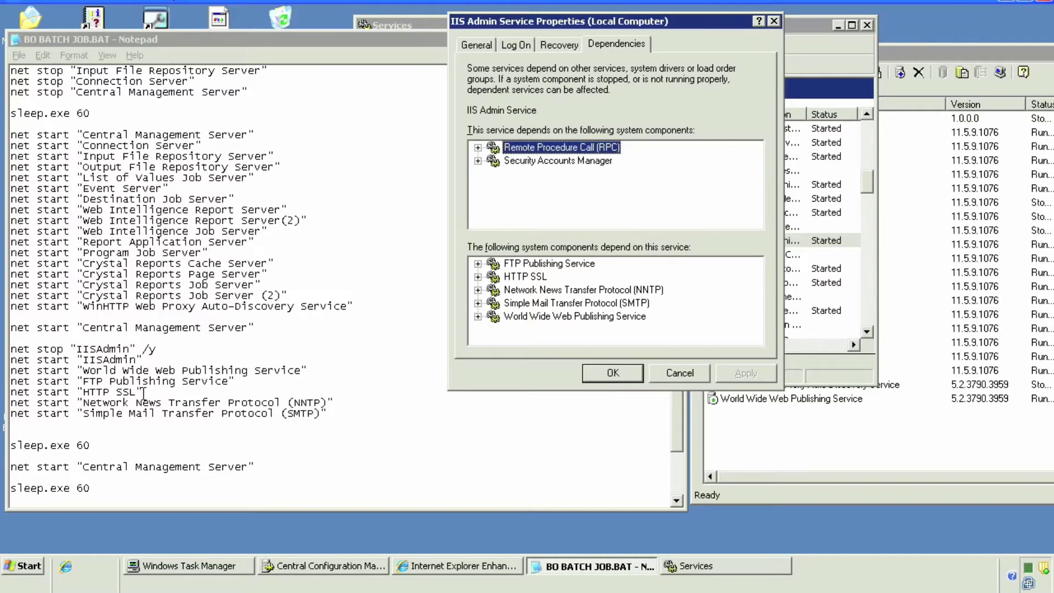
pyautogui.click(544, 289)
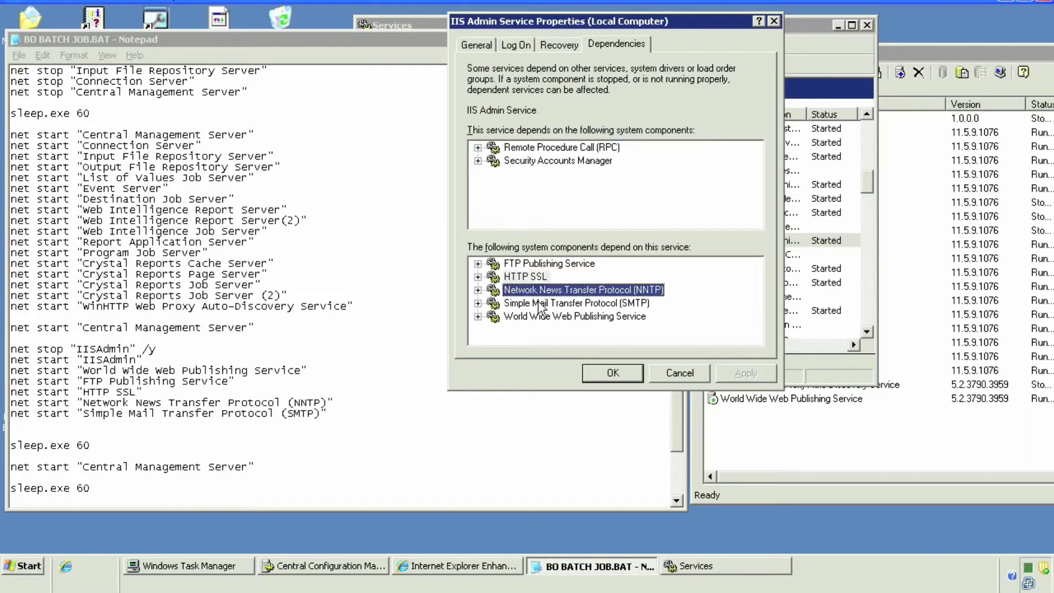
pyautogui.click(543, 317)
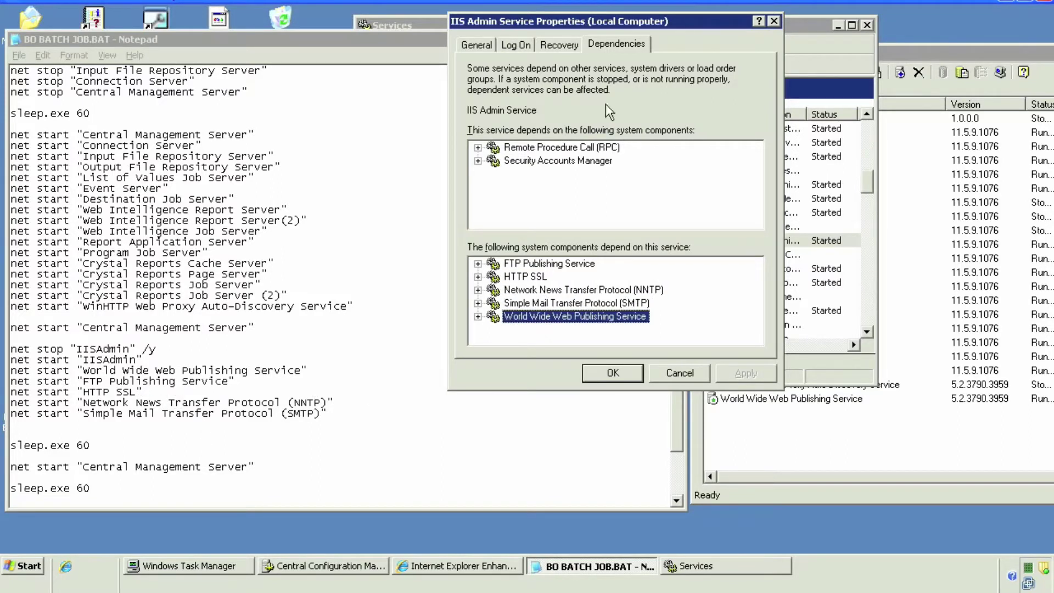
pyautogui.moveTo(592, 20); pyautogui.dragTo(879, 114)
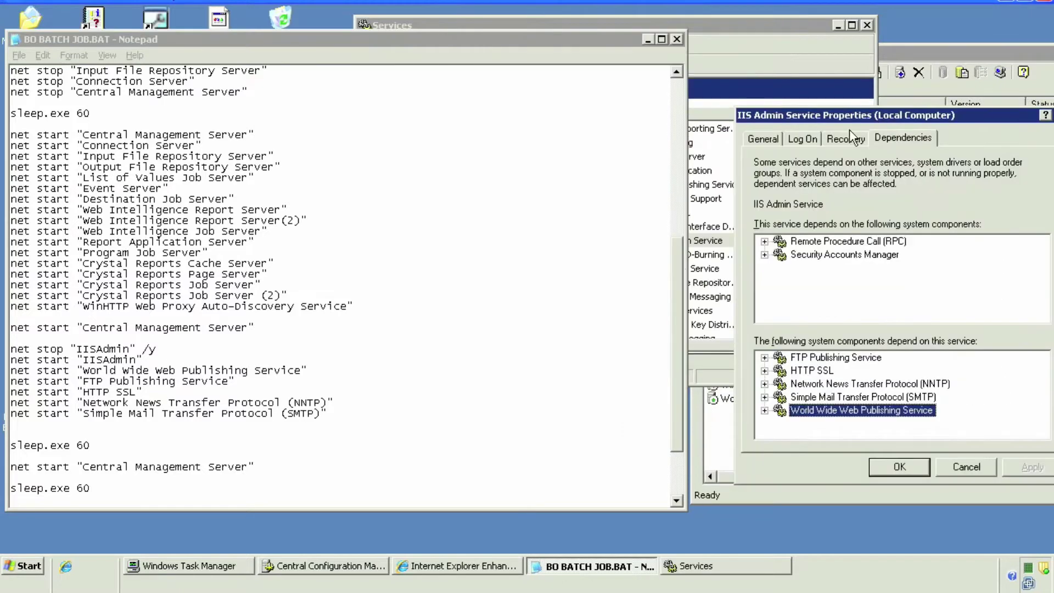
pyautogui.click(208, 412)
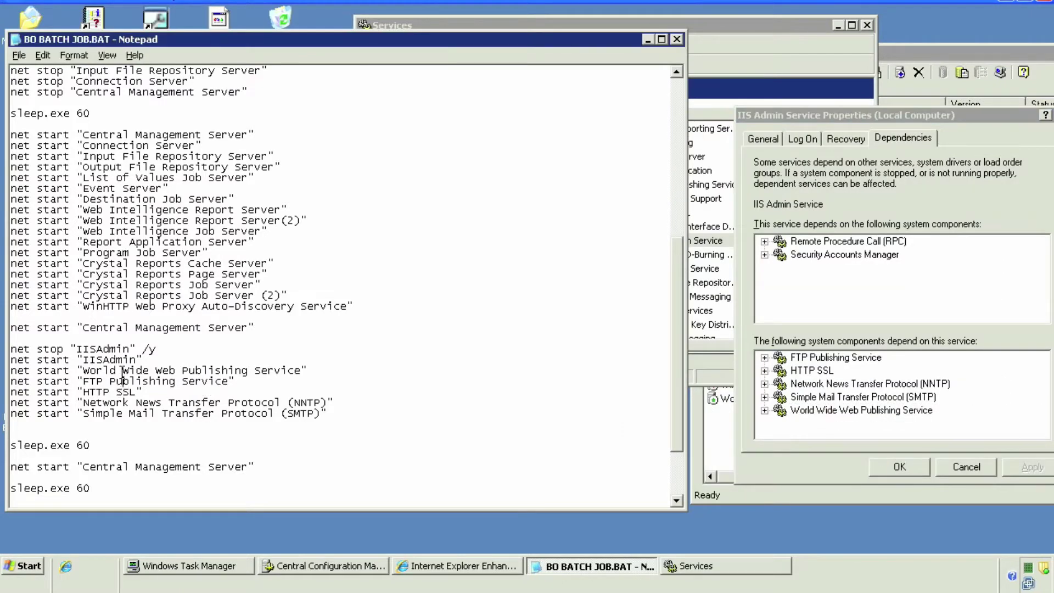
pyautogui.moveTo(158, 365); pyautogui.dragTo(181, 411)
pyautogui.click(329, 379)
pyautogui.click(905, 471)
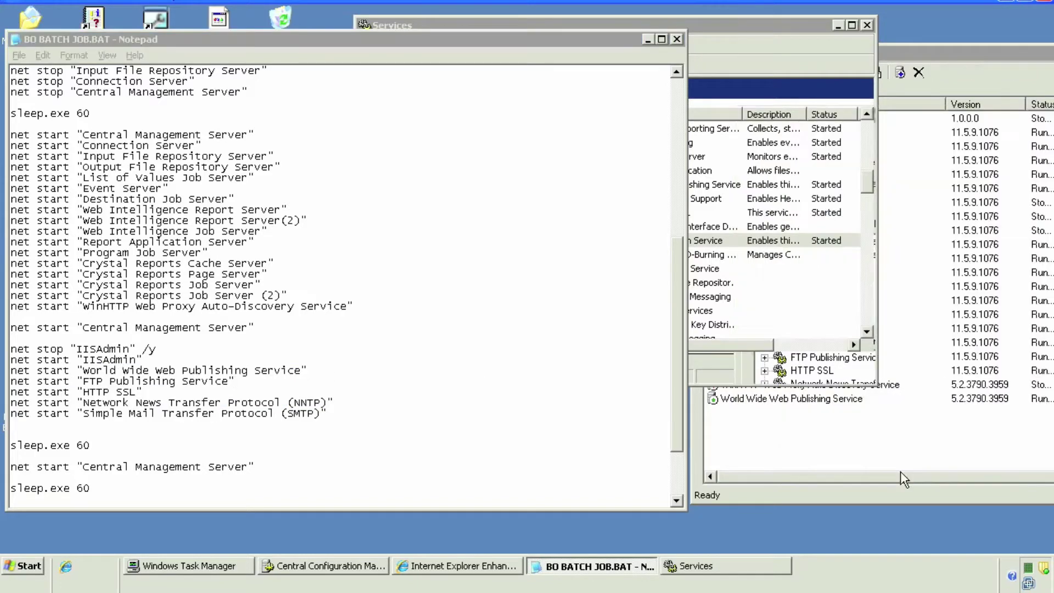
pyautogui.click(821, 28)
# Close Services and save the batch file.
pyautogui.click(867, 27)
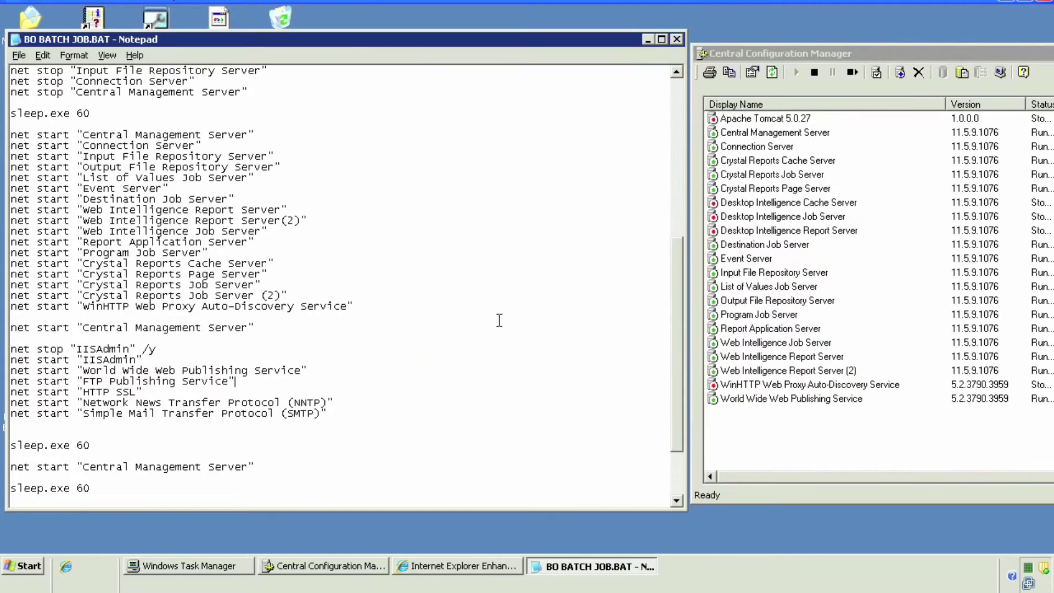
pyautogui.scroll(-1, 402, 363)
pyautogui.scroll(11, 402, 363)
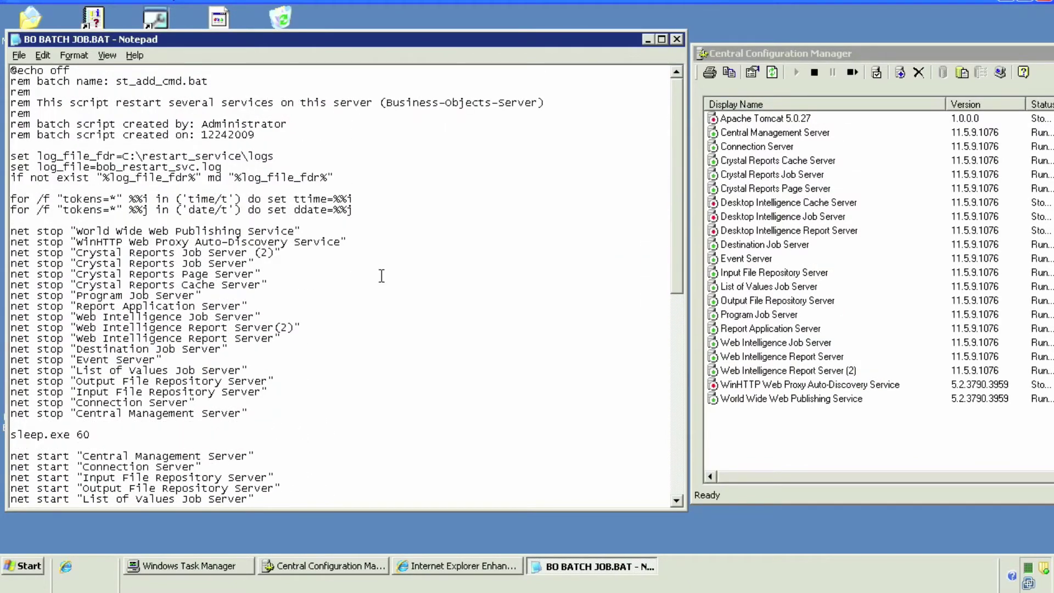
pyautogui.click(22, 58)
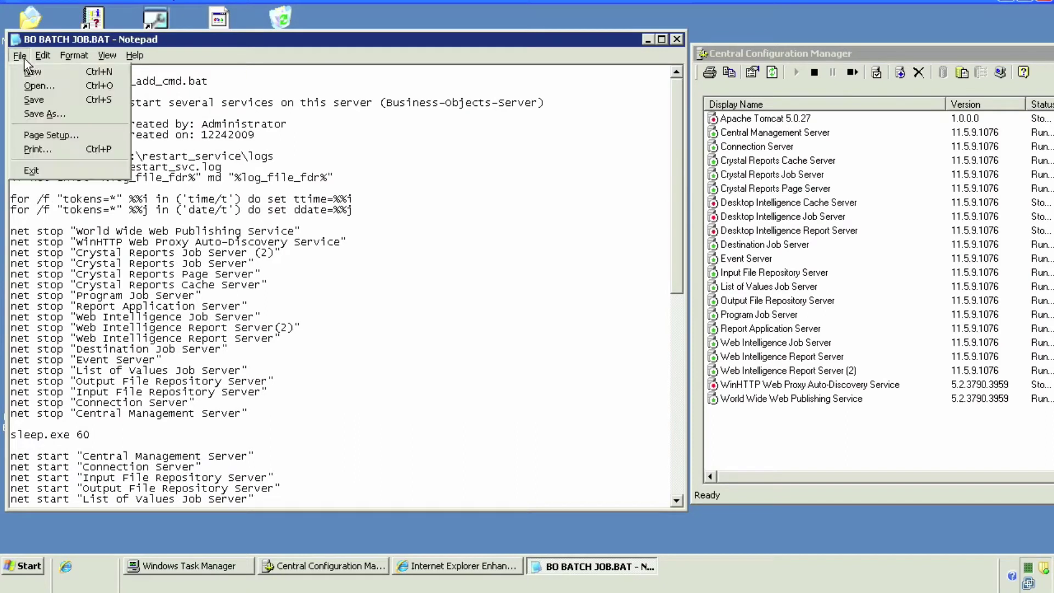
pyautogui.click(44, 99)
# Delete the Crystal Reports Job Server (2) stop and start lines.
pyautogui.click(327, 254)
pyautogui.hotkey('shift', 'Home')
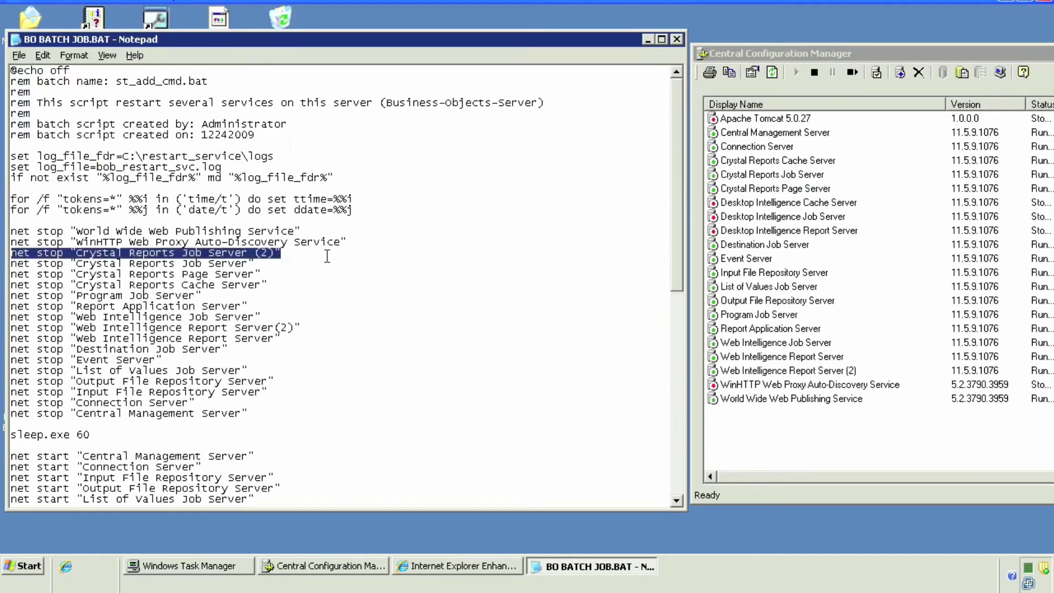
pyautogui.press('Delete')
pyautogui.press('Delete')
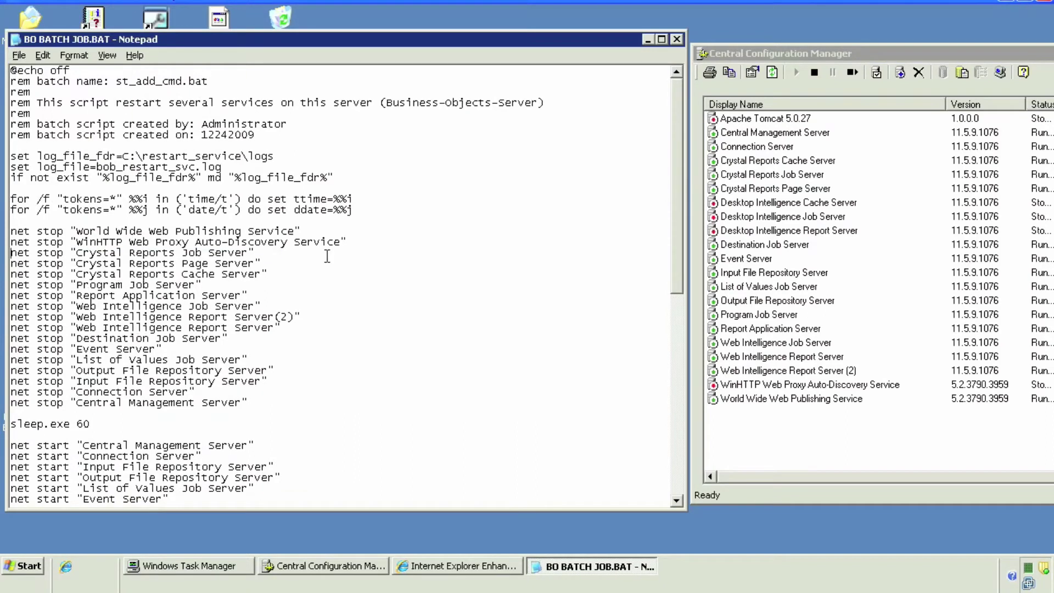
pyautogui.scroll(-4, 317, 315)
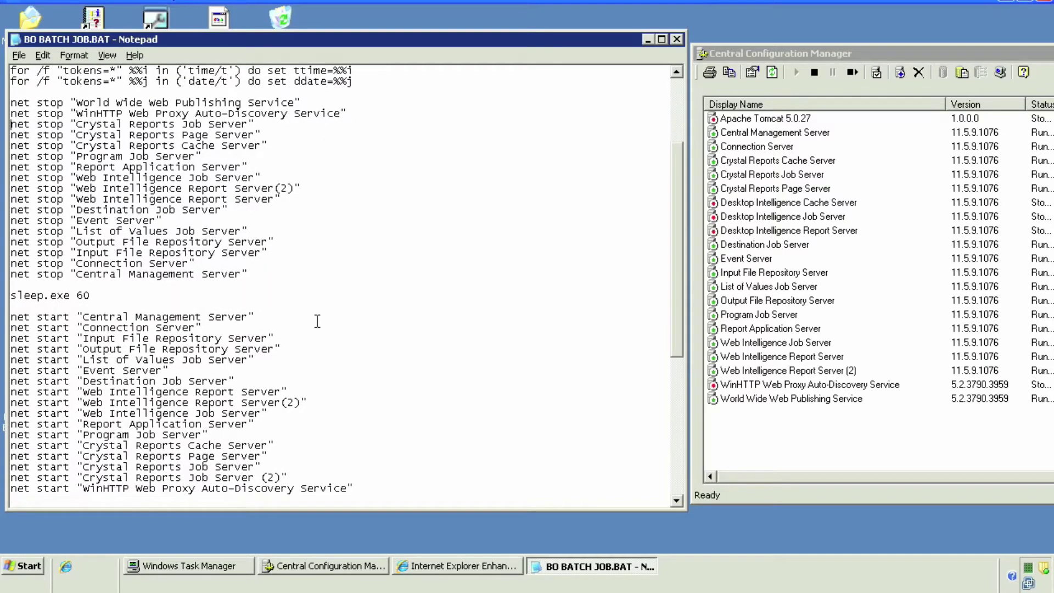
pyautogui.click(309, 411)
pyautogui.press('End')
pyautogui.hotkey('shift', 'Home')
pyautogui.press('Delete')
pyautogui.press('Delete')
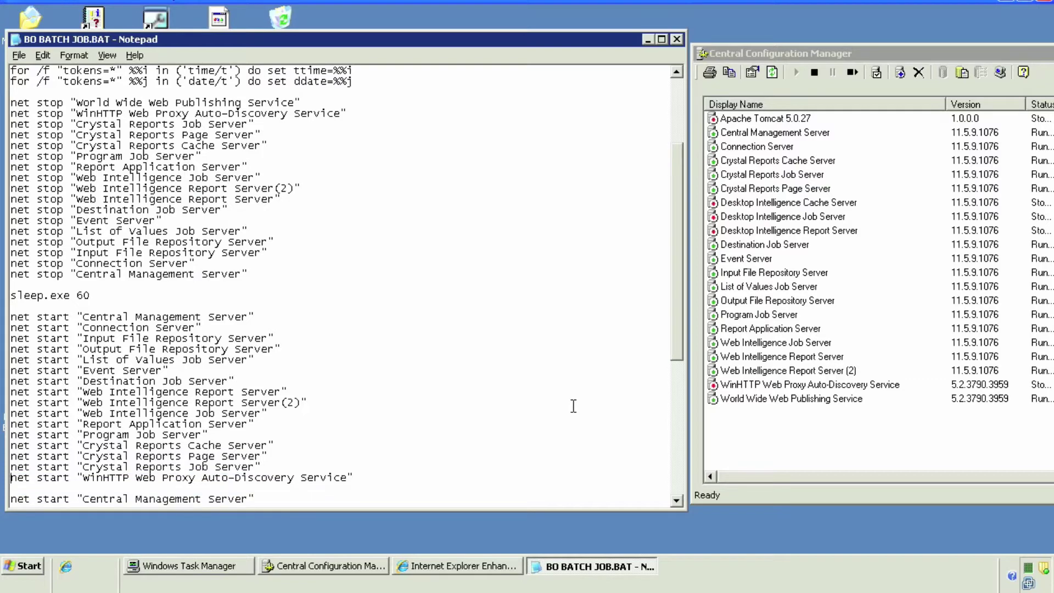
pyautogui.scroll(-4, 571, 405)
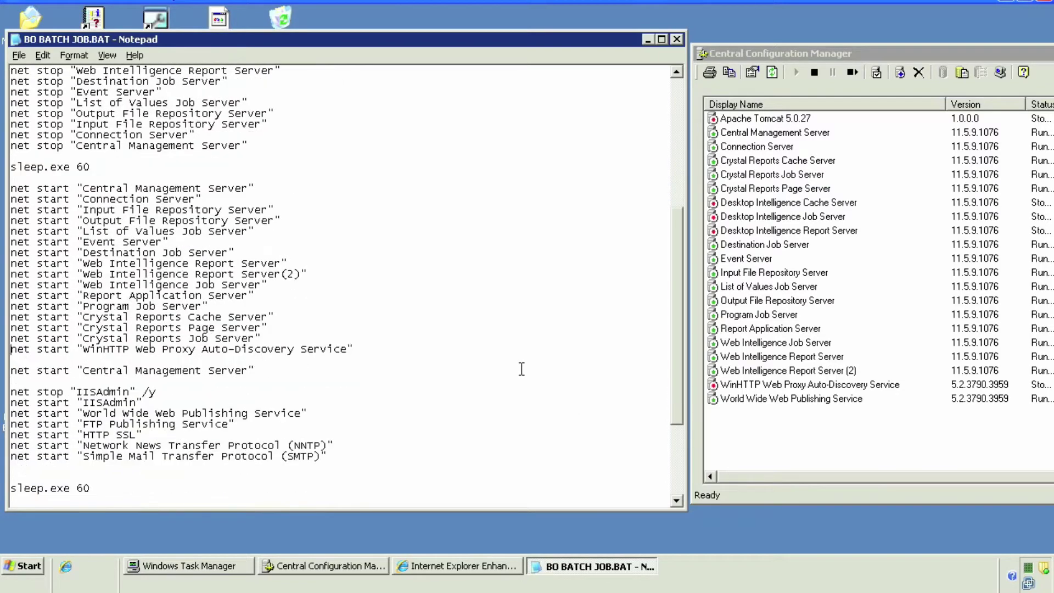
pyautogui.scroll(-1, 521, 369)
pyautogui.scroll(2, 521, 368)
# Select the entire batch script via the Edit menu.
pyautogui.click(48, 54)
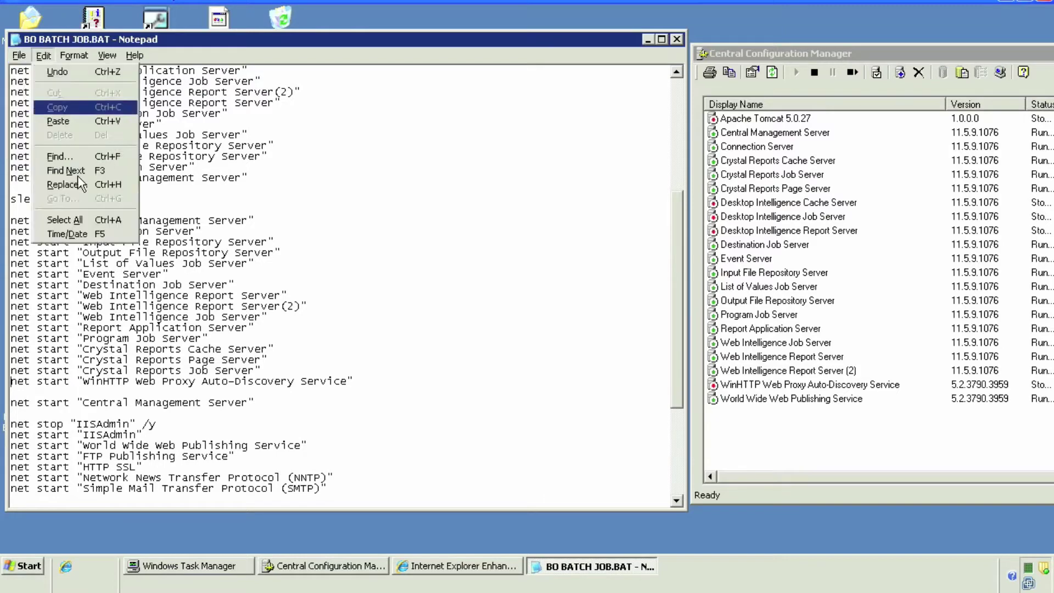
pyautogui.click(92, 218)
pyautogui.click(42, 54)
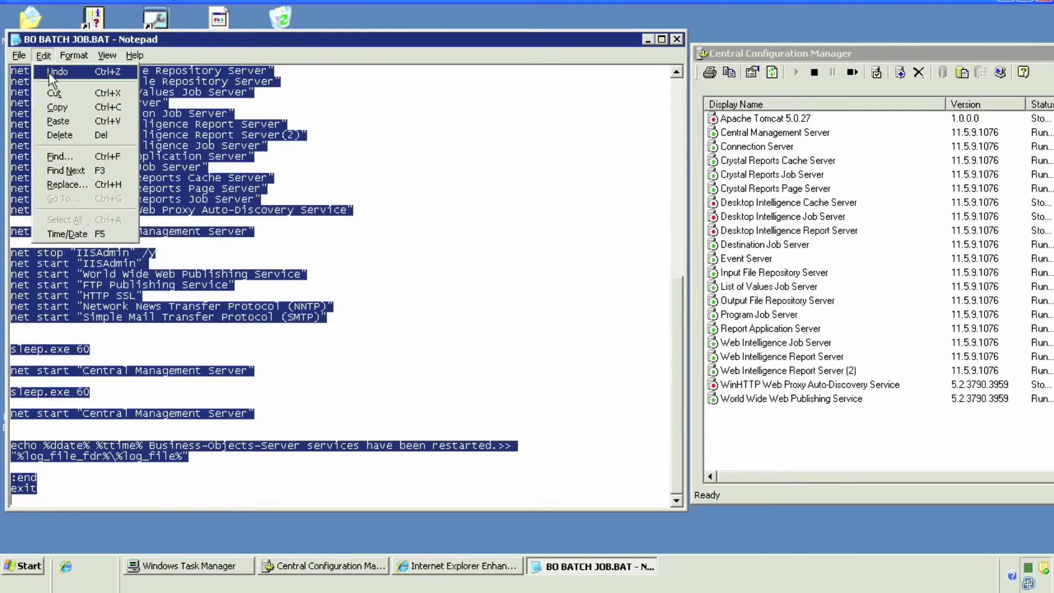
# Copy the whole batch script and return to its top.
pyautogui.click(69, 106)
pyautogui.click(222, 138)
pyautogui.hotkey('ctrl', 'Home')
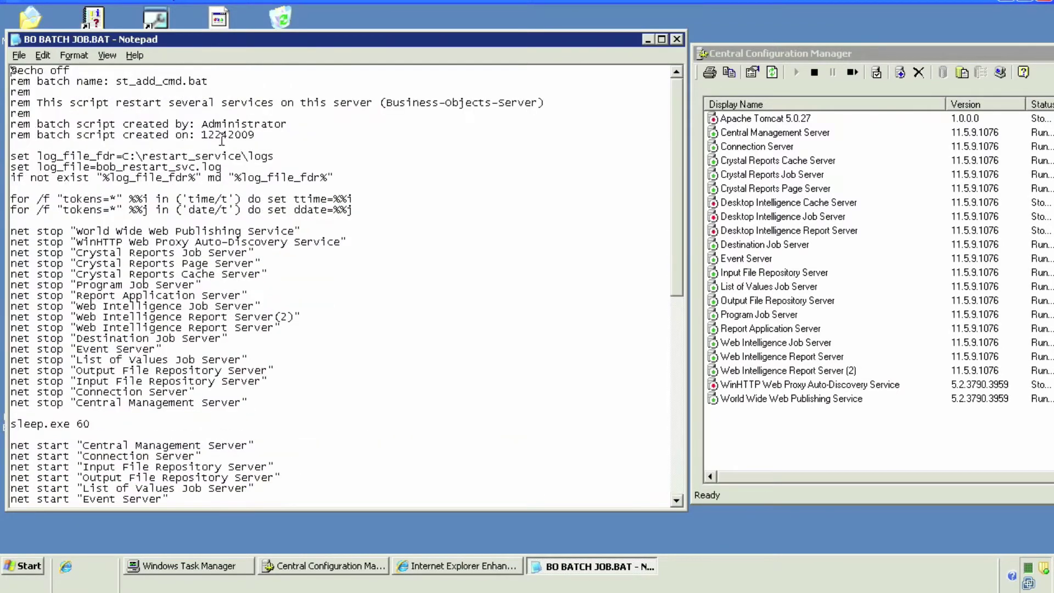
# Launch CMD from Run, switch to C:, and paste the script to run it.
pyautogui.click(34, 567)
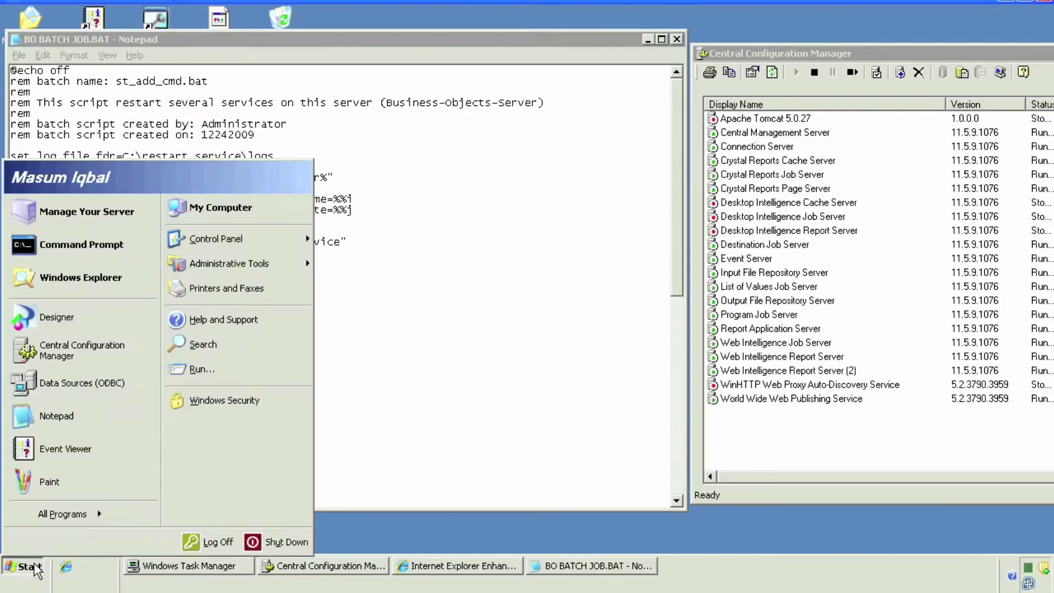
pyautogui.click(225, 372)
pyautogui.write('CMD')
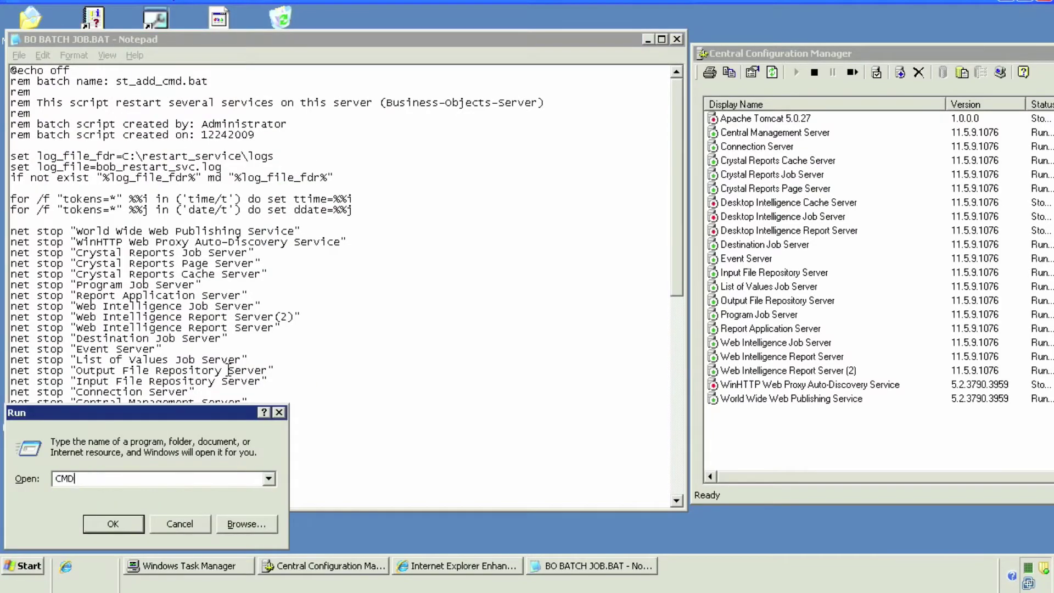
pyautogui.press('Return')
pyautogui.write('C')
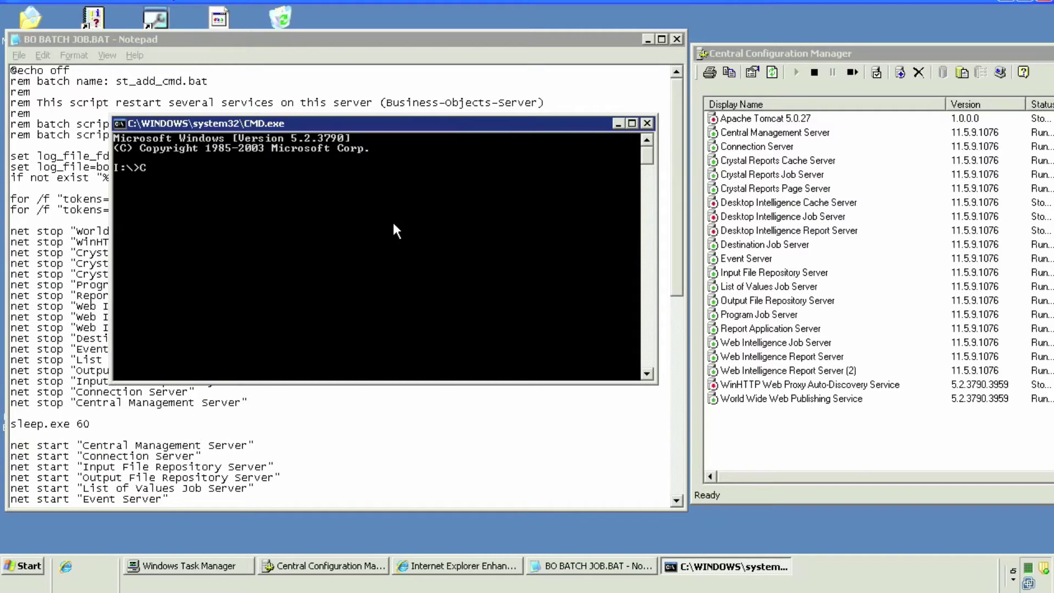
pyautogui.write(':')
pyautogui.press('Return')
pyautogui.rightClick(395, 227)
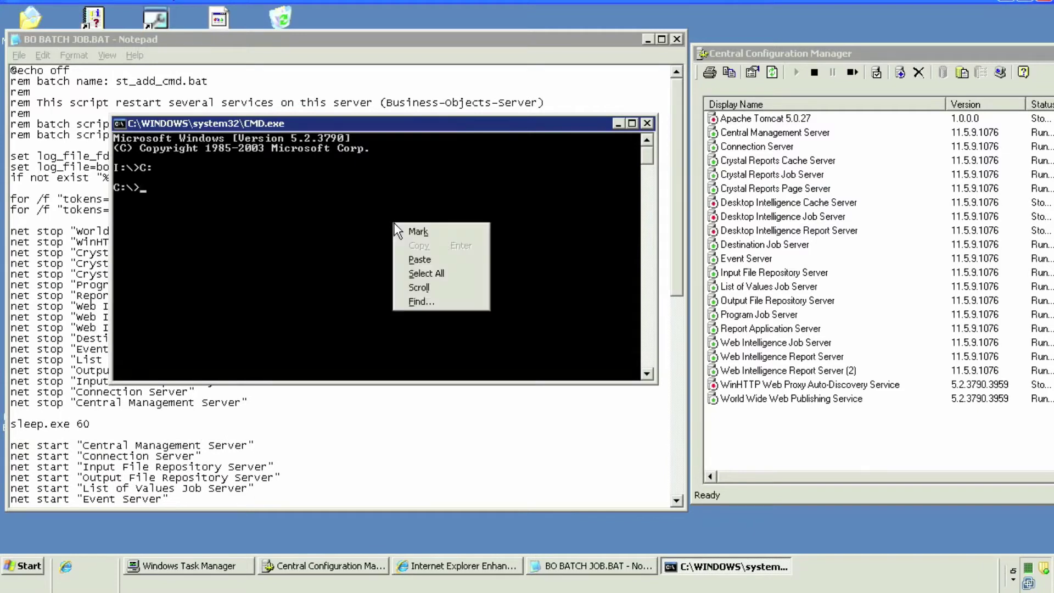
pyautogui.click(420, 259)
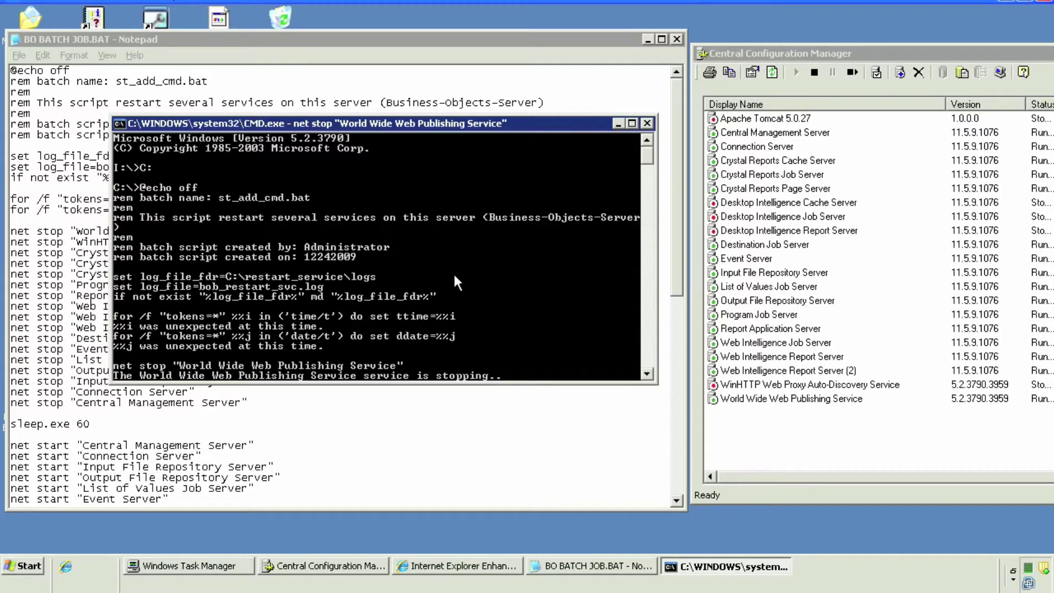
pyautogui.moveTo(328, 119); pyautogui.dragTo(413, 120)
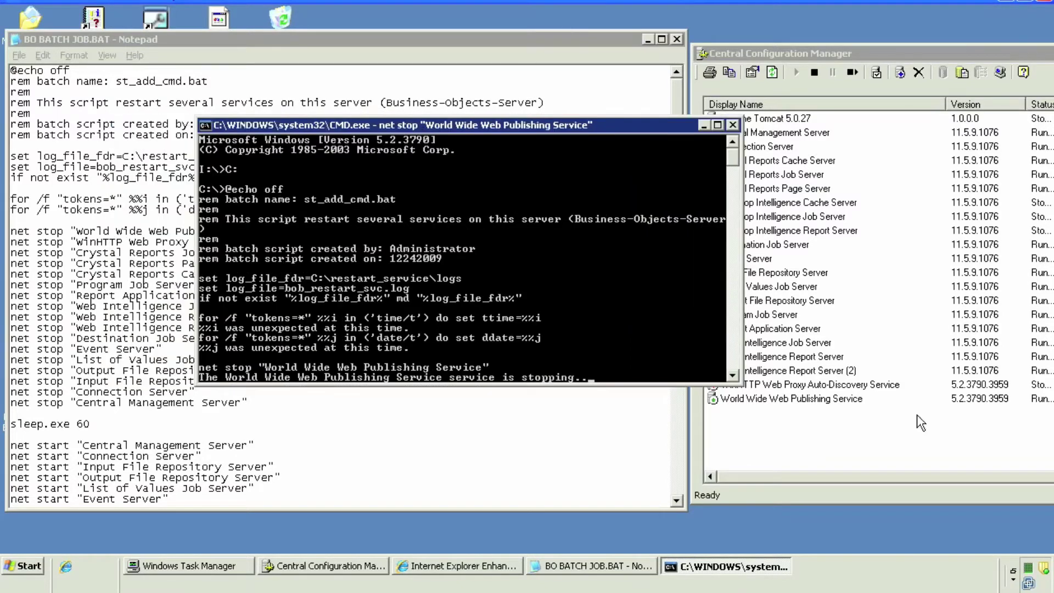
pyautogui.hotkey('ctrl', 'shift', 'Escape')
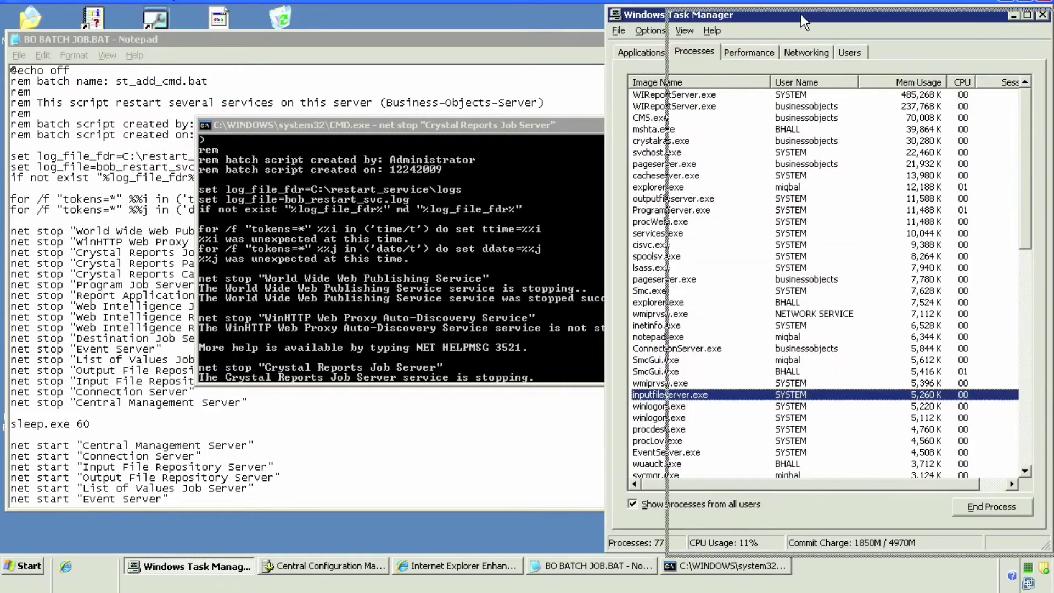
# Minimize Task Manager and move the console window down and left.
pyautogui.moveTo(675, 14); pyautogui.dragTo(751, 8)
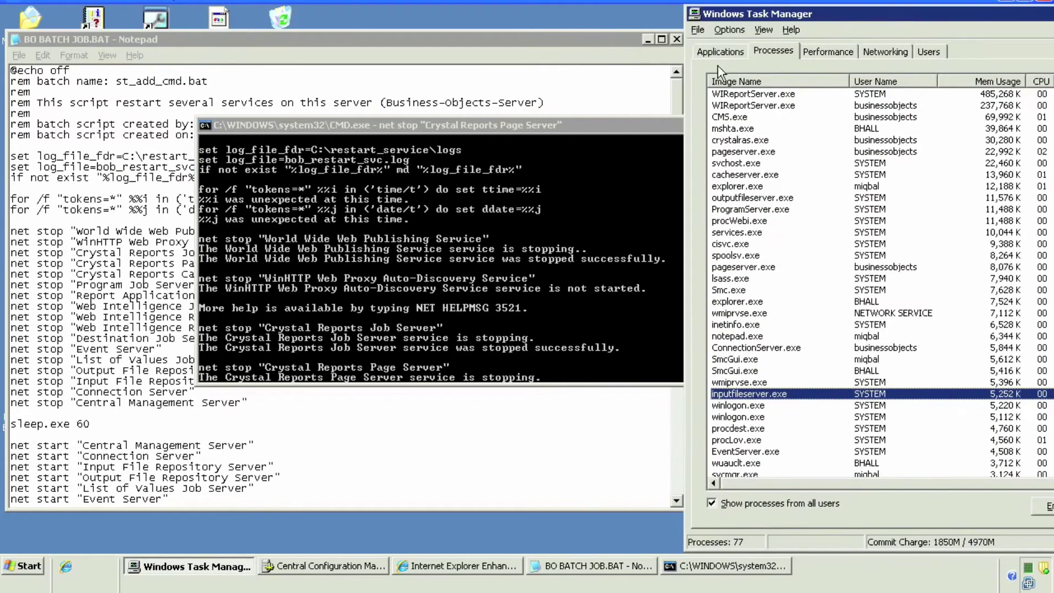
pyautogui.rightClick(878, 16)
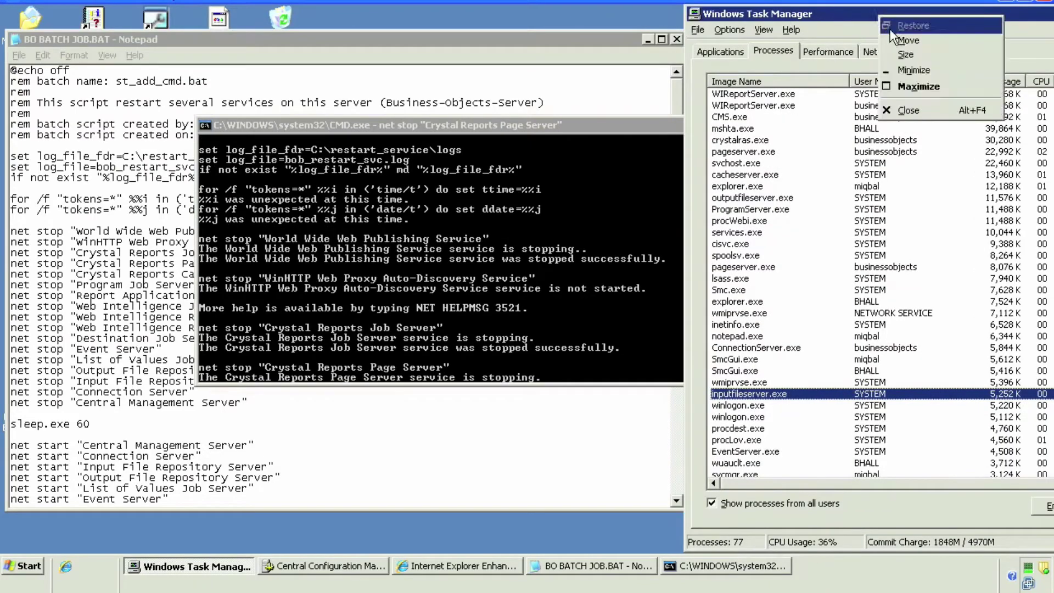
pyautogui.click(913, 70)
pyautogui.moveTo(649, 122); pyautogui.dragTo(757, 197)
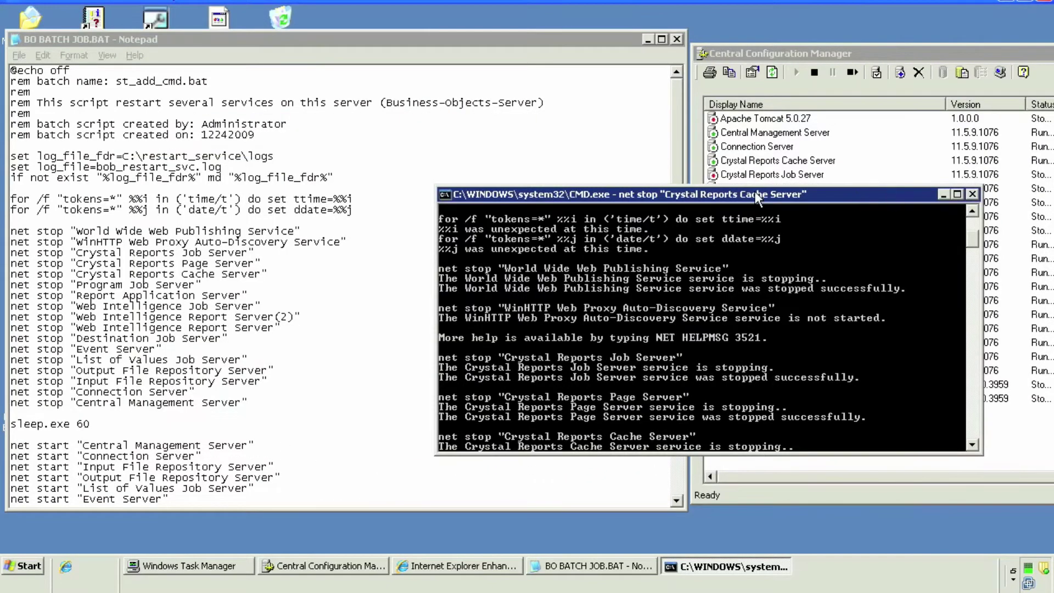
# Refresh Central Configuration Manager's service statuses and place the console beside the Notepad script.
pyautogui.click(789, 56)
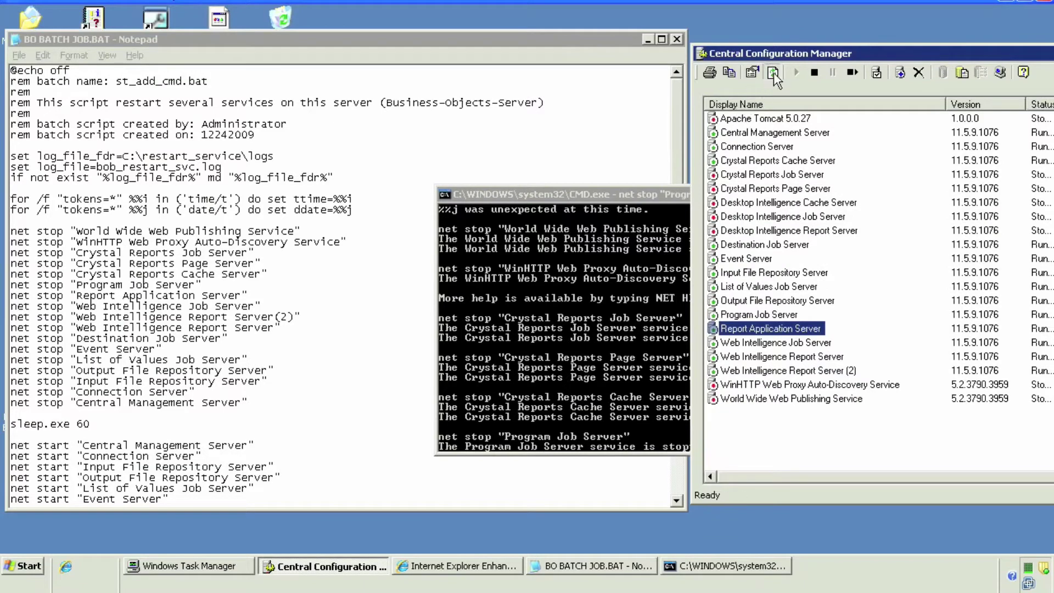
pyautogui.click(772, 72)
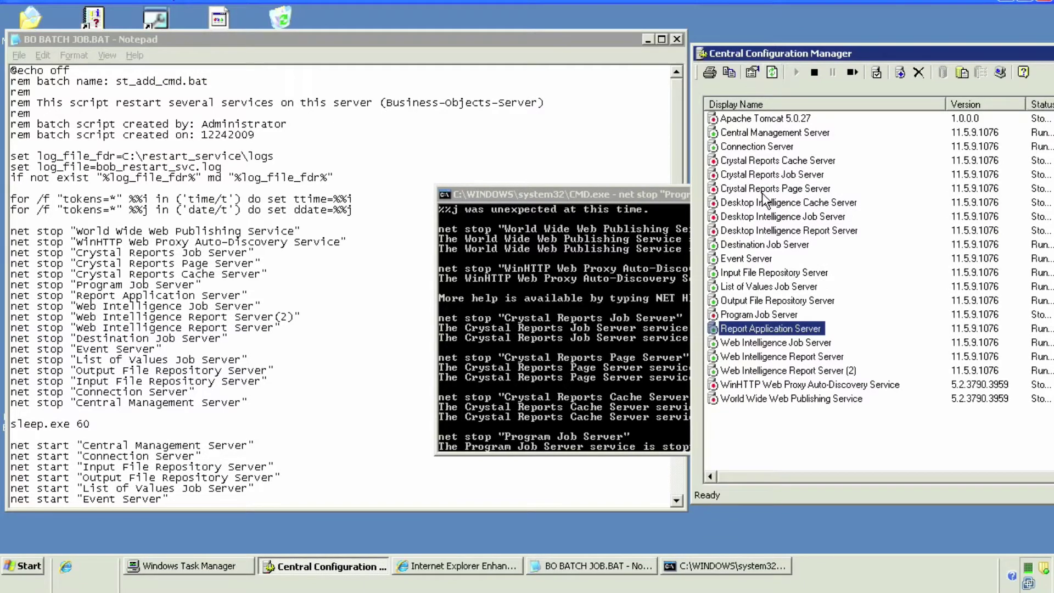
pyautogui.click(673, 206)
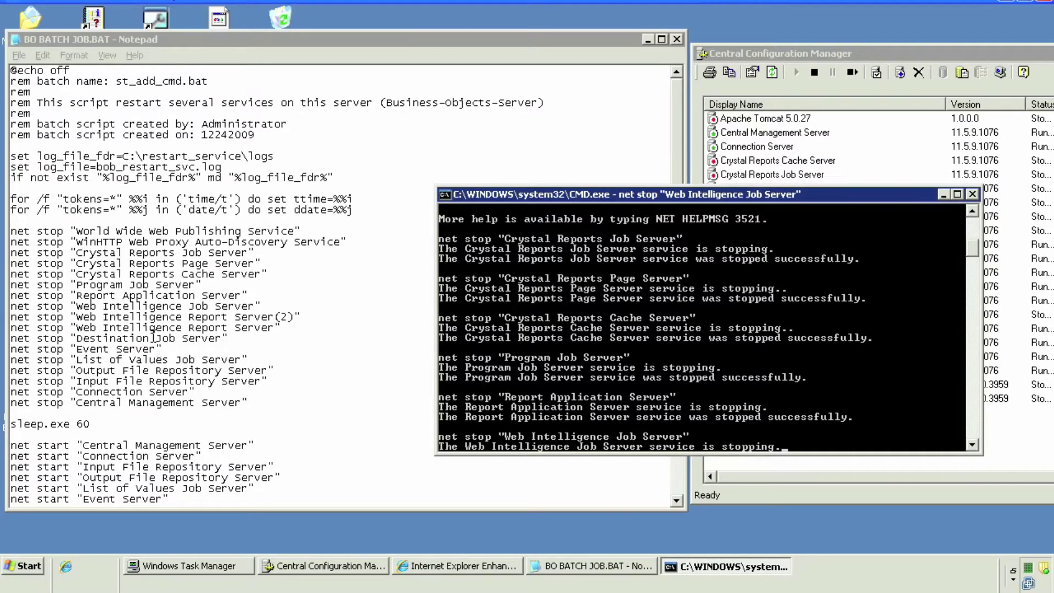
pyautogui.click(136, 287)
pyautogui.moveTo(136, 285); pyautogui.dragTo(202, 285)
pyautogui.moveTo(749, 198); pyautogui.dragTo(996, 193)
pyautogui.moveTo(764, 194); pyautogui.dragTo(781, 154)
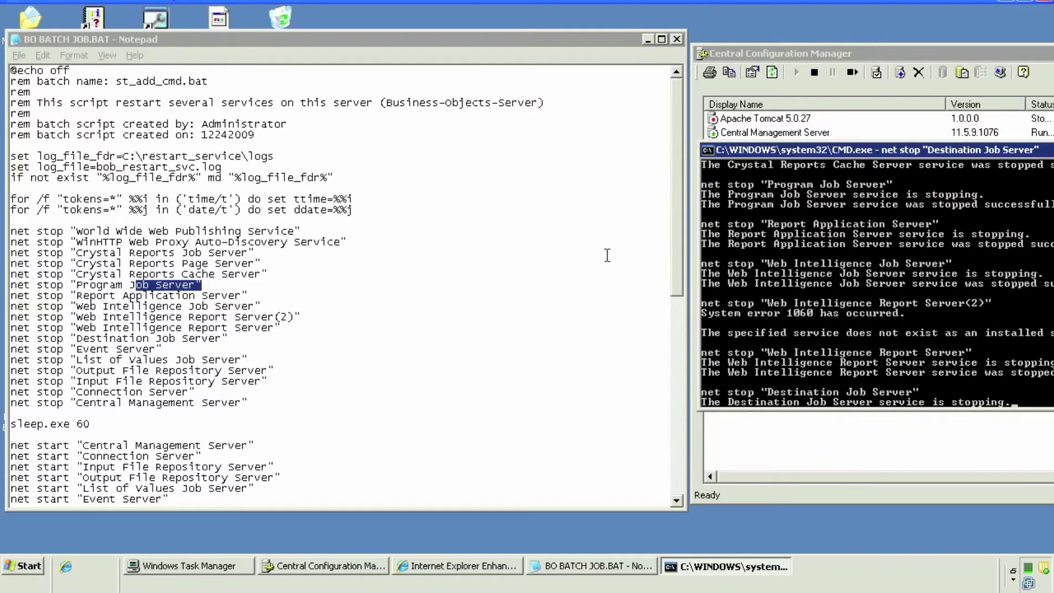
pyautogui.click(279, 304)
pyautogui.click(279, 303)
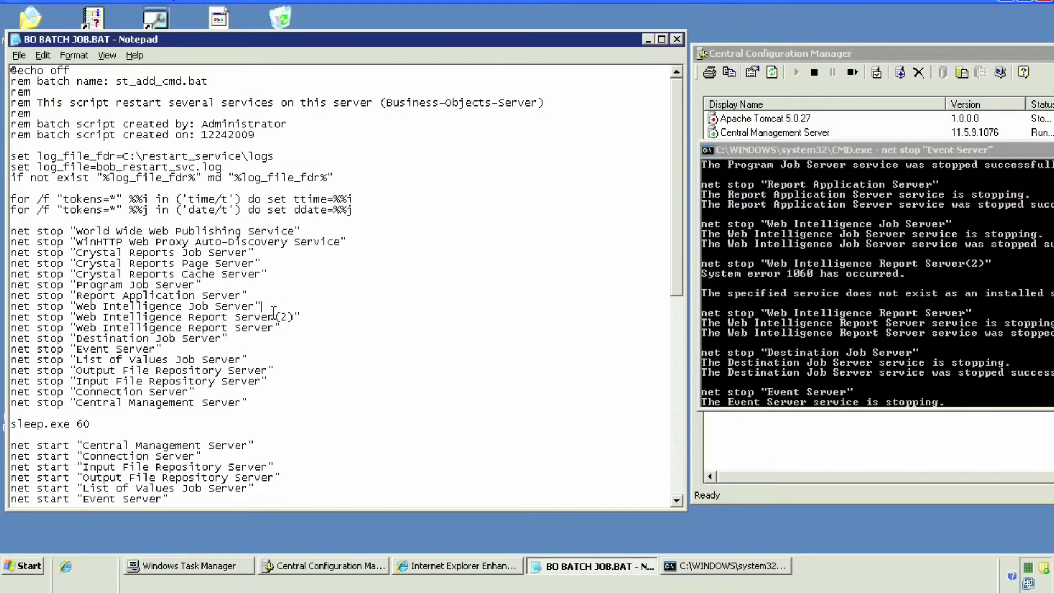
pyautogui.moveTo(251, 341); pyautogui.dragTo(185, 340)
pyautogui.press('Home')
pyautogui.hotkey('shift', 'Down')
pyautogui.press('Right')
pyautogui.hotkey('shift', 'Up')
pyautogui.press('Down')
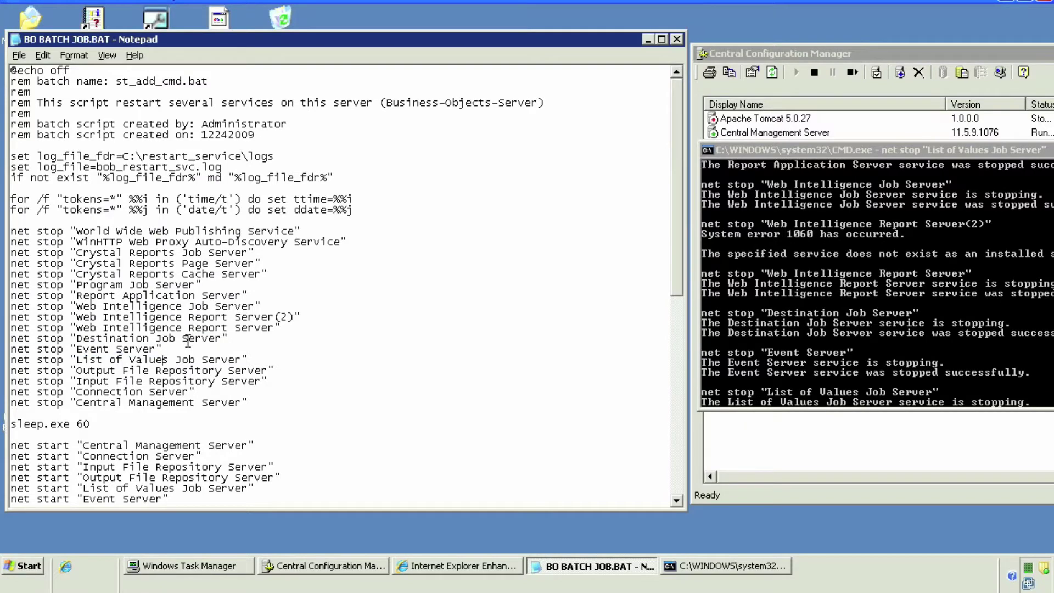
pyautogui.press('Home')
pyautogui.hotkey('shift', 'End')
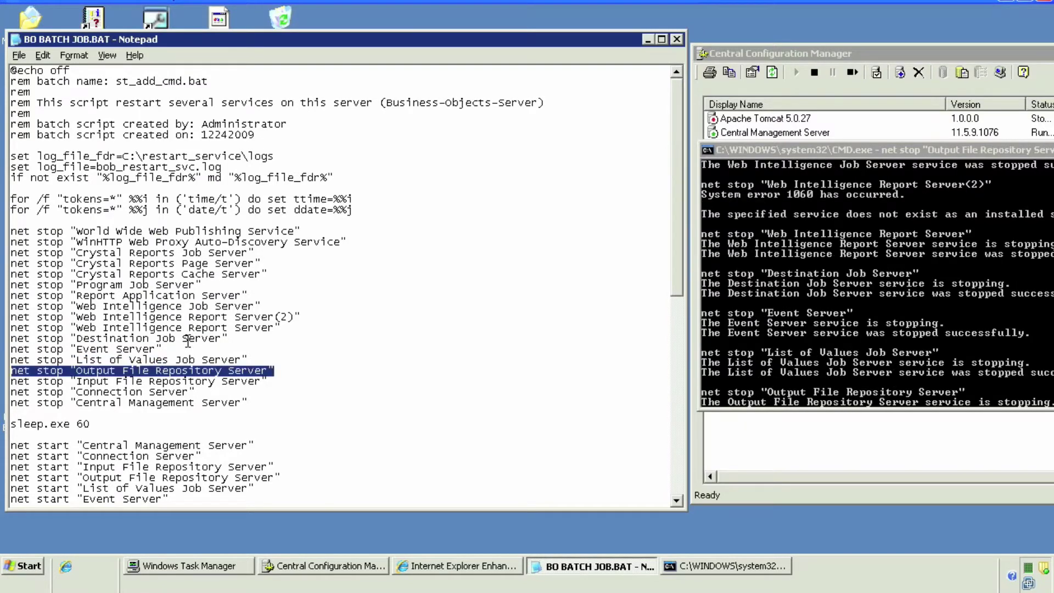
pyautogui.press('Right')
pyautogui.hotkey('shift', 'End')
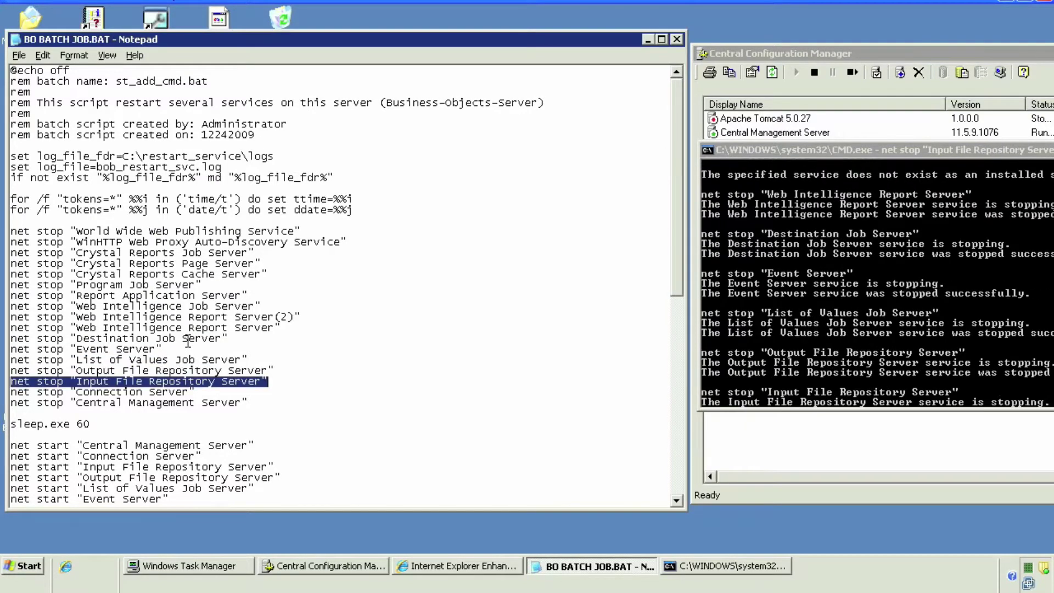
pyautogui.press('Right')
pyautogui.hotkey('shift', 'End')
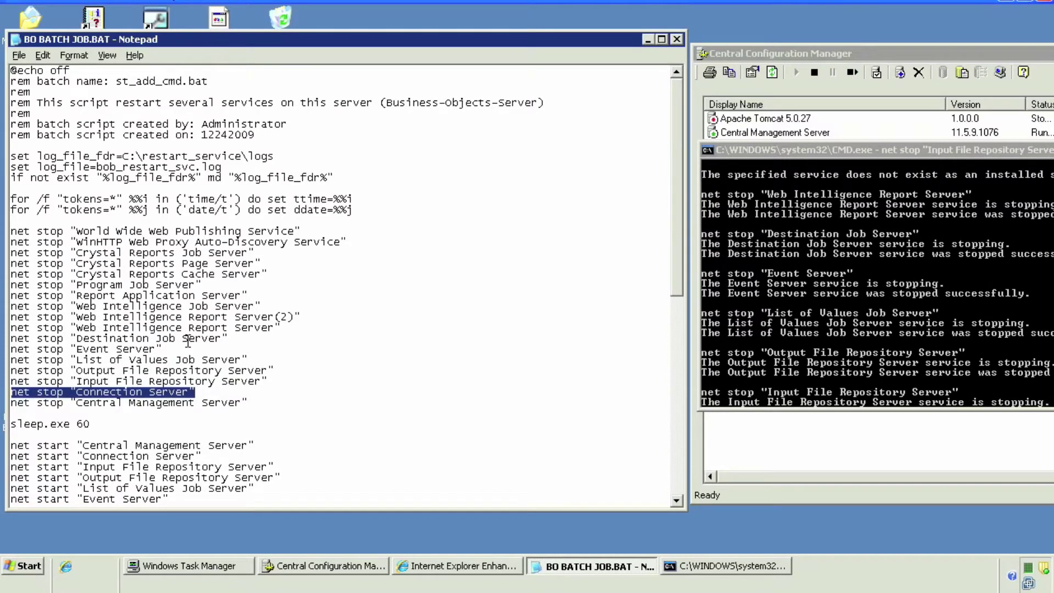
pyautogui.press('Right')
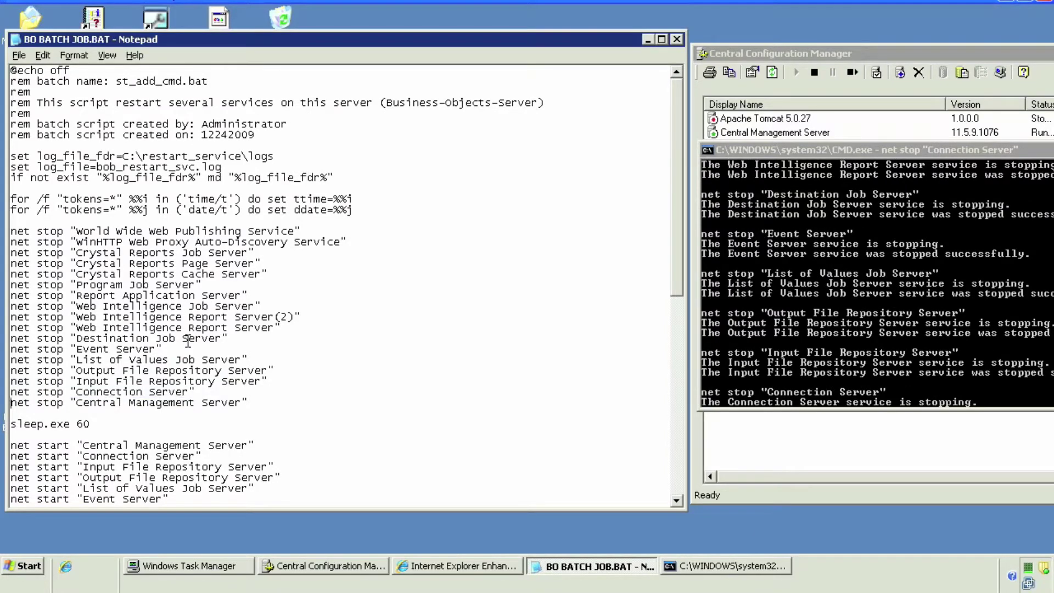
pyautogui.hotkey('shift', 'End')
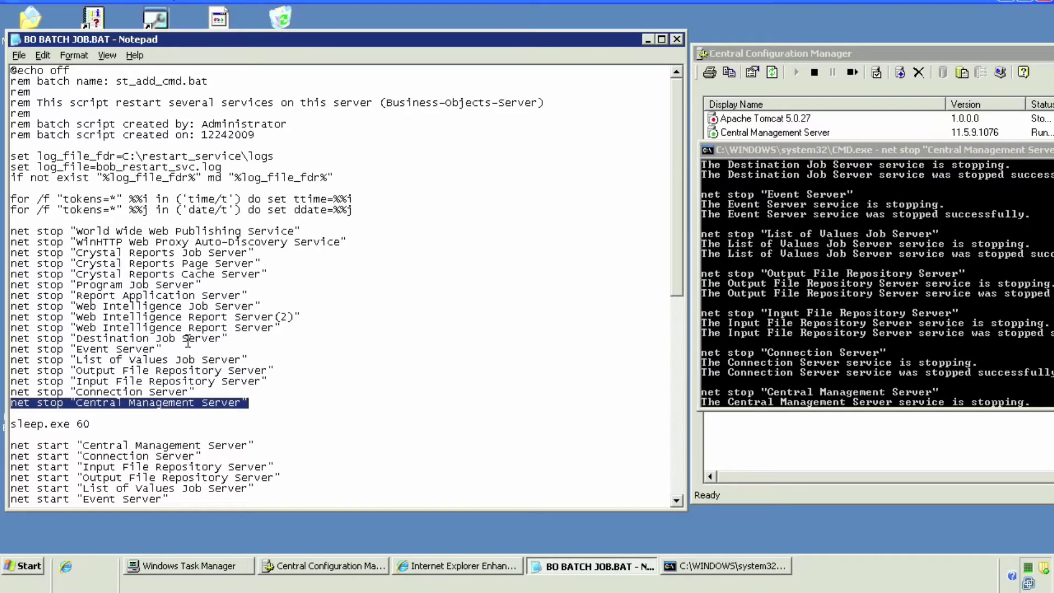
pyautogui.press('Right')
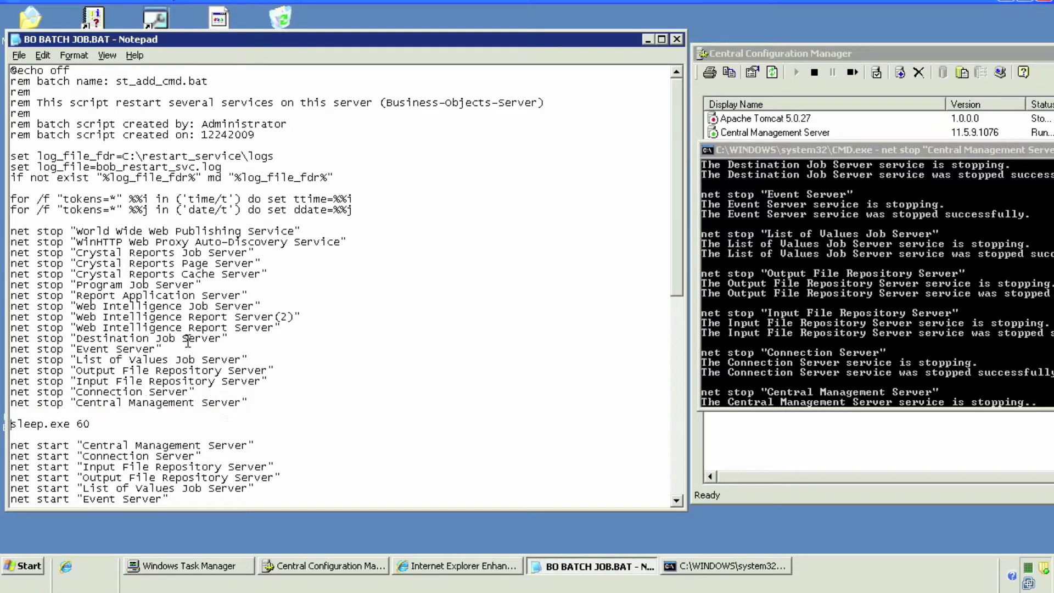
pyautogui.hotkey('shift', 'End')
pyautogui.press('Down')
pyautogui.press('Down')
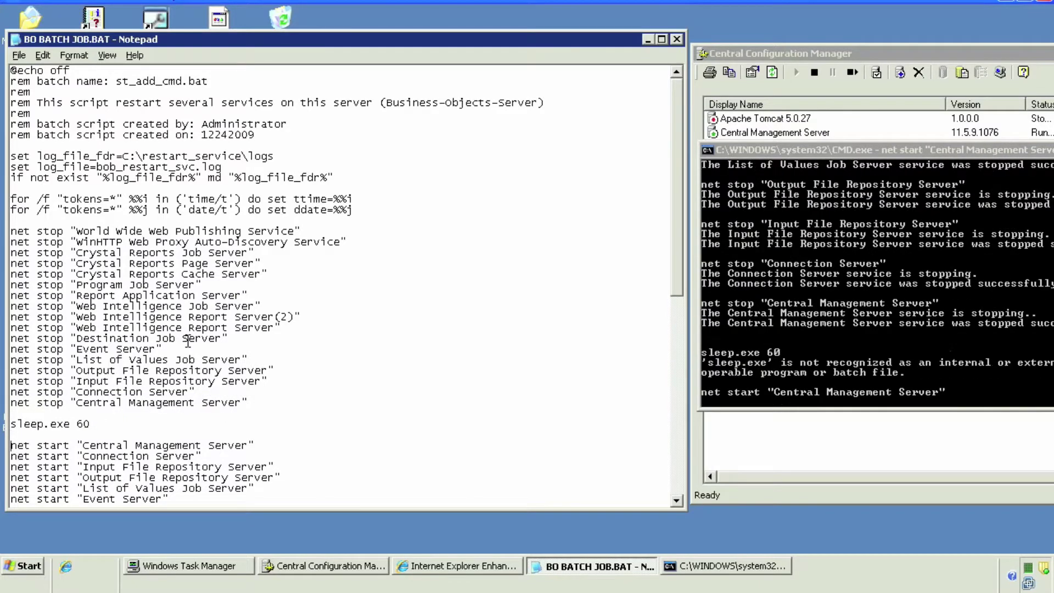
pyautogui.press('Home')
pyautogui.hotkey('shift', 'End')
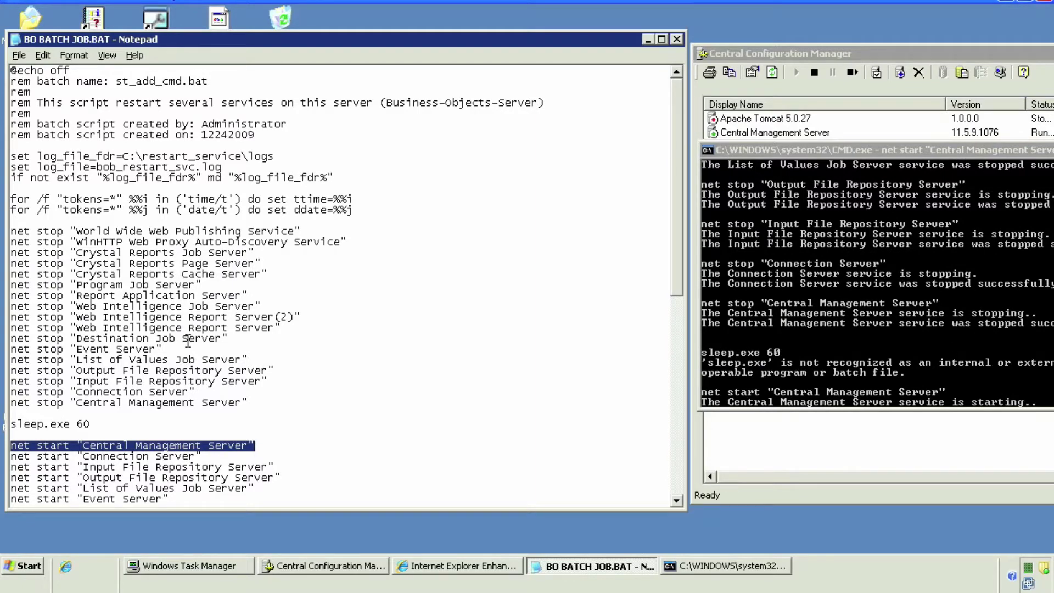
pyautogui.press('Down')
pyautogui.hotkey('shift', 'Home')
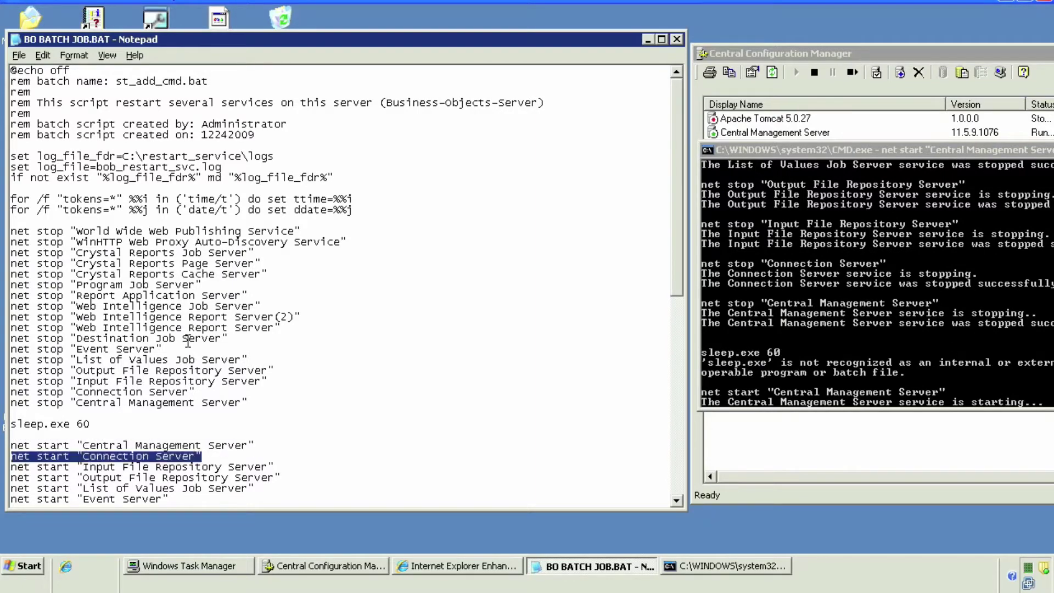
pyautogui.press('Down')
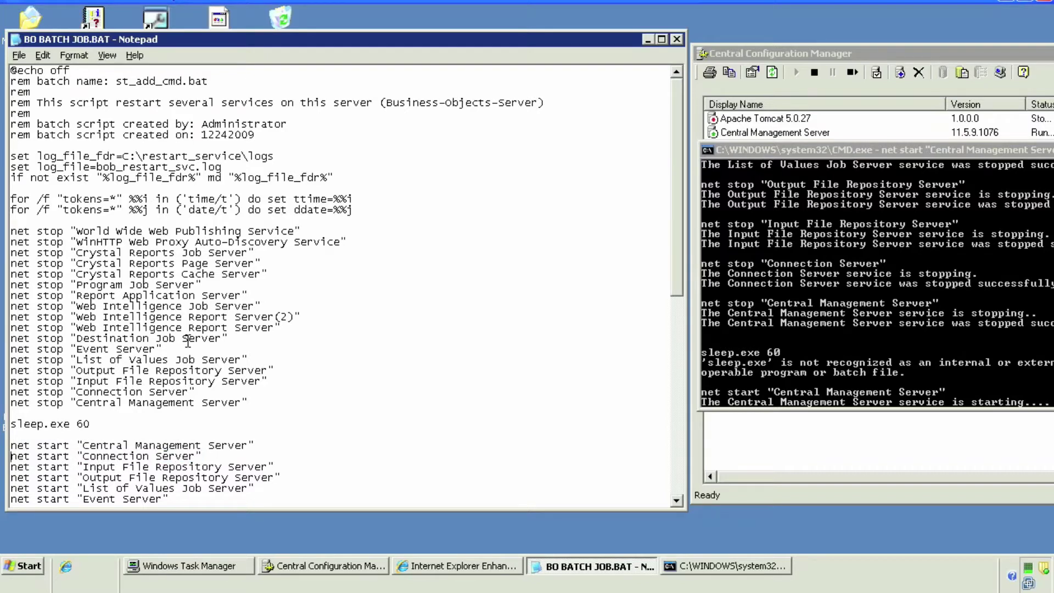
pyautogui.hotkey('shift', 'Up')
pyautogui.hotkey('shift', 'Down')
pyautogui.hotkey('shift', 'Up')
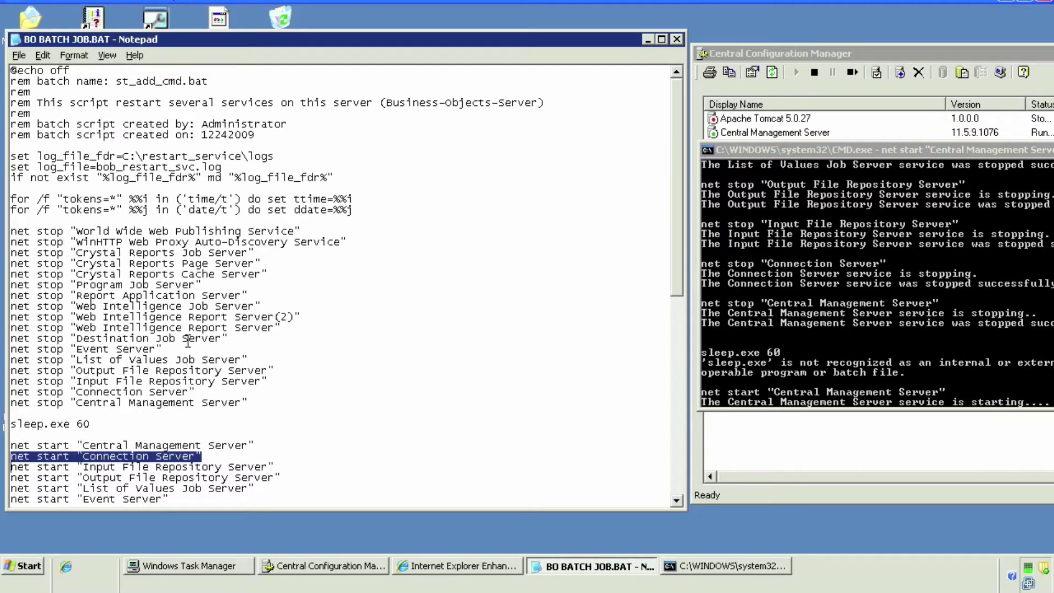
pyautogui.press('Up')
pyautogui.hotkey('shift', 'Up')
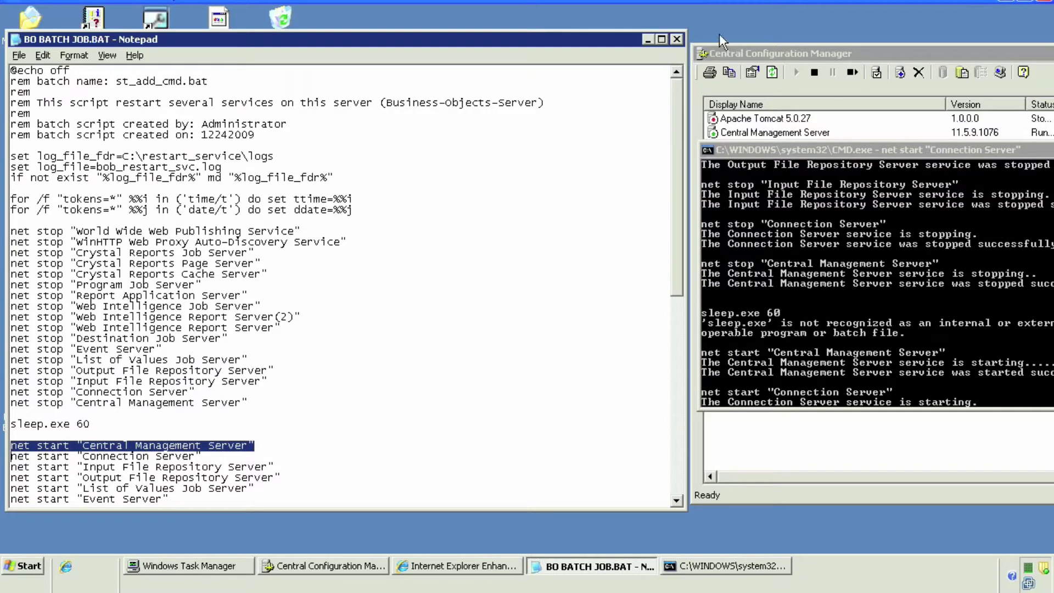
# Narrow the Notepad window and move the command output beside it.
pyautogui.moveTo(687, 123); pyautogui.dragTo(492, 122)
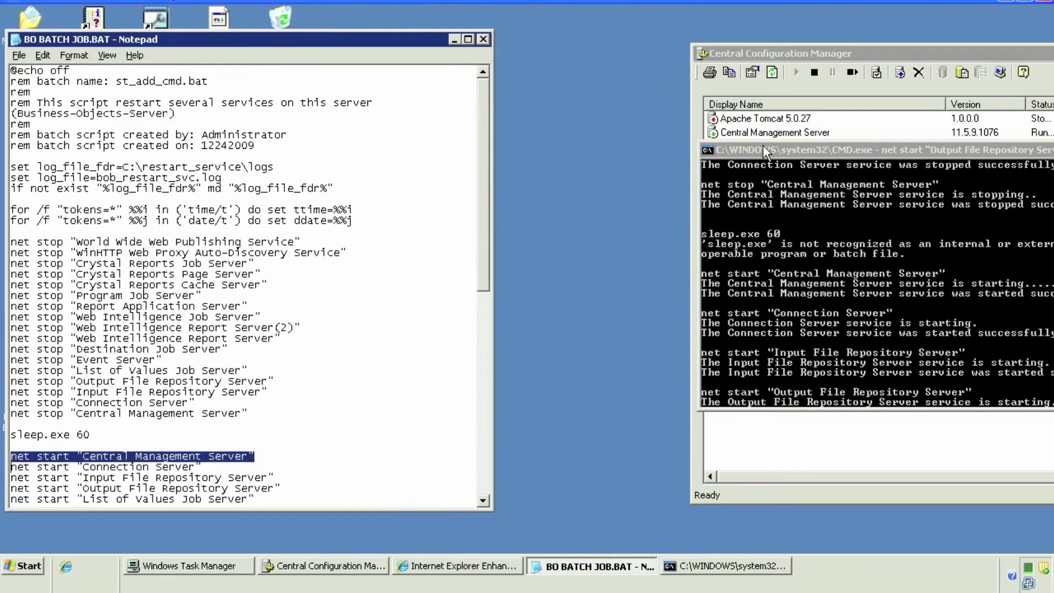
pyautogui.moveTo(765, 149); pyautogui.dragTo(585, 144)
pyautogui.click(325, 458)
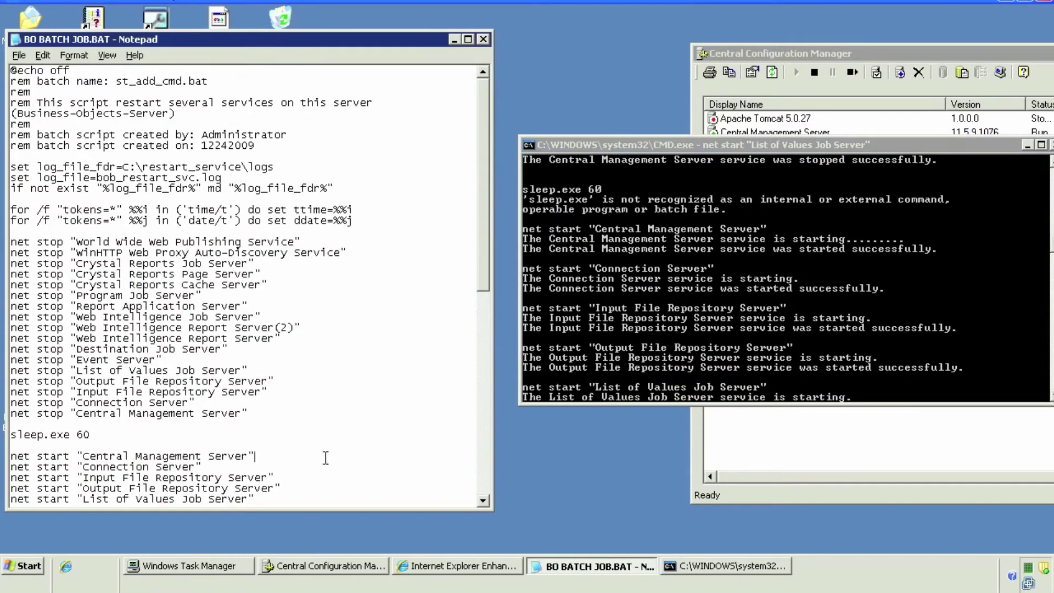
# Highlight the net start lines from Event Server through WinHTTP as each one runs.
pyautogui.press('Home')
pyautogui.hotkey('shift', 'Down')
pyautogui.hotkey('shift', 'Down')
pyautogui.hotkey('shift', 'Down')
pyautogui.hotkey('shift', 'Down')
pyautogui.hotkey('shift', 'Down')
pyautogui.hotkey('shift', 'Down')
pyautogui.hotkey('shift', 'Down')
pyautogui.hotkey('shift', 'Down')
pyautogui.hotkey('shift', 'Up')
pyautogui.hotkey('shift', 'Up')
pyautogui.hotkey('shift', 'Up')
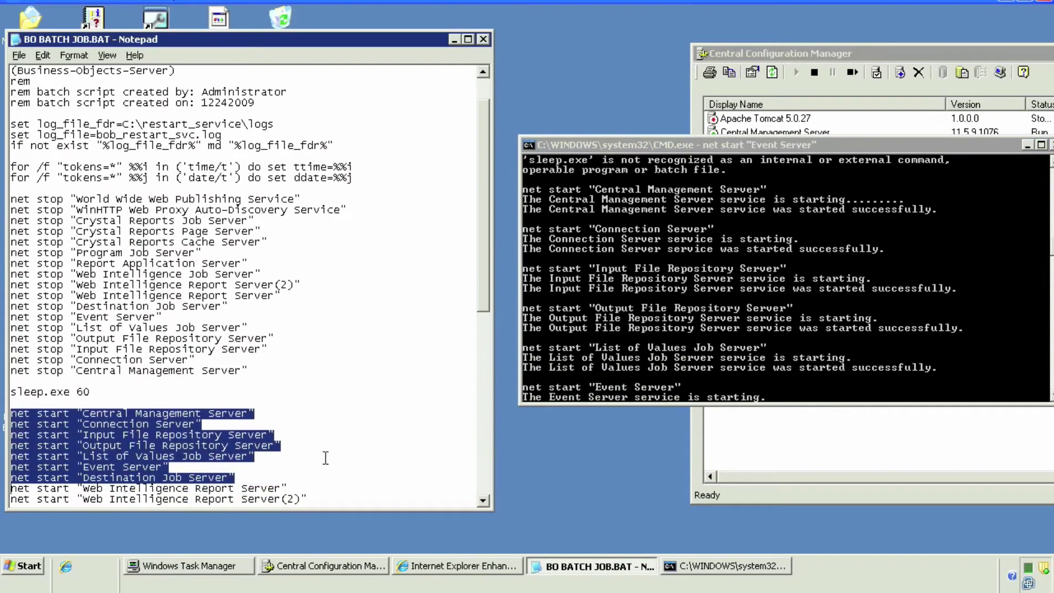
pyautogui.hotkey('shift', 'Down')
pyautogui.hotkey('shift', 'Down')
pyautogui.hotkey('shift', 'Down')
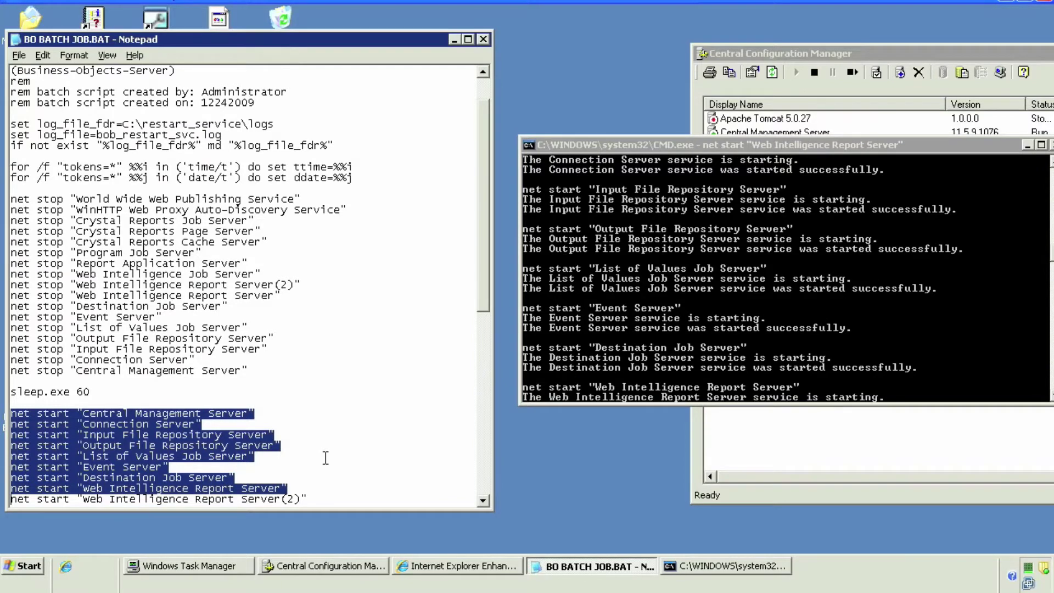
pyautogui.hotkey('shift', 'Down')
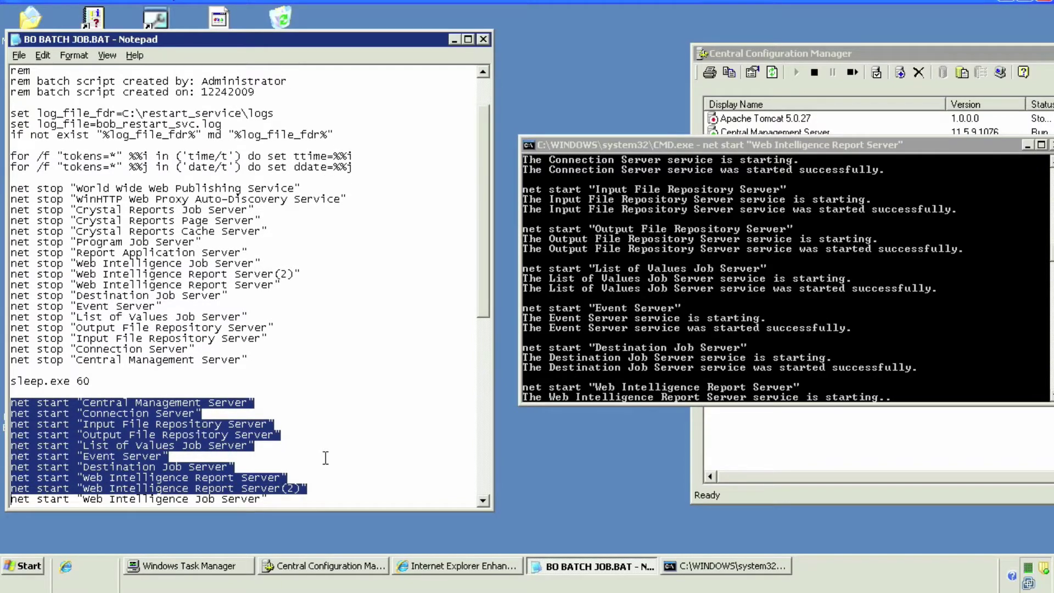
pyautogui.hotkey('shift', 'Up')
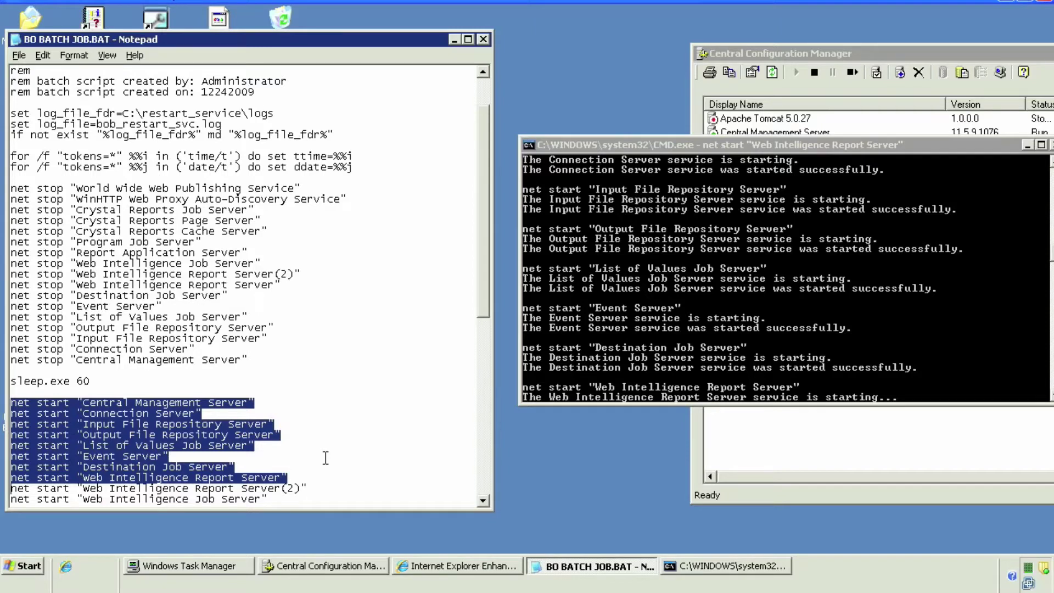
pyautogui.hotkey('shift', 'Down')
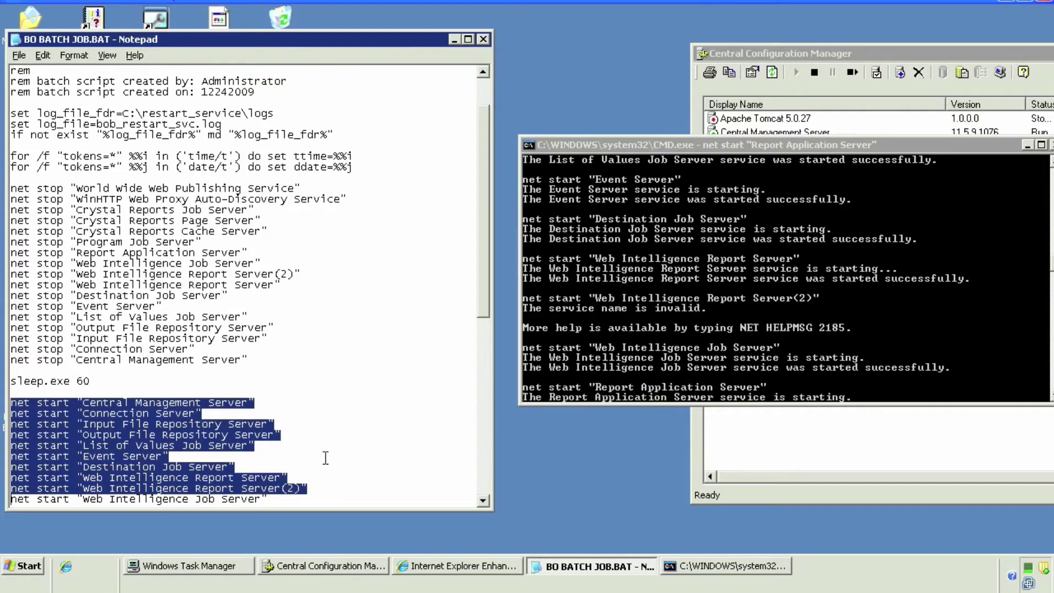
pyautogui.hotkey('shift', 'Down')
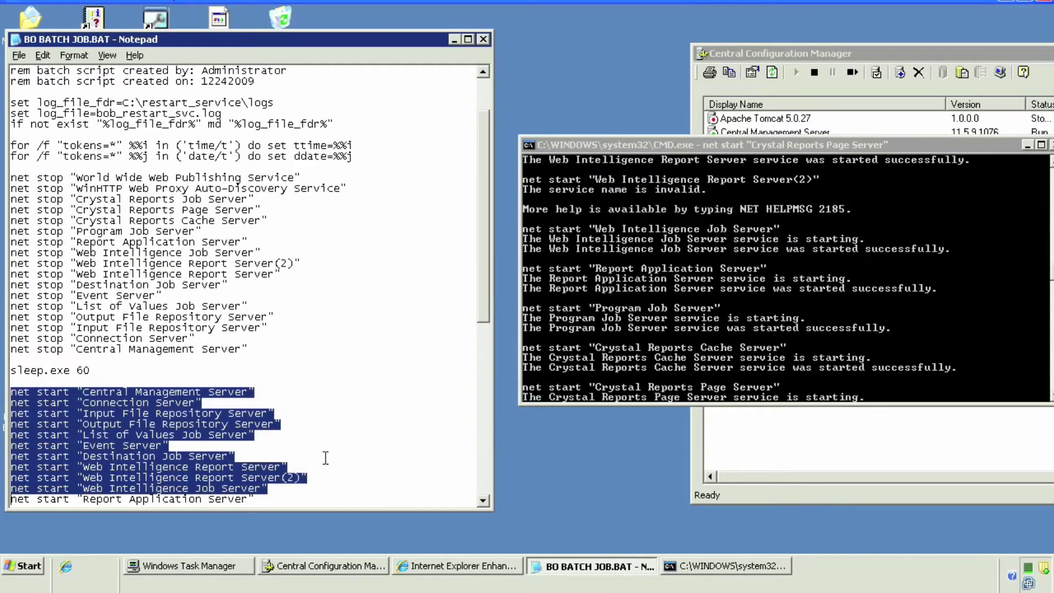
pyautogui.hotkey('shift', 'Down')
pyautogui.hotkey('shift', 'Down')
pyautogui.hotkey('shift', 'Down')
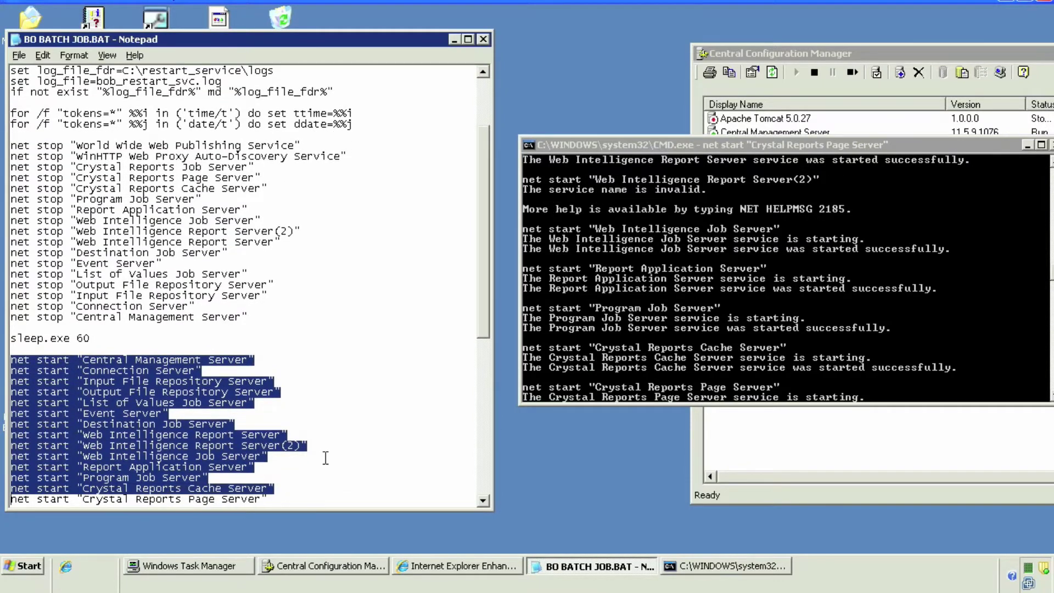
pyautogui.hotkey('shift', 'Down')
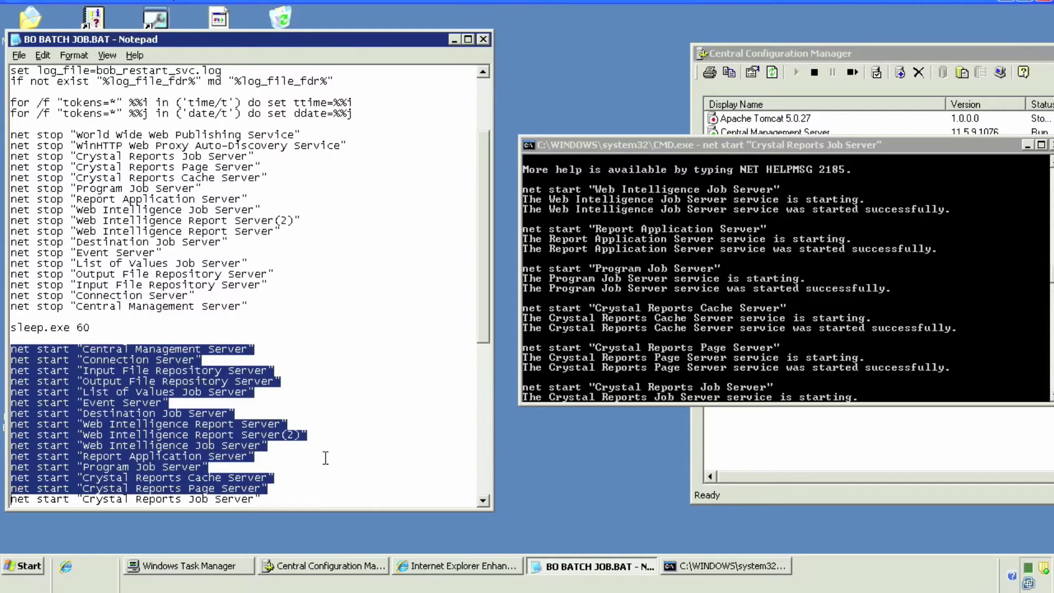
pyautogui.hotkey('shift', 'Down')
pyautogui.hotkey('shift', 'Down')
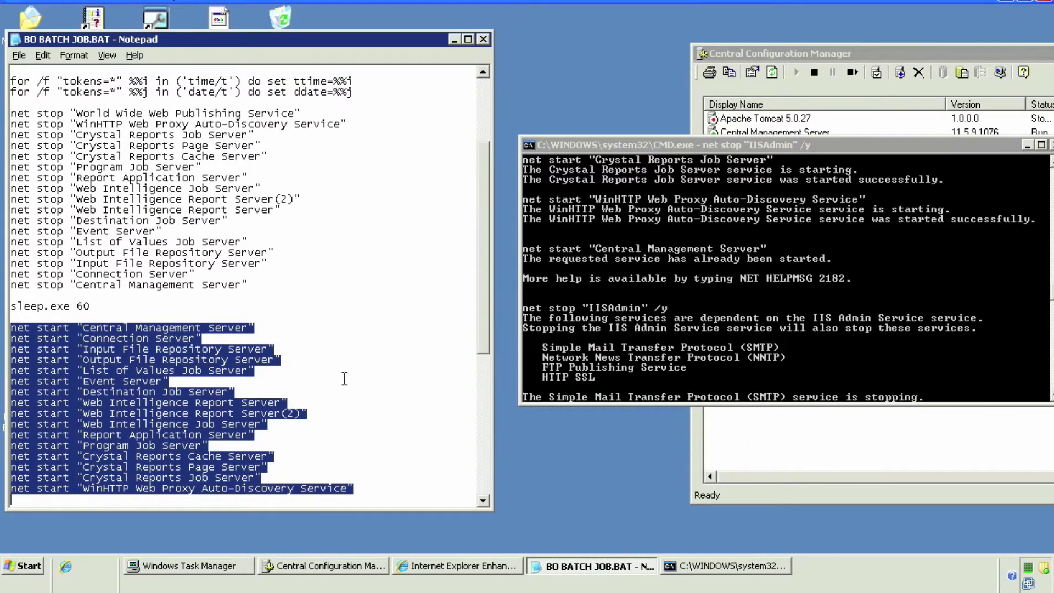
pyautogui.scroll(-3, 342, 378)
pyautogui.scroll(-3, 344, 379)
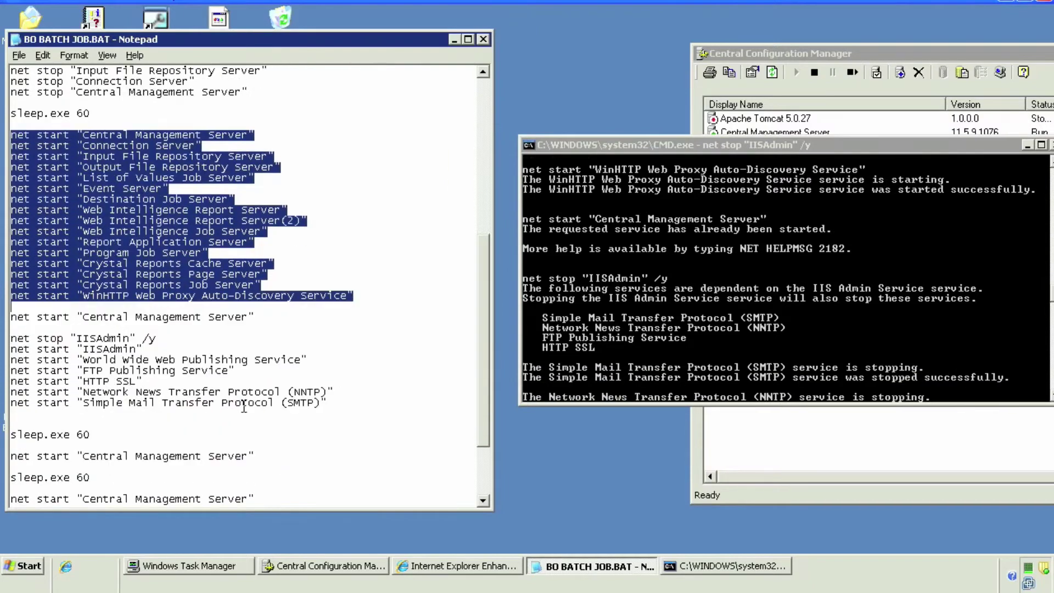
pyautogui.click(236, 359)
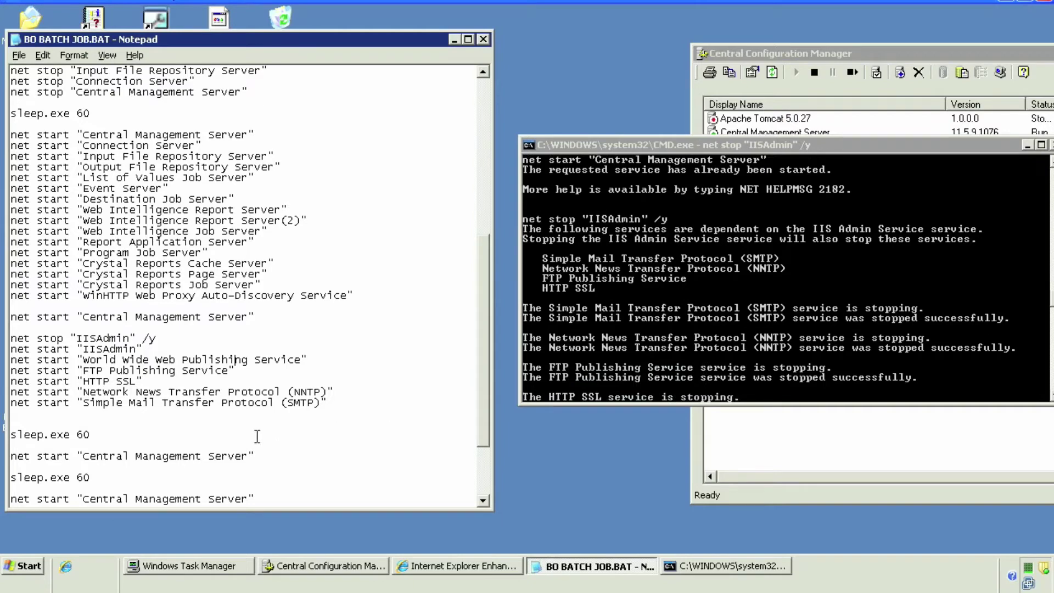
pyautogui.click(262, 391)
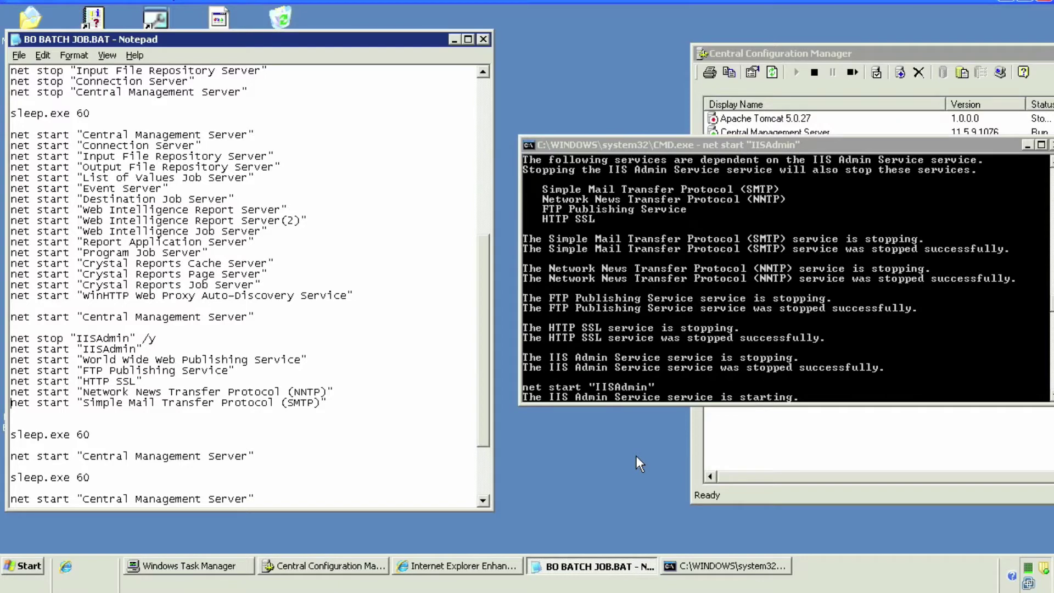
pyautogui.press('Up')
pyautogui.press('Up')
pyautogui.press('Up')
pyautogui.press('Up')
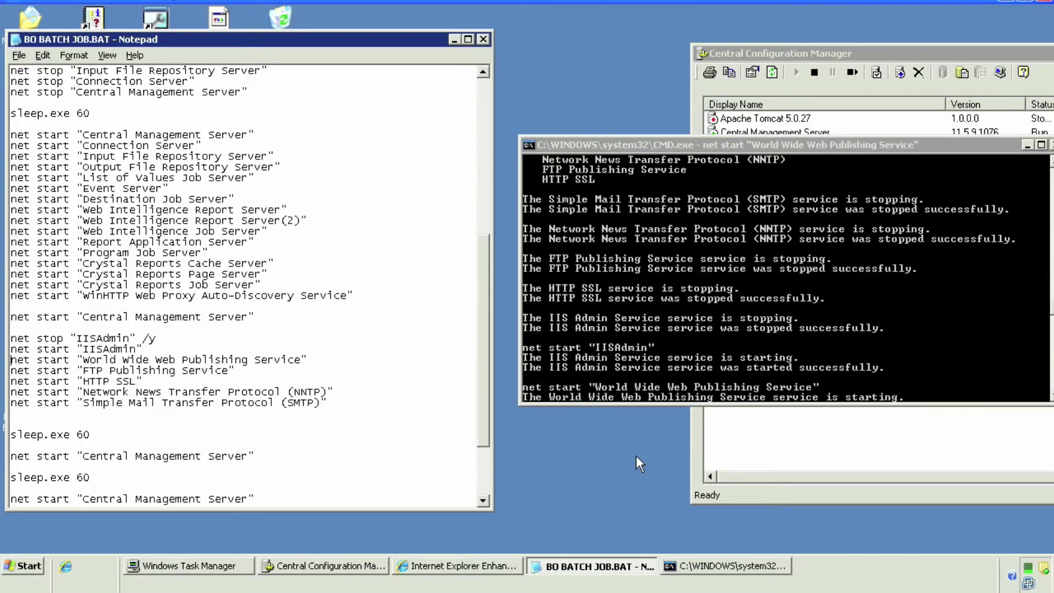
pyautogui.hotkey('shift', 'End')
pyautogui.press('Down')
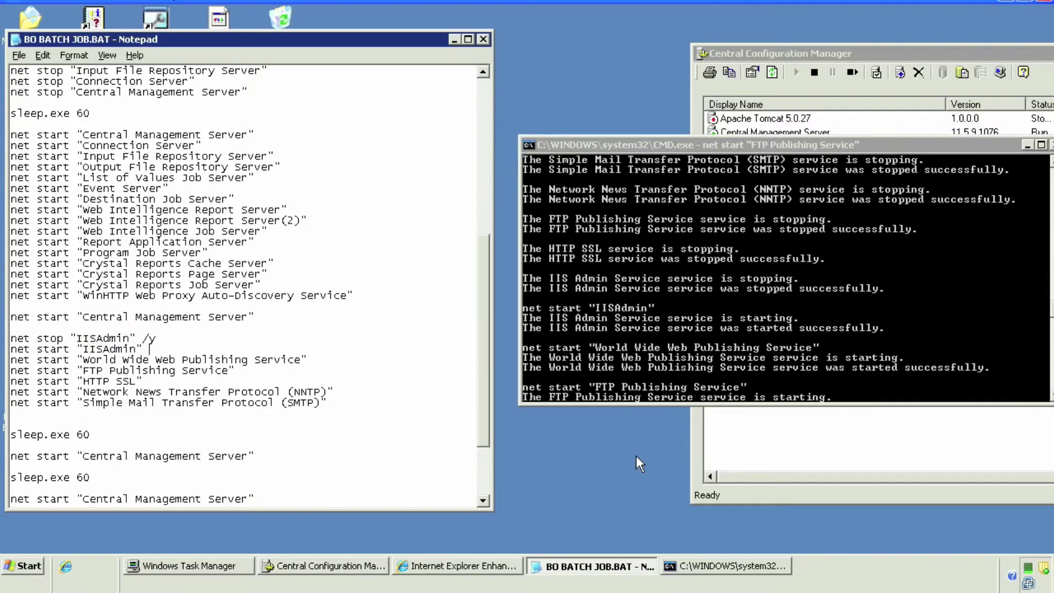
pyautogui.press('Down')
pyautogui.press('Down')
pyautogui.press('Up')
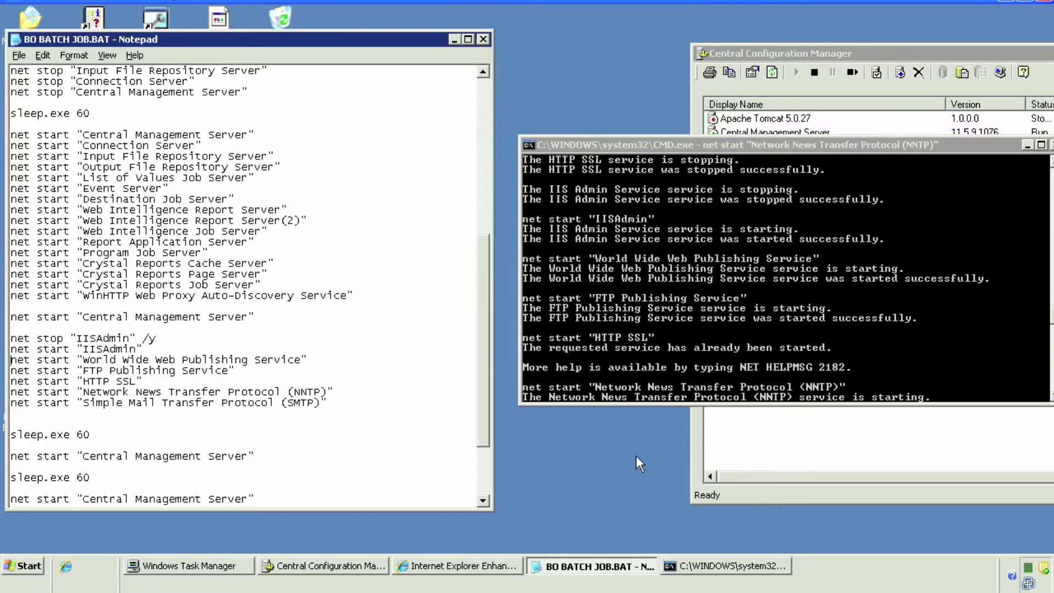
# Select the log folder path C:\restart_service\logs on the log_file_fdr line.
pyautogui.hotkey('shift', 'Down')
pyautogui.hotkey('shift', 'Down')
pyautogui.hotkey('shift', 'Down')
pyautogui.hotkey('shift', 'Down')
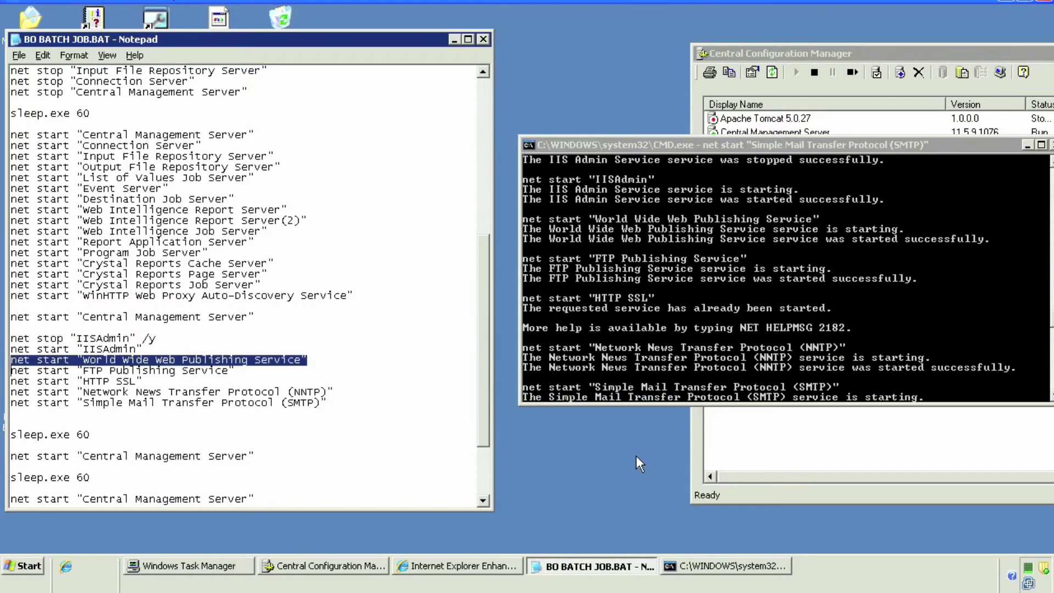
pyautogui.hotkey('shift', 'Down')
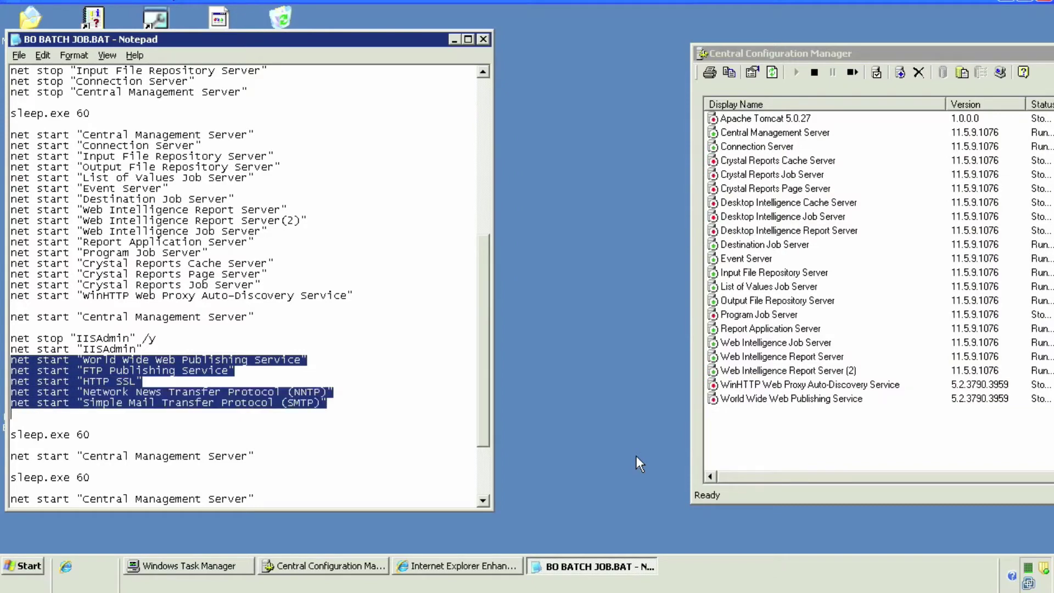
pyautogui.hotkey('ctrl', 'End')
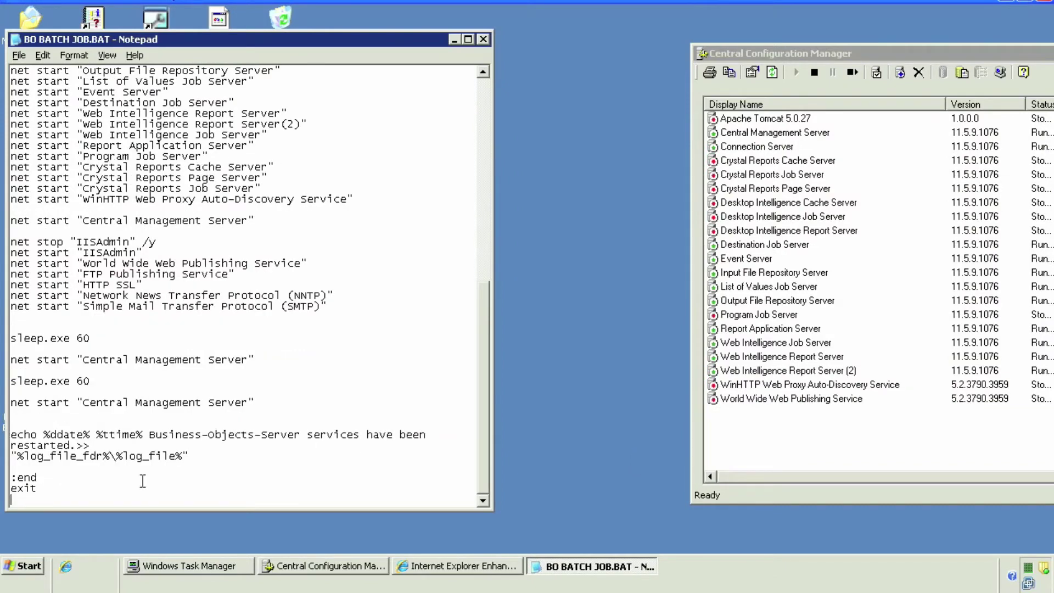
pyautogui.hotkey('ctrl', 'Home')
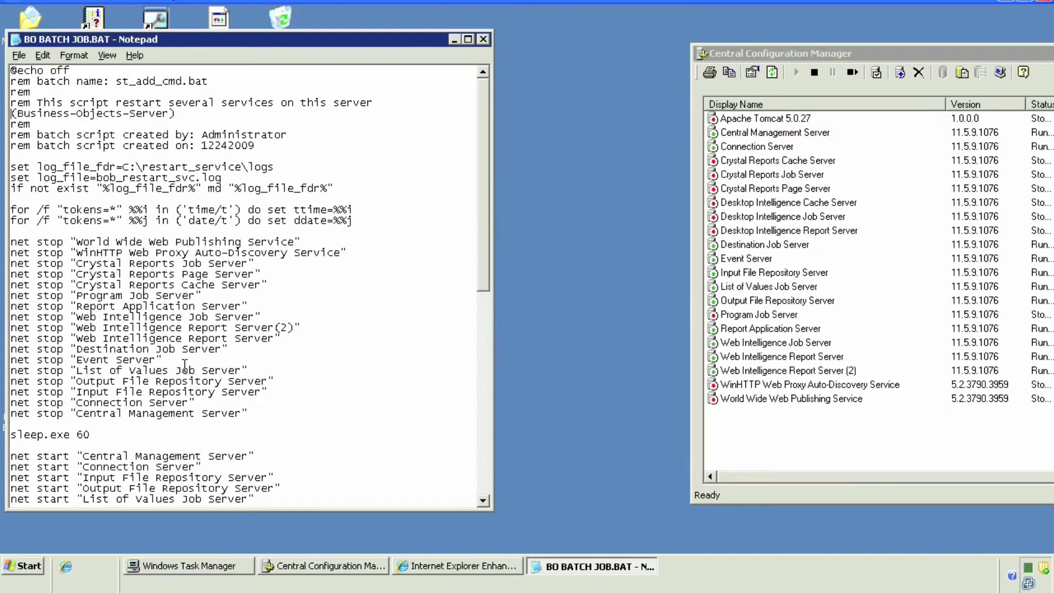
pyautogui.press('Down')
pyautogui.press('Down')
pyautogui.press('Down')
pyautogui.press('Down')
pyautogui.press('Down')
pyautogui.press('End')
pyautogui.hotkey('shift', 'Home')
pyautogui.hotkey('shift', 'Right')
pyautogui.hotkey('shift', 'Right')
pyautogui.hotkey('shift', 'Right')
pyautogui.hotkey('shift', 'Right')
pyautogui.hotkey('shift', 'Right')
pyautogui.hotkey('shift', 'Right')
pyautogui.hotkey('shift', 'Right')
pyautogui.hotkey('shift', 'Right')
pyautogui.hotkey('shift', 'Right')
pyautogui.hotkey('shift', 'Right')
pyautogui.hotkey('shift', 'Right')
pyautogui.hotkey('shift', 'Right')
pyautogui.hotkey('shift', 'Right')
pyautogui.hotkey('shift', 'Right')
pyautogui.hotkey('shift', 'Right')
pyautogui.hotkey('shift', 'Right')
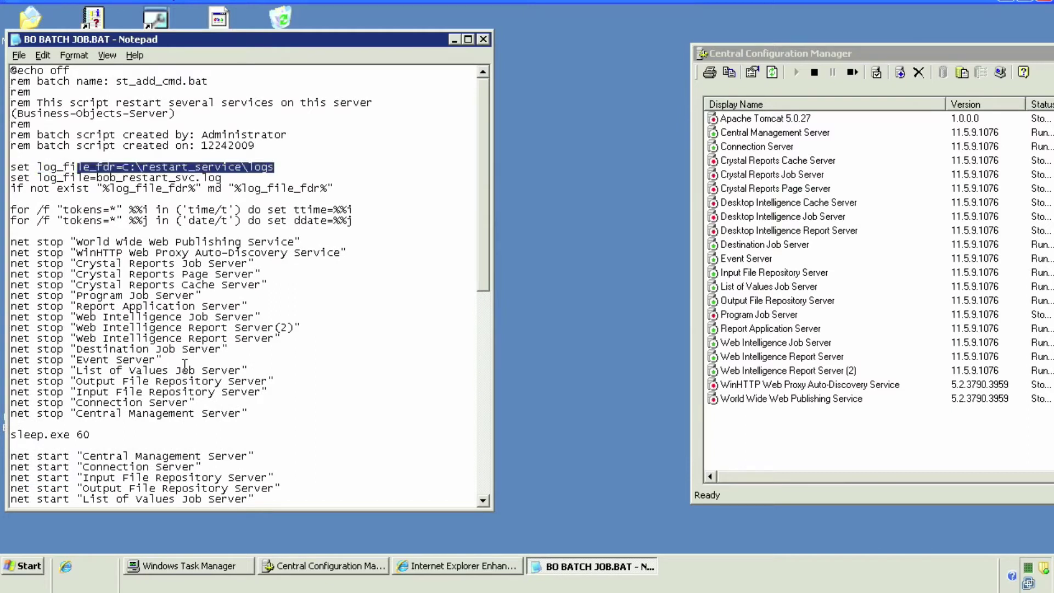
# Enter c:\restart_service in the Run dialog.
pyautogui.click(23, 566)
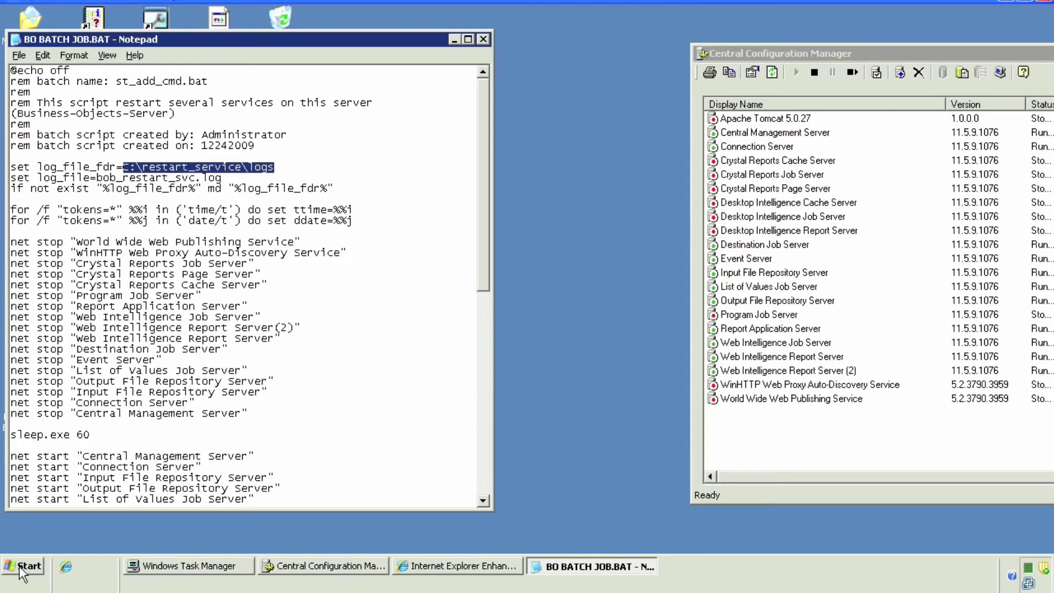
pyautogui.click(202, 369)
pyautogui.write('c:')
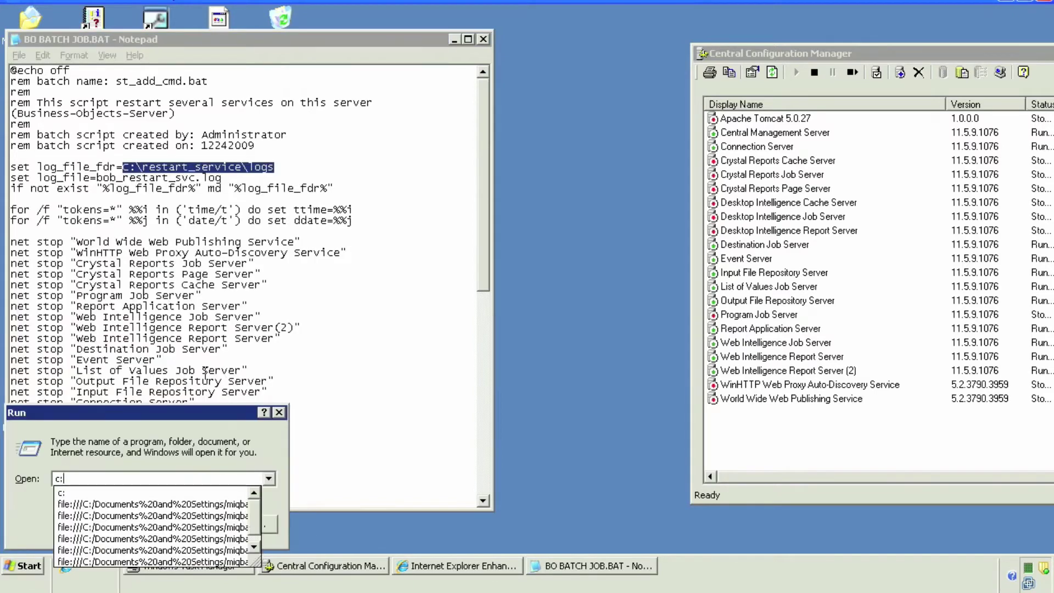
pyautogui.write('\restart_service')
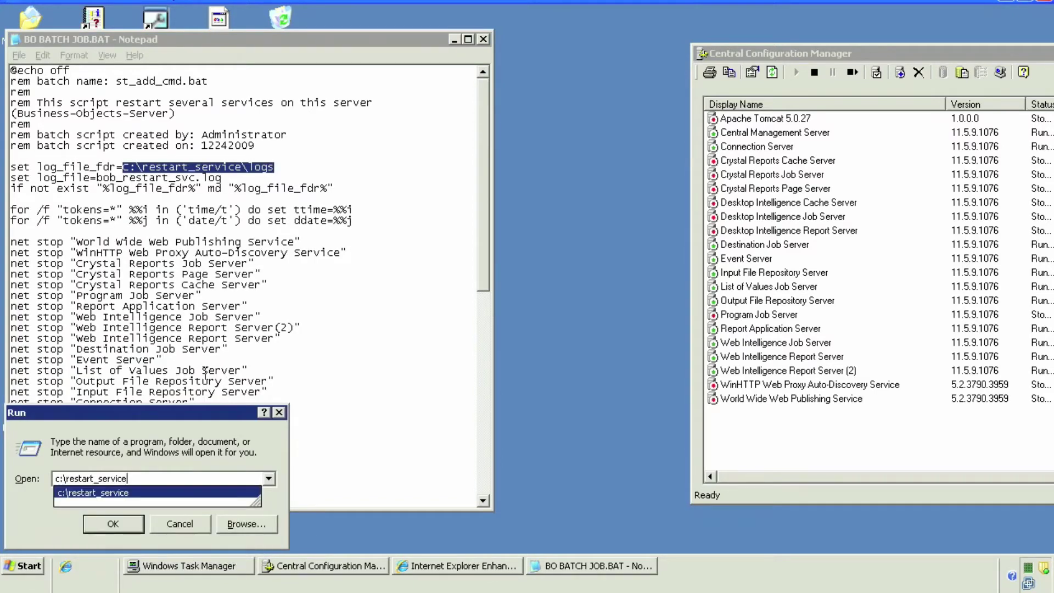
# Open the empty C:\restart_service\logs folder and take the log name bob_restart_svc.log from the batch file.
pyautogui.press('Return')
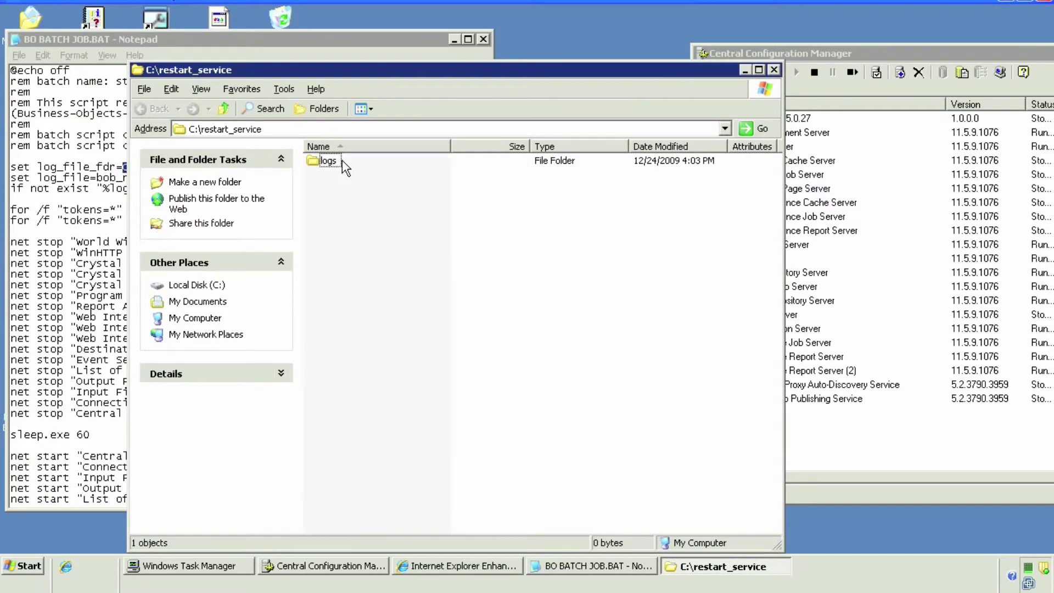
pyautogui.doubleClick(331, 164)
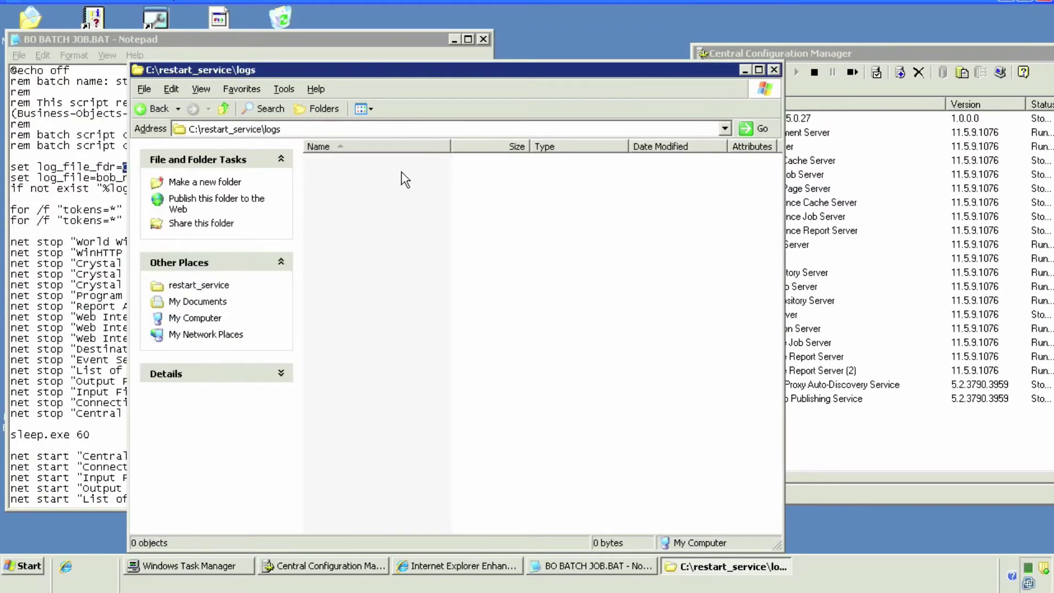
pyautogui.rightClick(400, 171)
pyautogui.click(335, 175)
pyautogui.moveTo(394, 71); pyautogui.dragTo(535, 63)
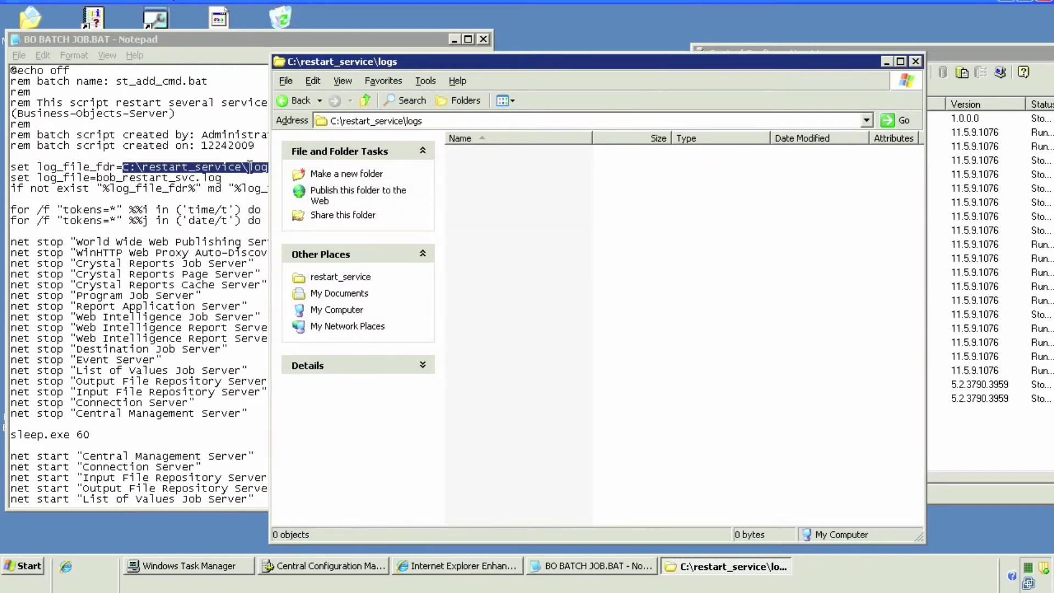
pyautogui.click(234, 175)
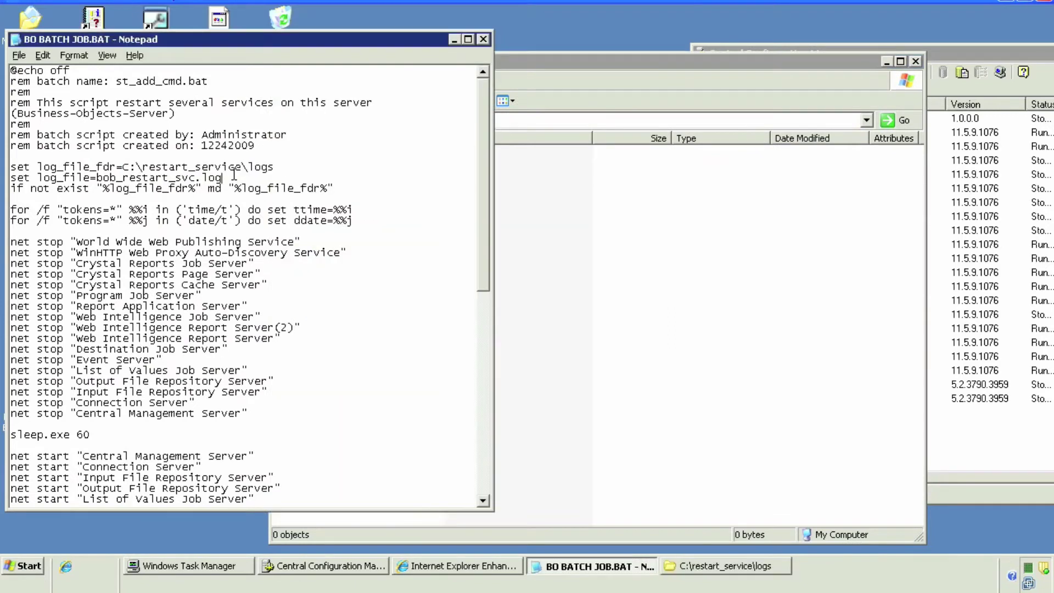
pyautogui.moveTo(241, 176); pyautogui.dragTo(129, 176)
pyautogui.hotkey('ctrl', 'c')
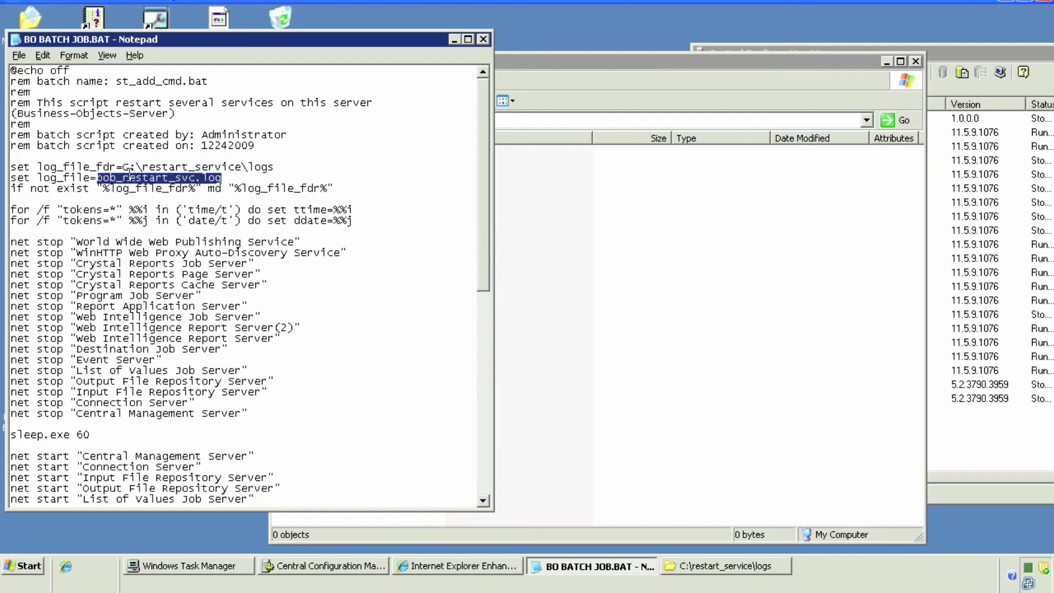
pyautogui.click(554, 208)
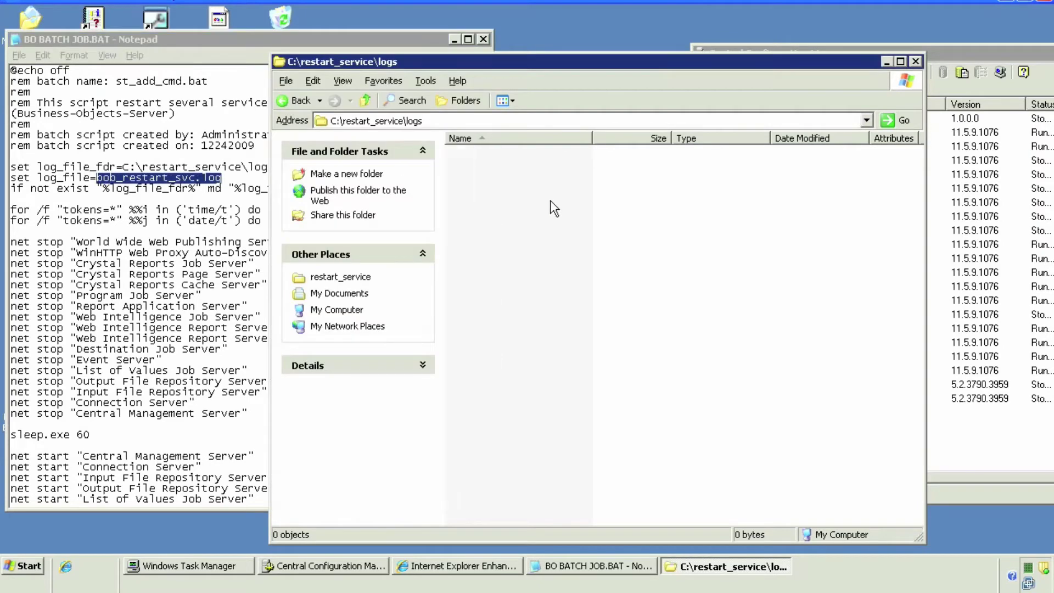
pyautogui.click(197, 192)
pyautogui.click(568, 198)
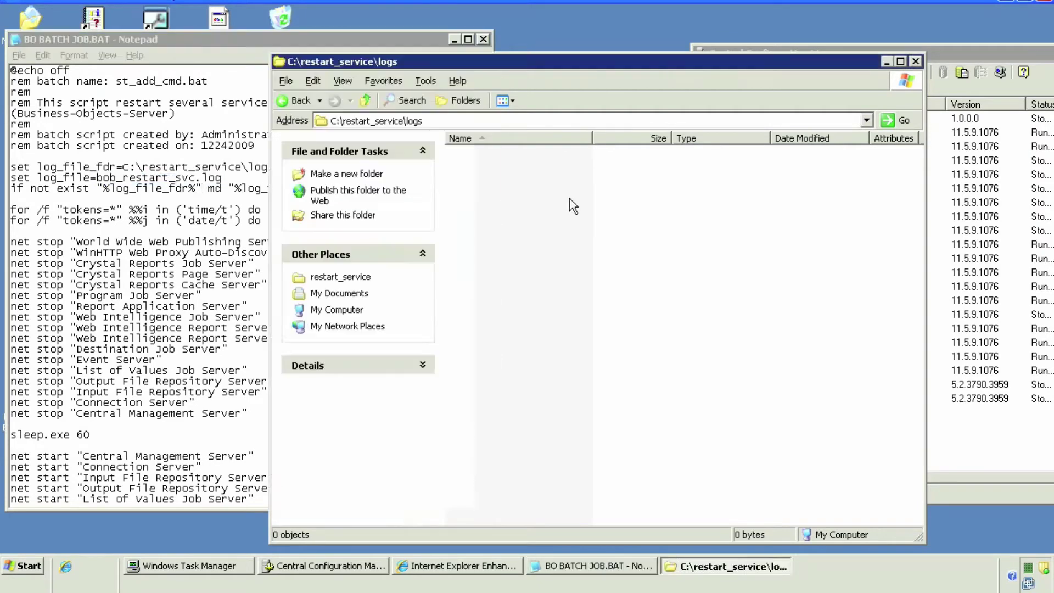
# Create a new file named bob_restart_svc.log in logs, then close Explorer and Notepad.
pyautogui.rightClick(551, 205)
pyautogui.moveTo(631, 343)
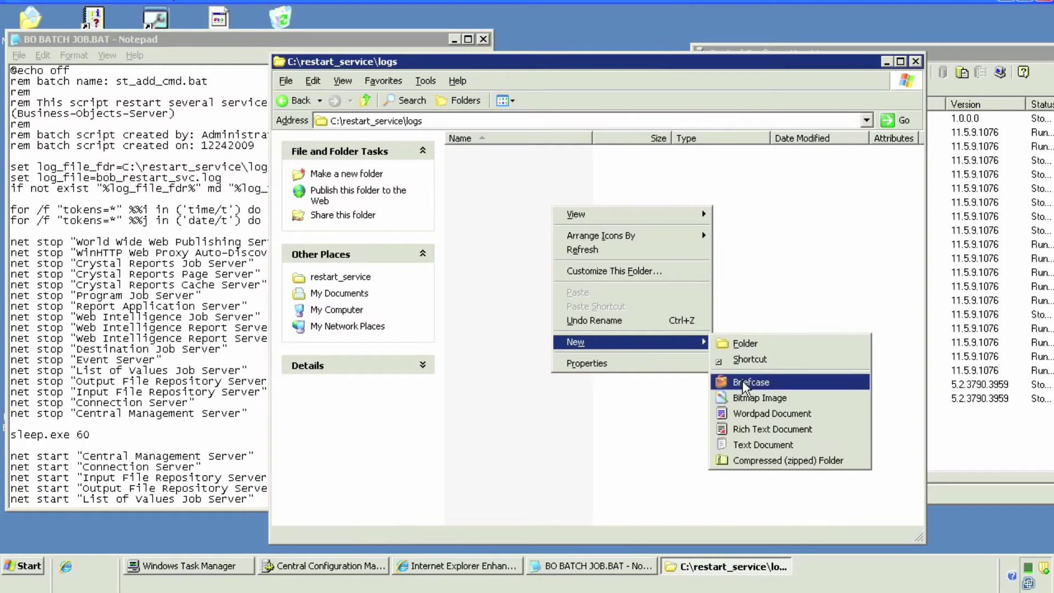
pyautogui.click(763, 445)
pyautogui.hotkey('ctrl', 'v')
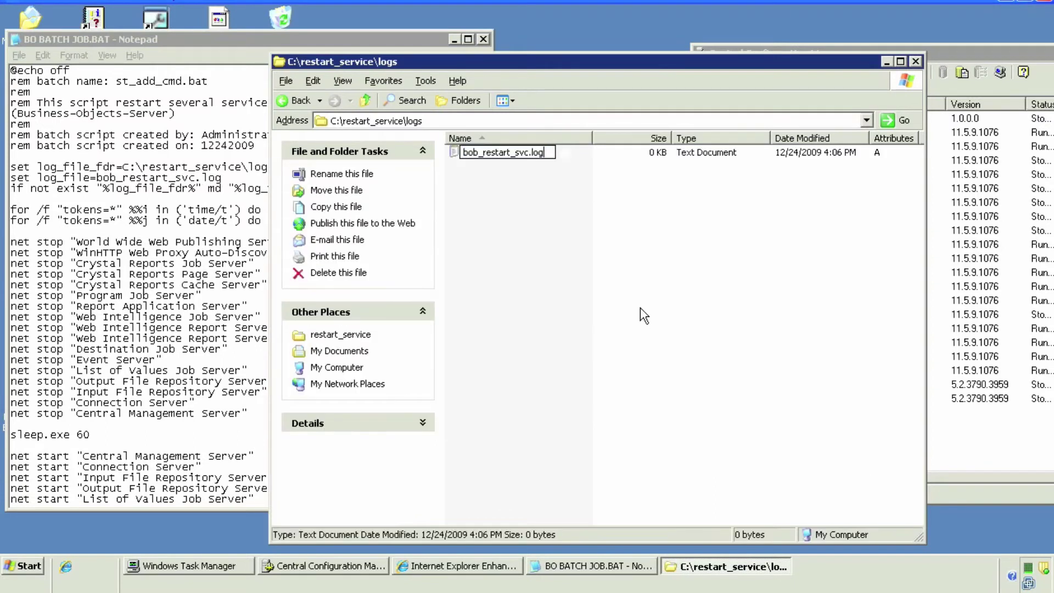
pyautogui.click(644, 316)
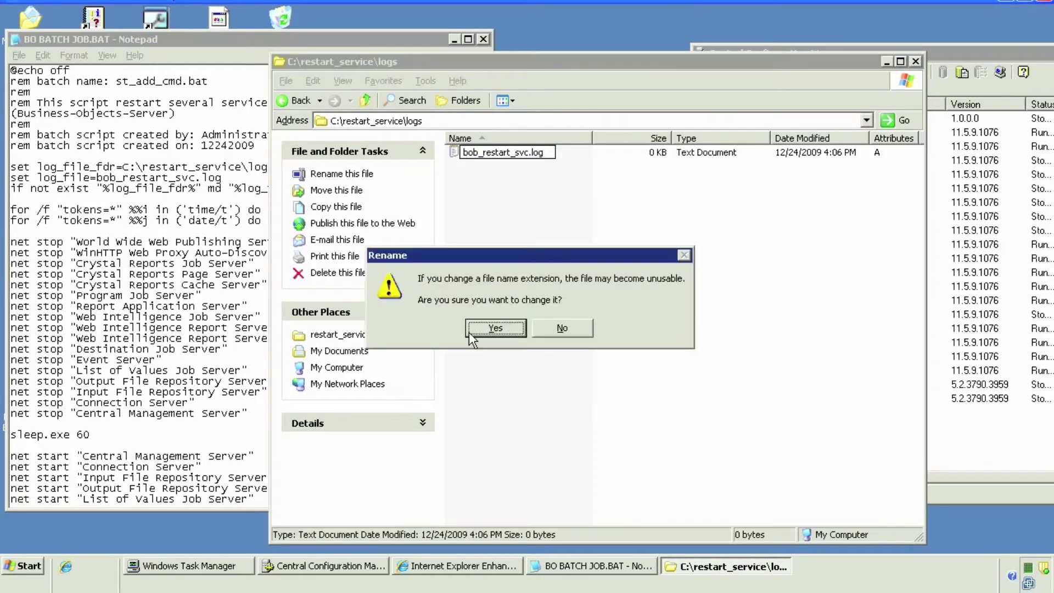
pyautogui.click(495, 330)
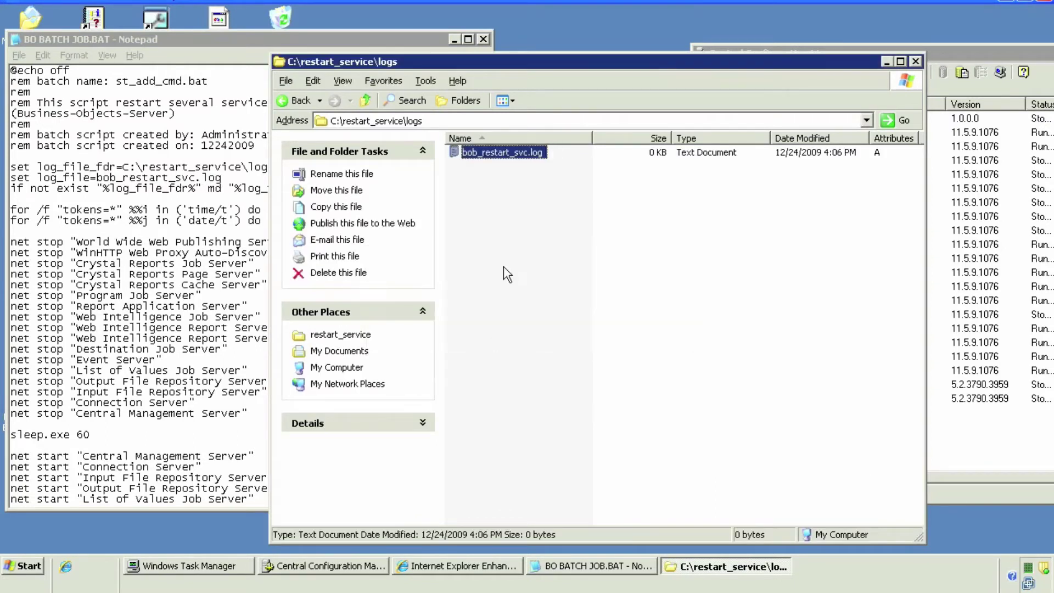
pyautogui.doubleClick(282, 60)
pyautogui.hotkey('alt', 'F4')
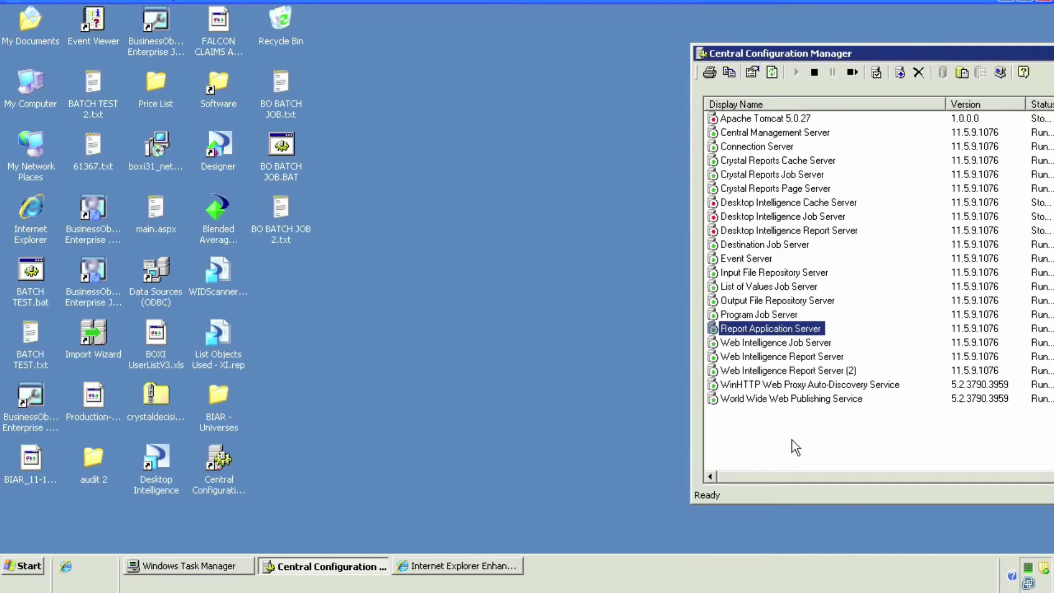
# Open the Scheduled Tasks folder from the Start menu and start the Add Scheduled Task wizard.
pyautogui.click(25, 571)
pyautogui.moveTo(62, 514)
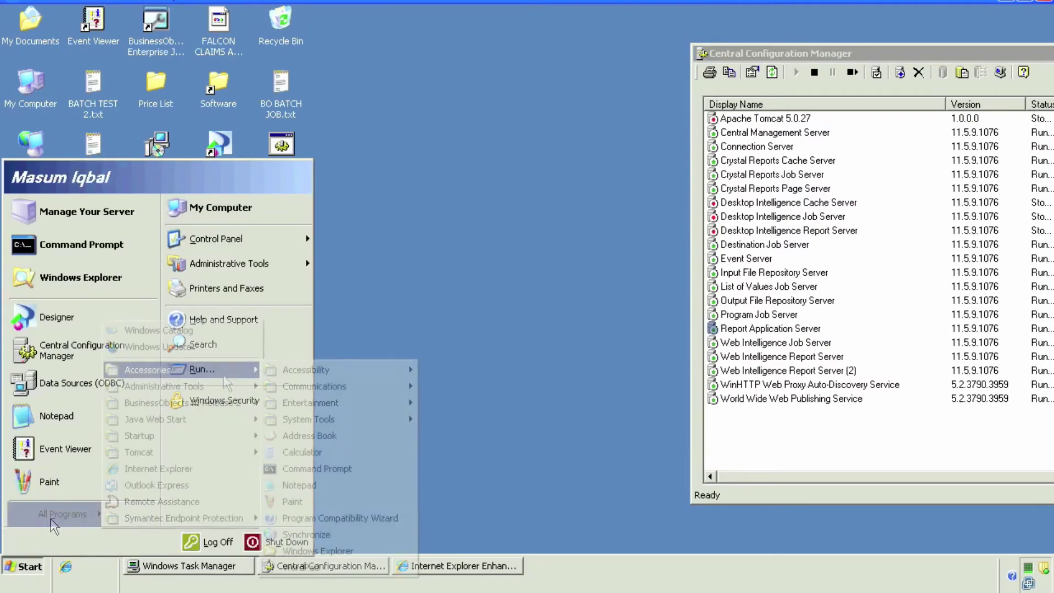
pyautogui.moveTo(181, 369)
pyautogui.moveTo(355, 418)
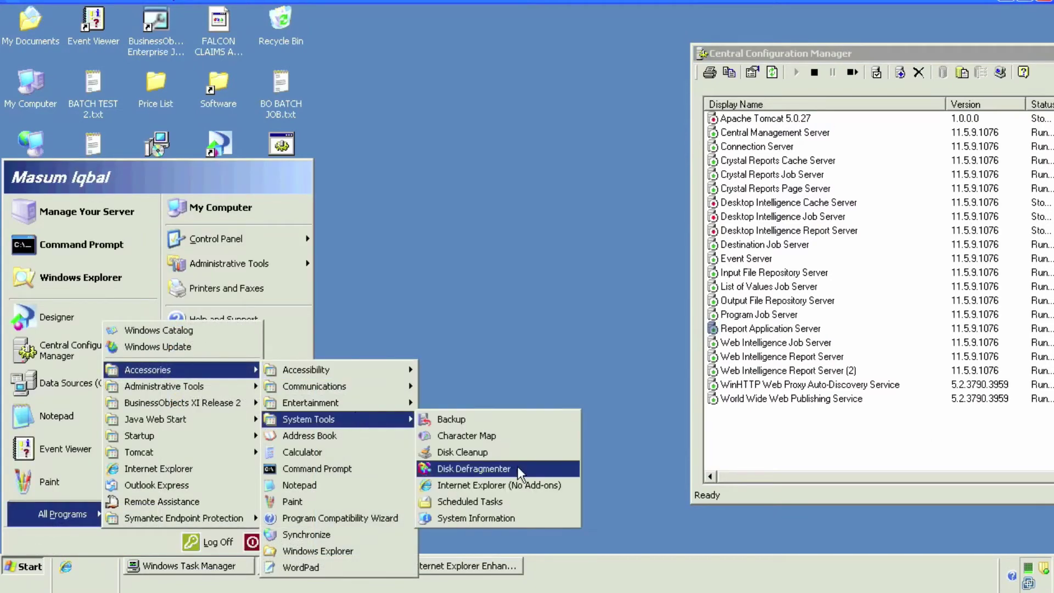
pyautogui.click(507, 504)
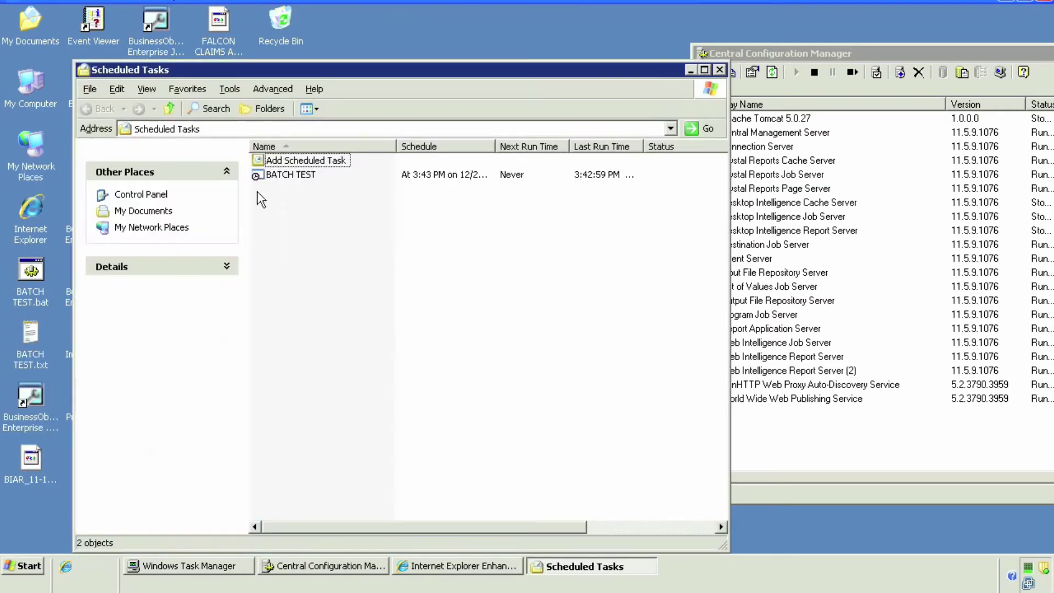
pyautogui.click(317, 157)
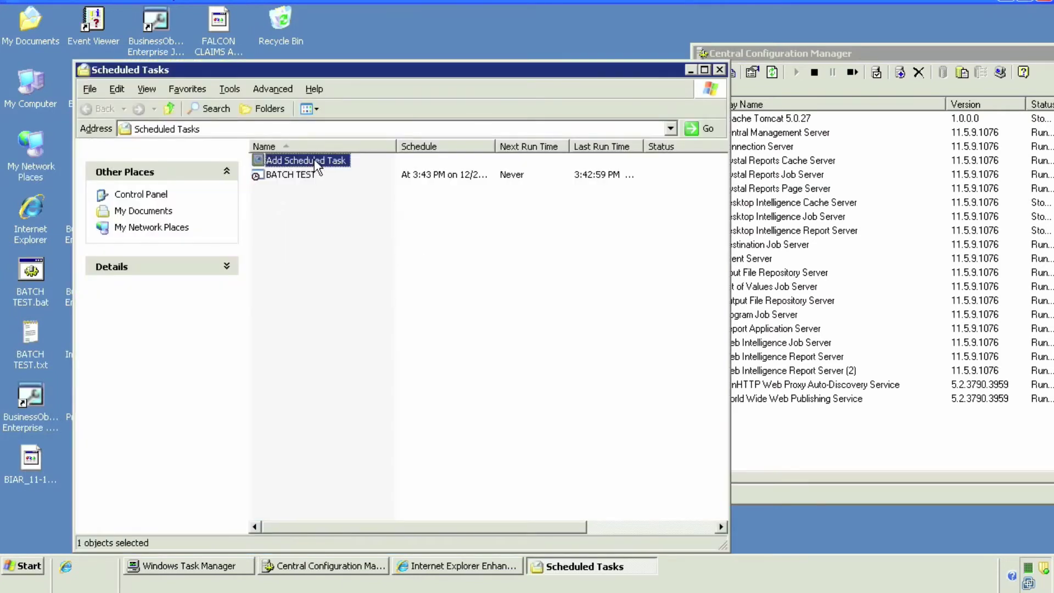
pyautogui.rightClick(330, 161)
pyautogui.click(359, 168)
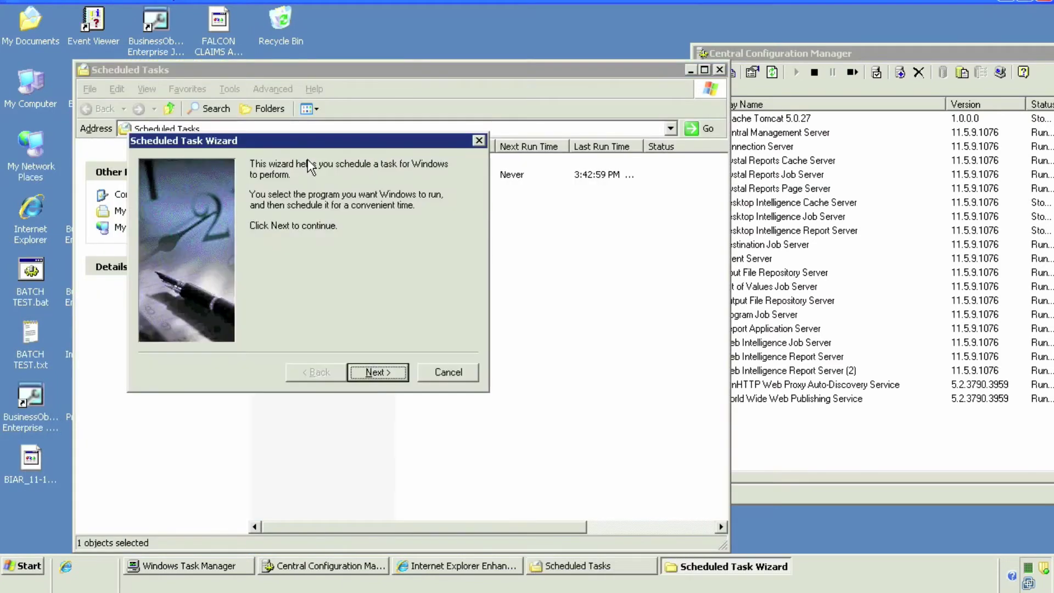
# Choose BO BATCH JOB.txt on the Desktop as the program, set to run one time only.
pyautogui.click(392, 373)
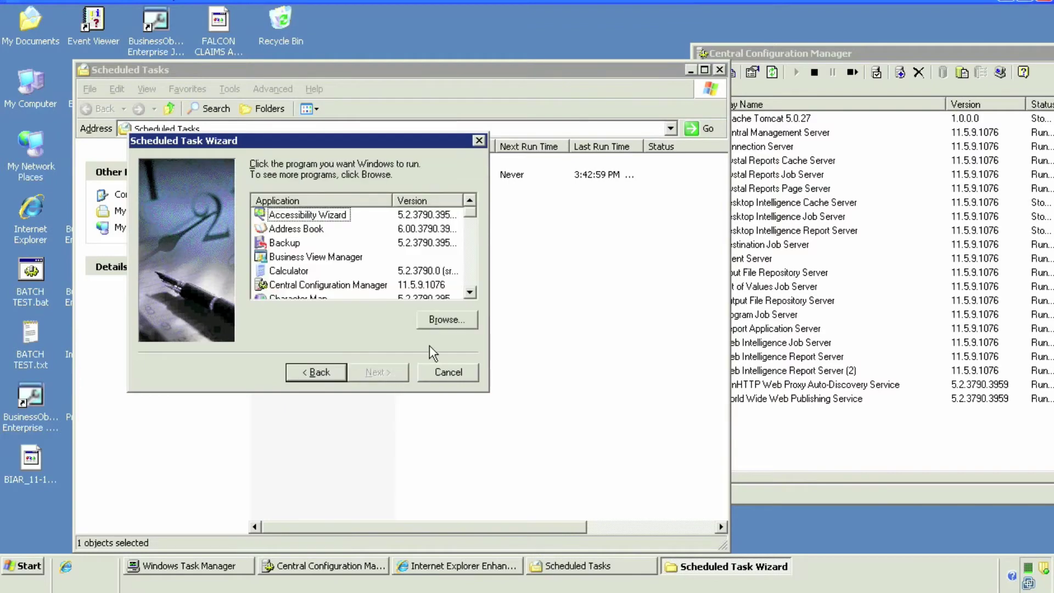
pyautogui.click(446, 323)
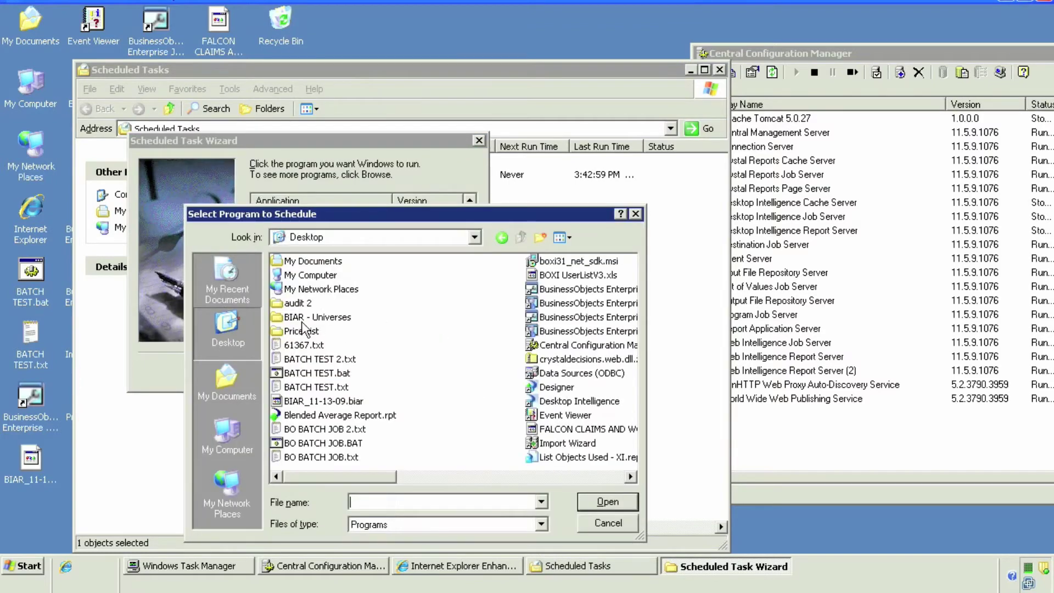
pyautogui.click(319, 458)
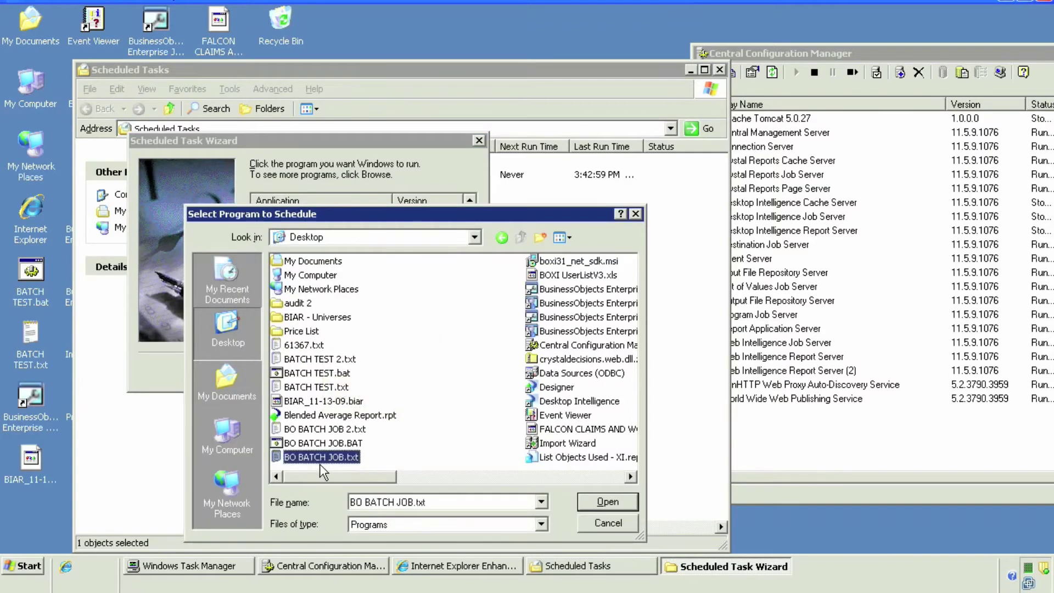
pyautogui.click(614, 501)
pyautogui.click(283, 285)
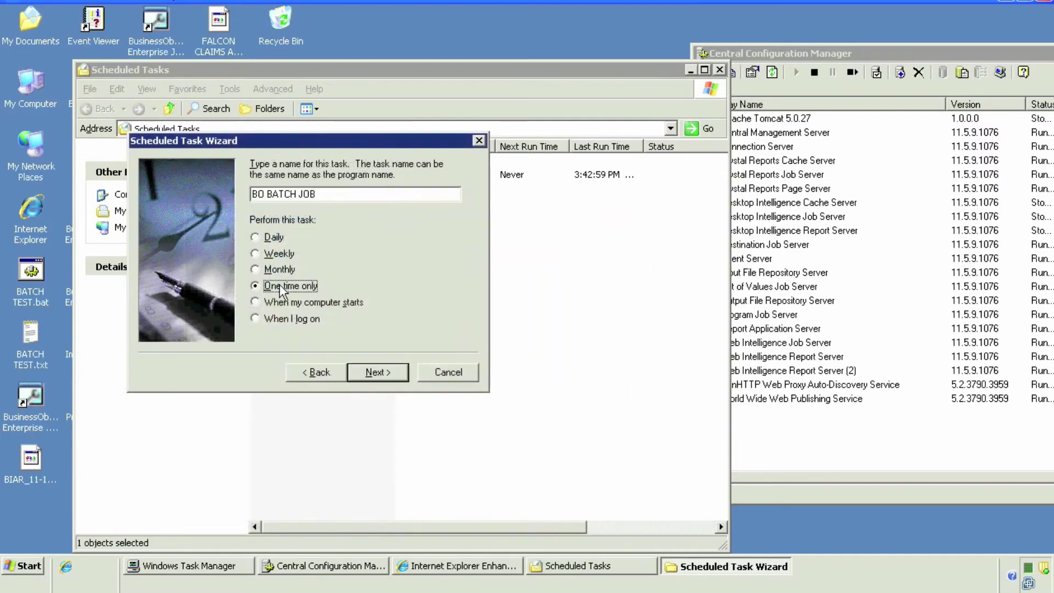
pyautogui.click(371, 373)
# Check the current system time with the time command in a command prompt, then close it.
pyautogui.click(30, 565)
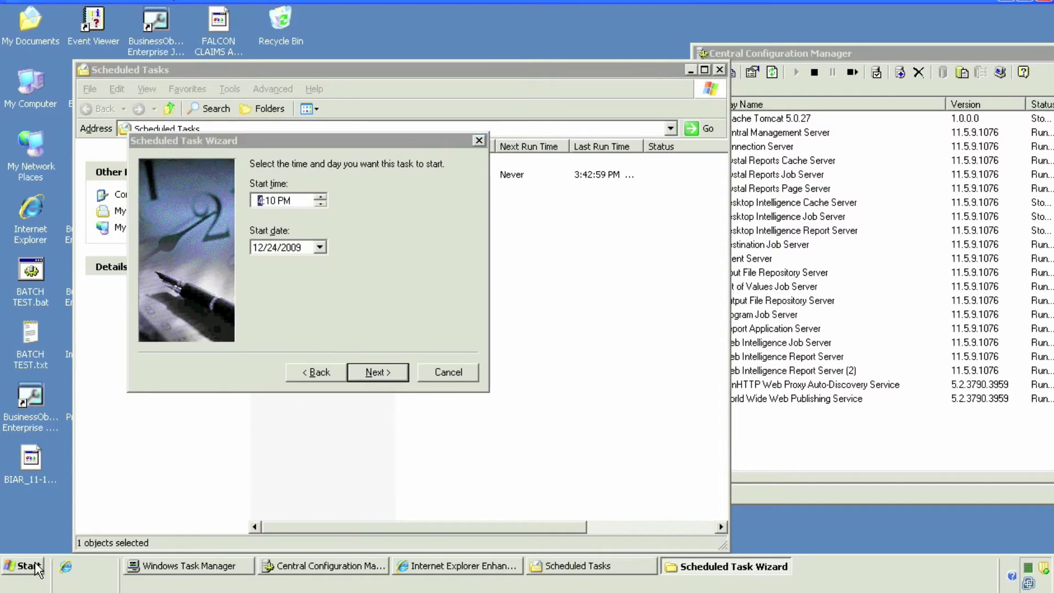
pyautogui.click(225, 372)
pyautogui.press('Return')
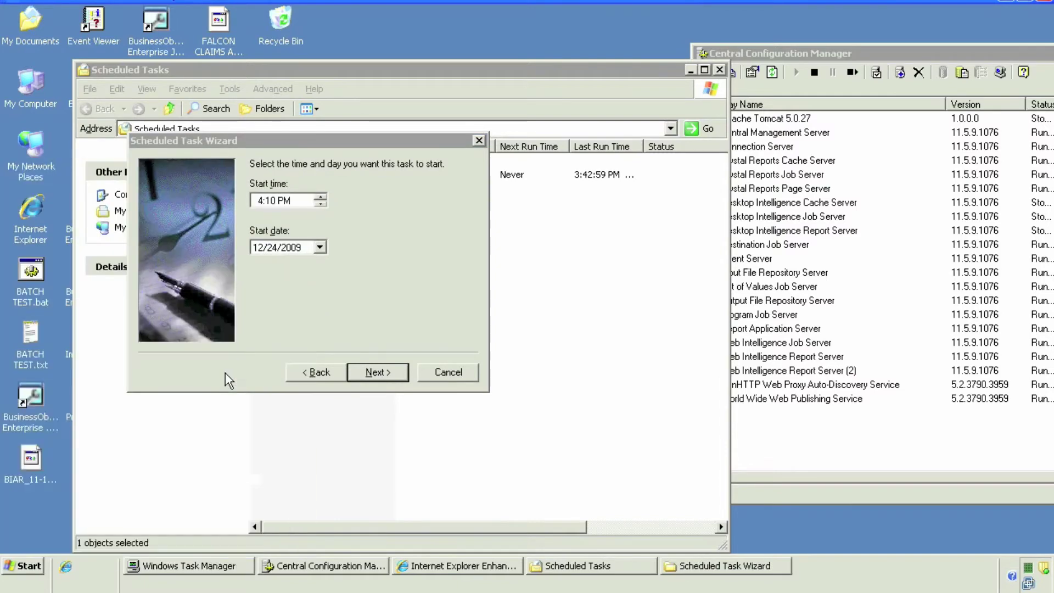
pyautogui.write('time')
pyautogui.press('Return')
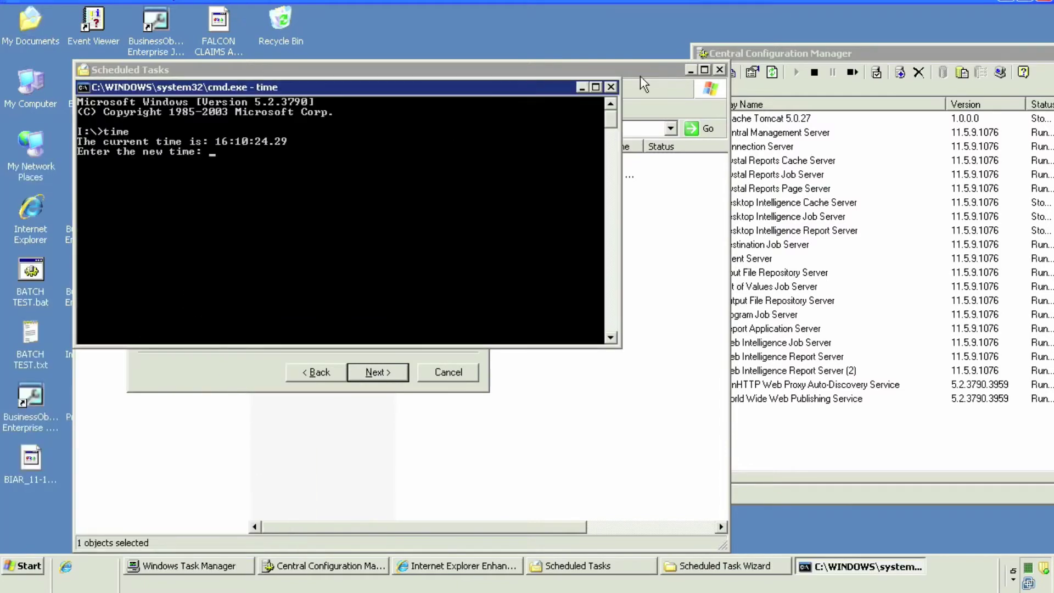
pyautogui.click(611, 87)
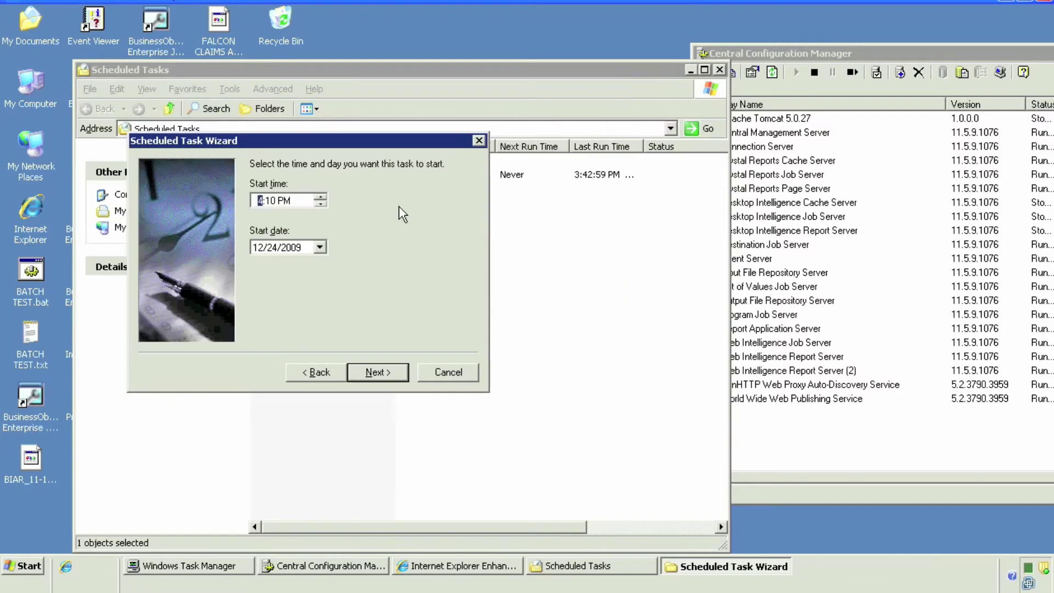
# Set the task's start time to 4:11 PM and finish the wizard.
pyautogui.click(269, 201)
pyautogui.click(321, 197)
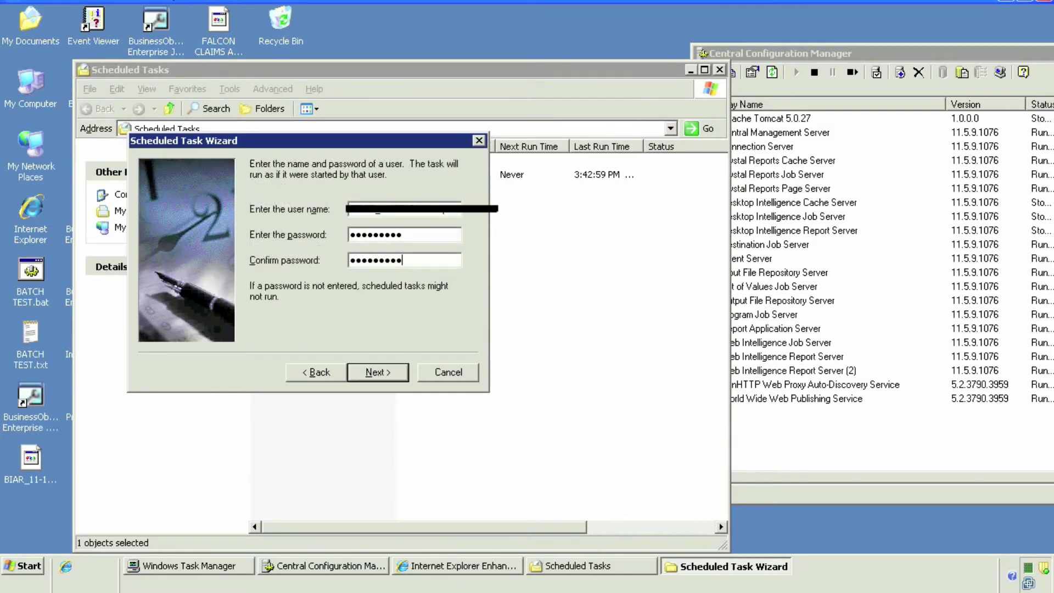
pyautogui.click(354, 373)
pyautogui.click(365, 371)
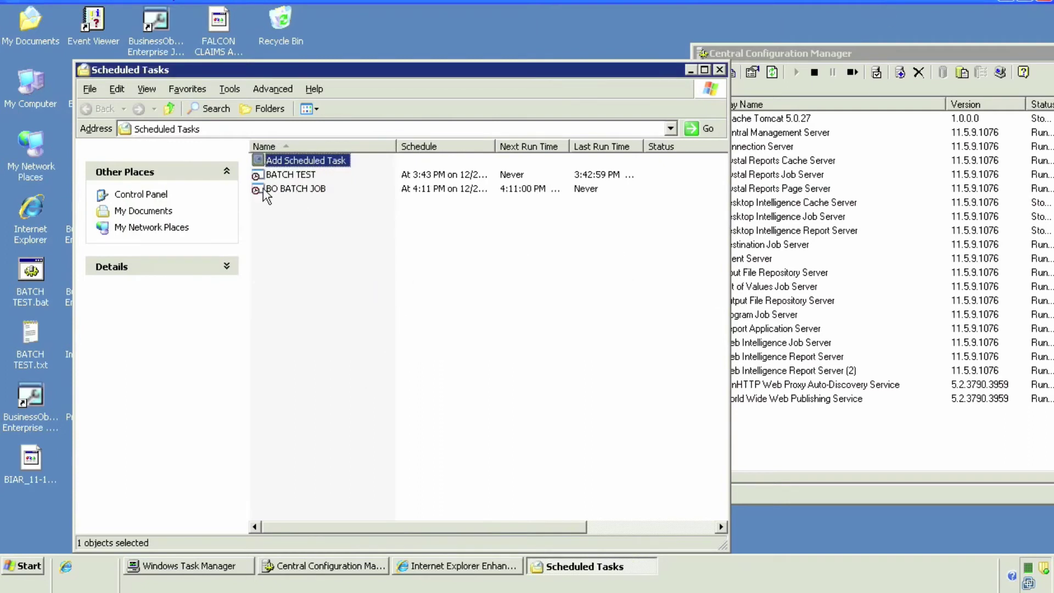
# Let the BO BATCH JOB task run, then close the BO BATCH JOB.txt Notepad window it opened.
pyautogui.click(294, 188)
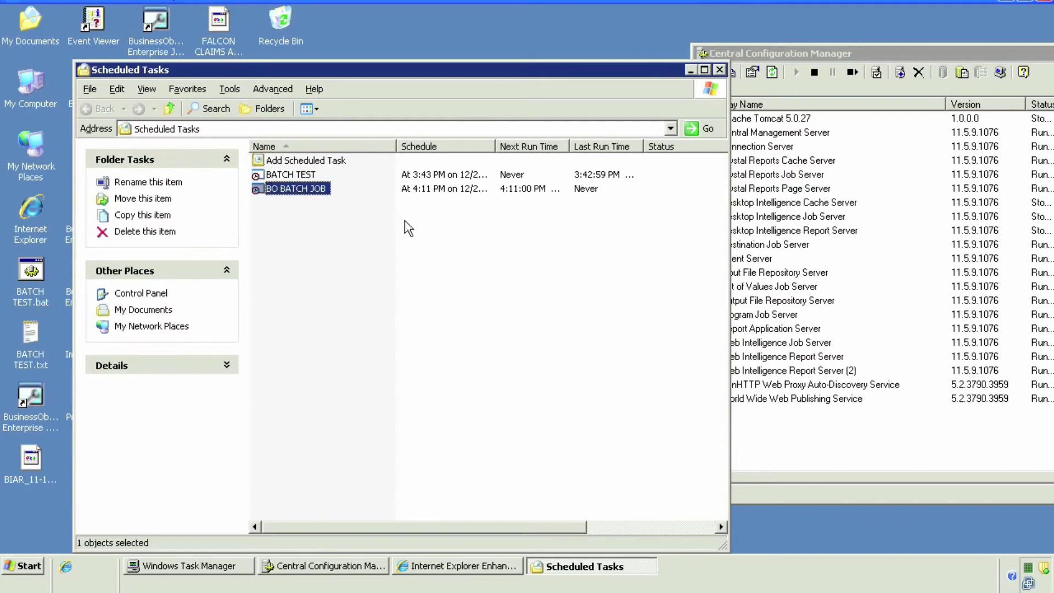
pyautogui.click(417, 189)
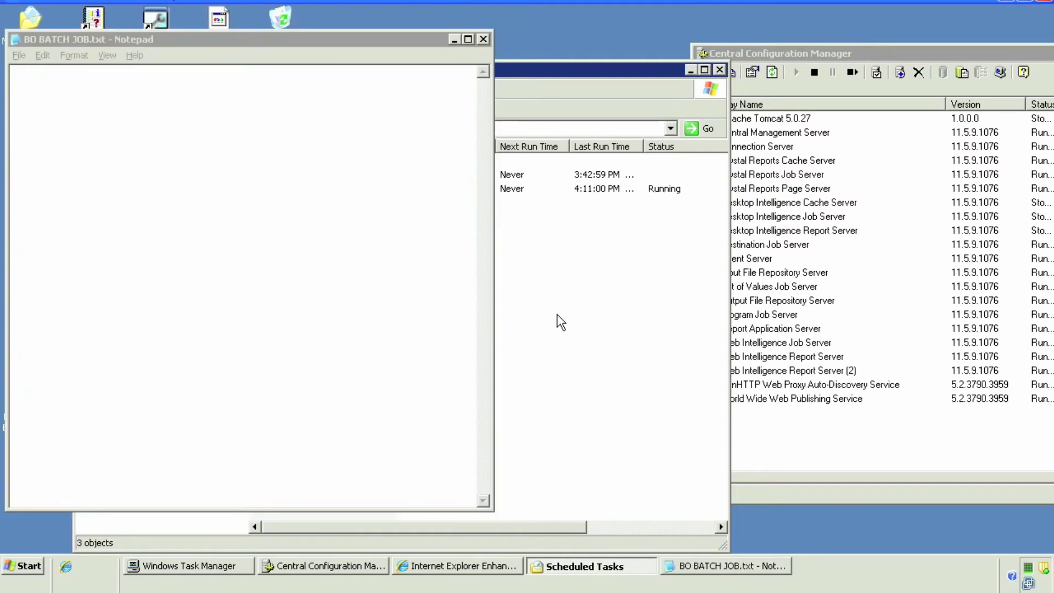
pyautogui.click(483, 39)
pyautogui.rightClick(310, 187)
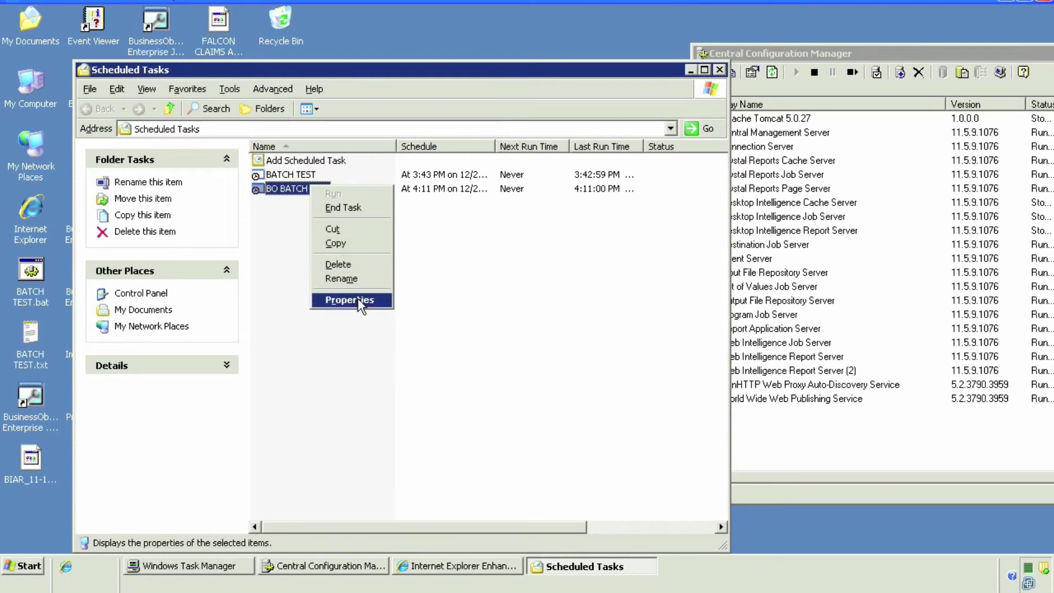
# Change the task's program to Desktop\BO BATCH JOB.BAT, apply, and enter the account password twice.
pyautogui.click(351, 298)
pyautogui.click(360, 228)
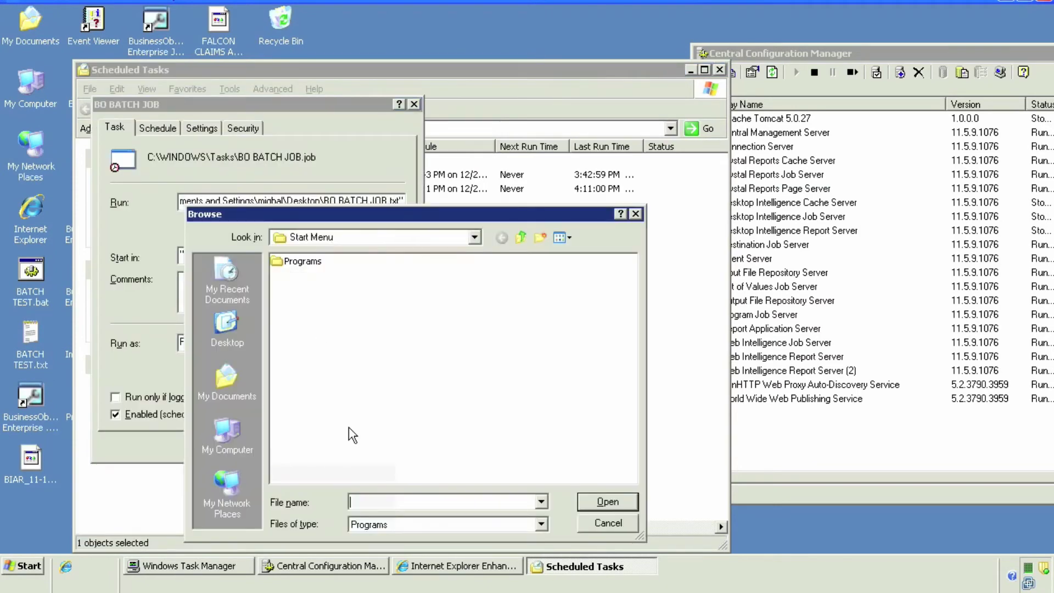
pyautogui.click(247, 337)
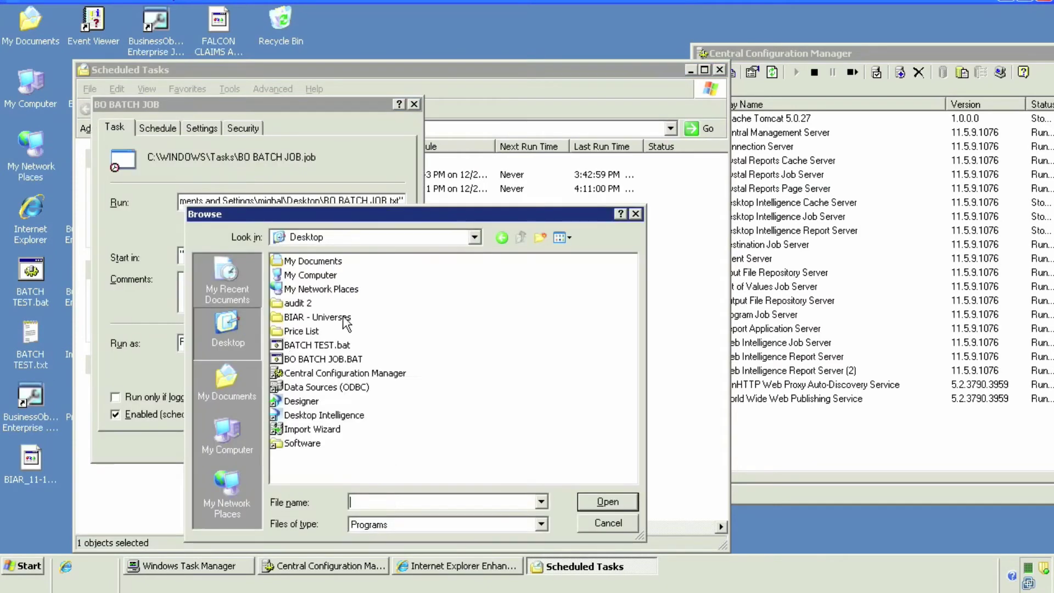
pyautogui.click(329, 360)
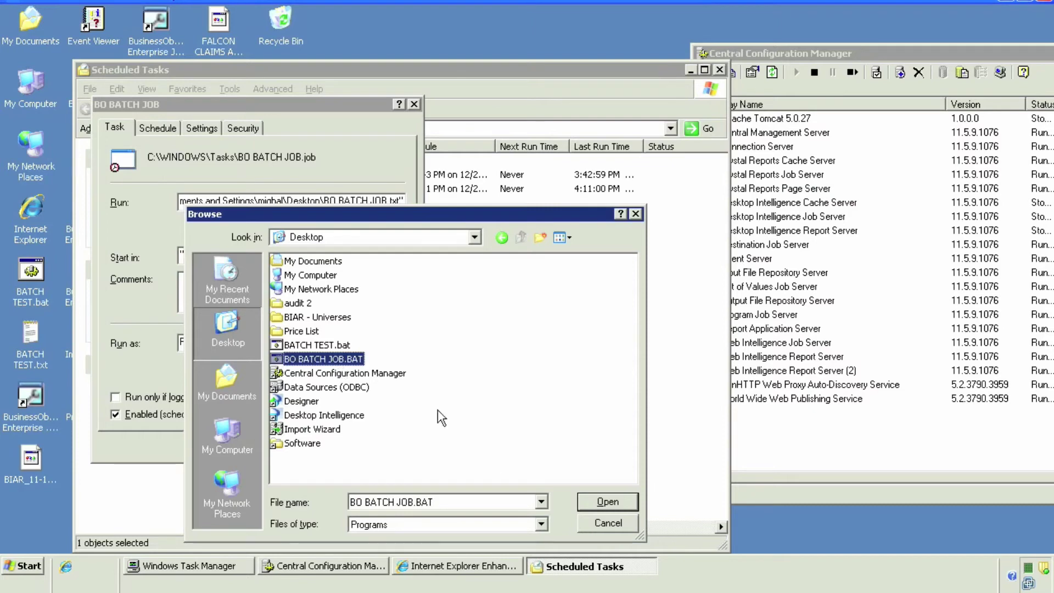
pyautogui.click(589, 503)
pyautogui.click(386, 445)
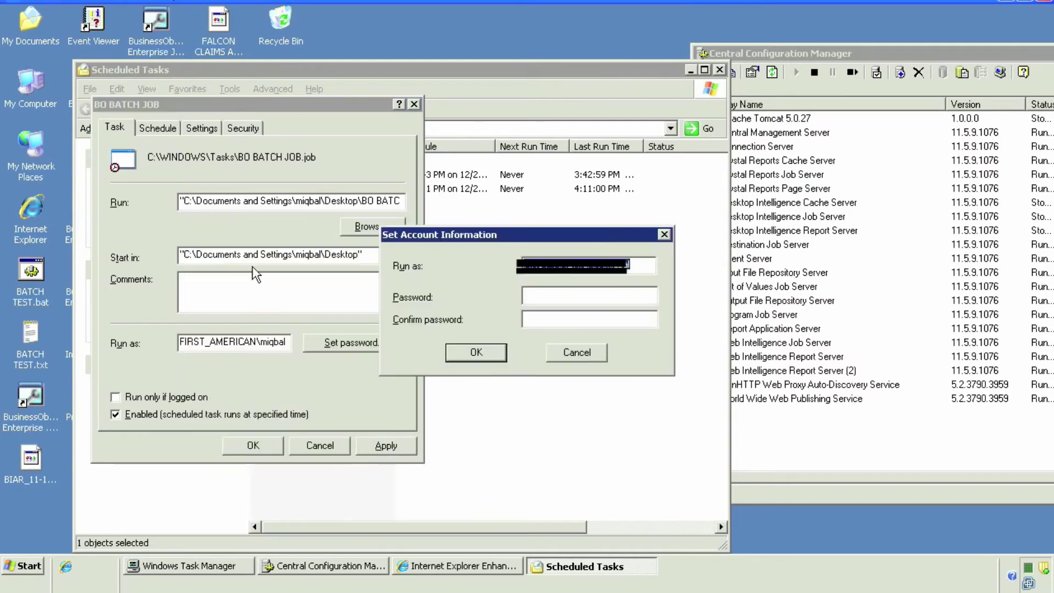
pyautogui.click(578, 294)
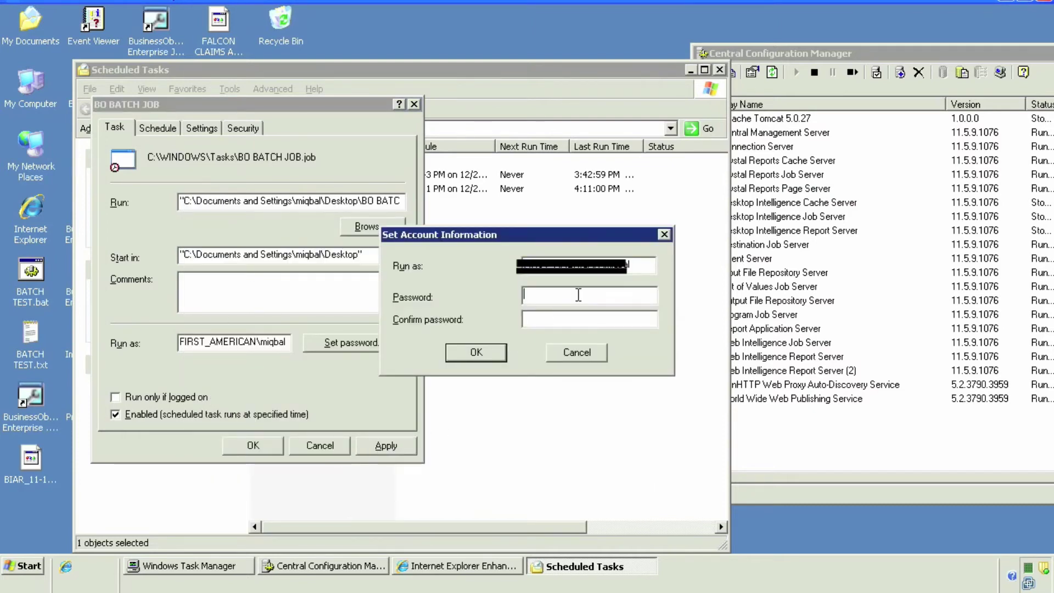
pyautogui.write('**********')
pyautogui.press('Tab')
pyautogui.write('**********')
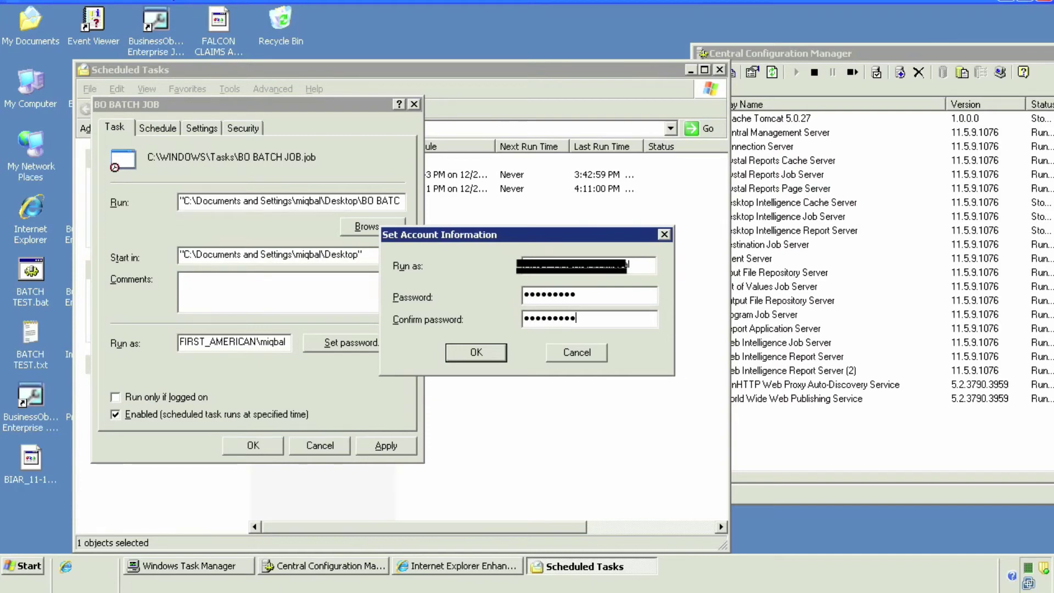
# Reschedule the task's start time to 4:12 PM and save its properties.
pyautogui.click(145, 131)
pyautogui.click(232, 238)
pyautogui.click(285, 234)
pyautogui.click(388, 443)
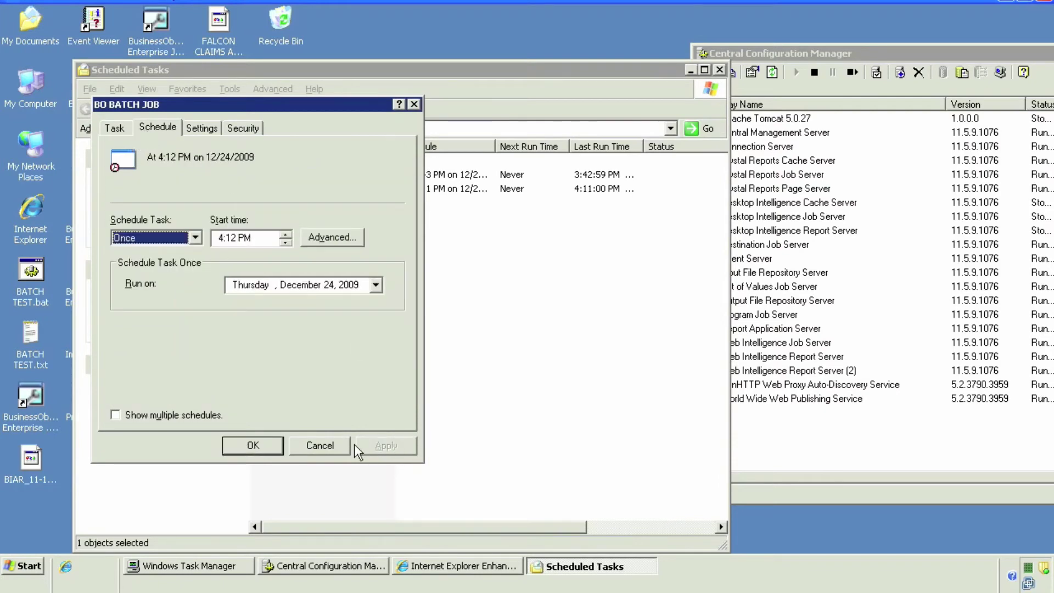
pyautogui.click(253, 445)
pyautogui.click(357, 329)
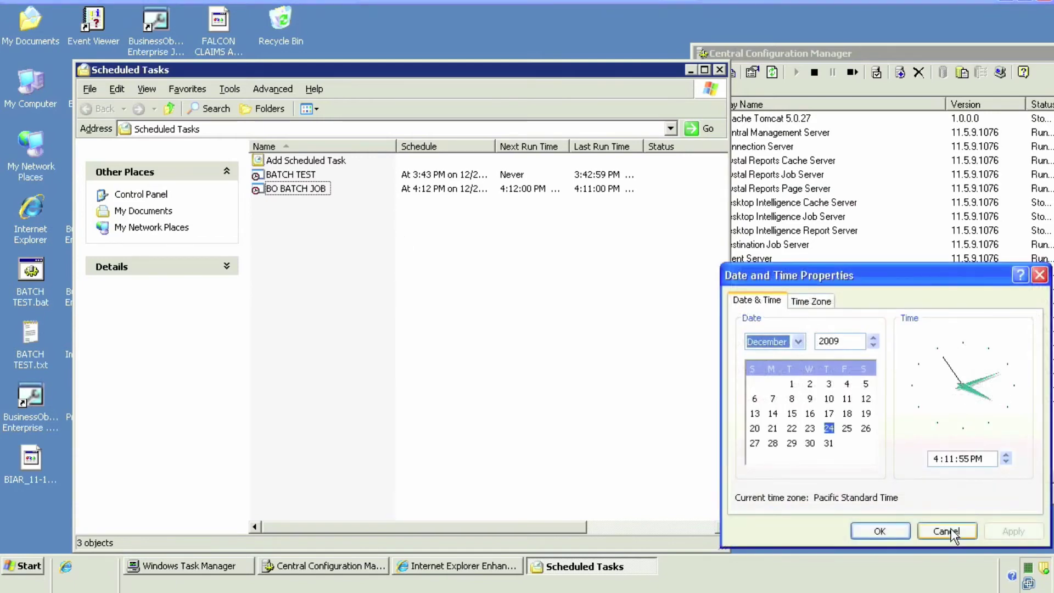
# Close the Date and Time Properties unchanged after checking the clock.
pyautogui.click(951, 531)
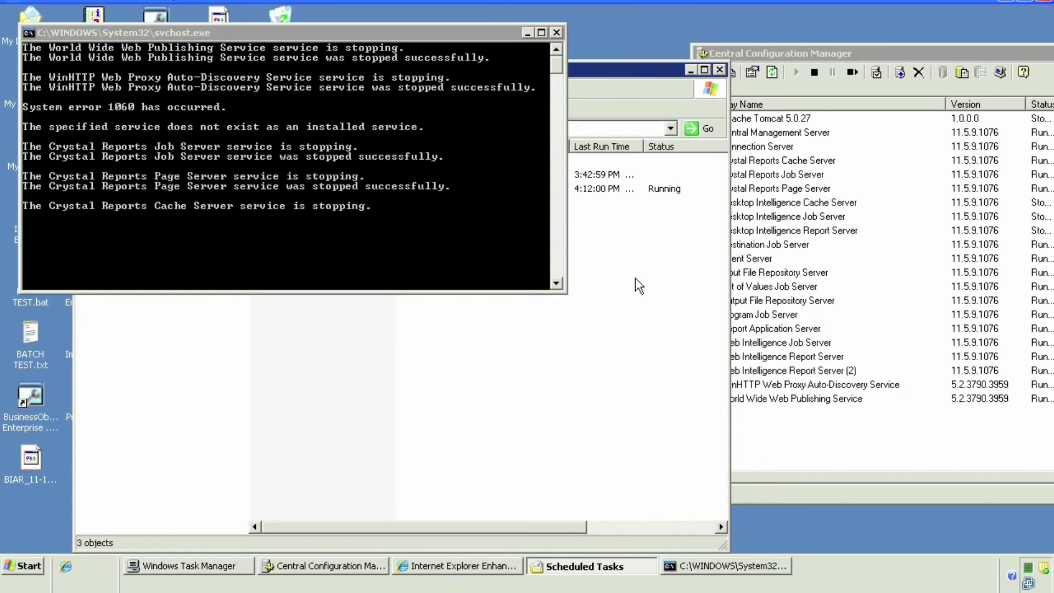
# Check service statuses in Central Configuration Manager and mark the 'sleep.exe' not-recognized error in the console.
pyautogui.hotkey('alt', 'Tab')
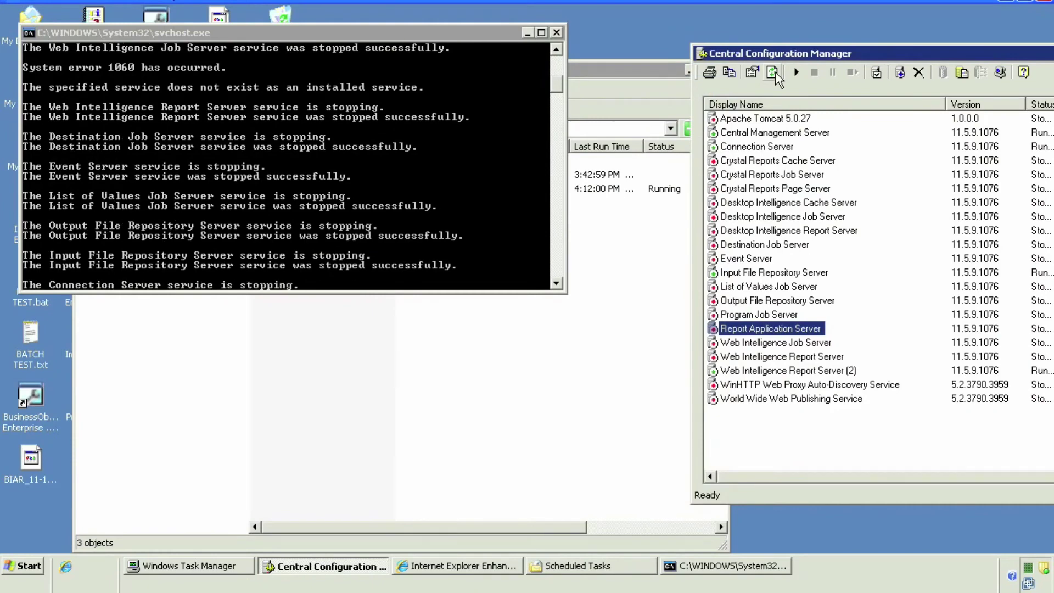
pyautogui.moveTo(24, 265); pyautogui.dragTo(58, 265)
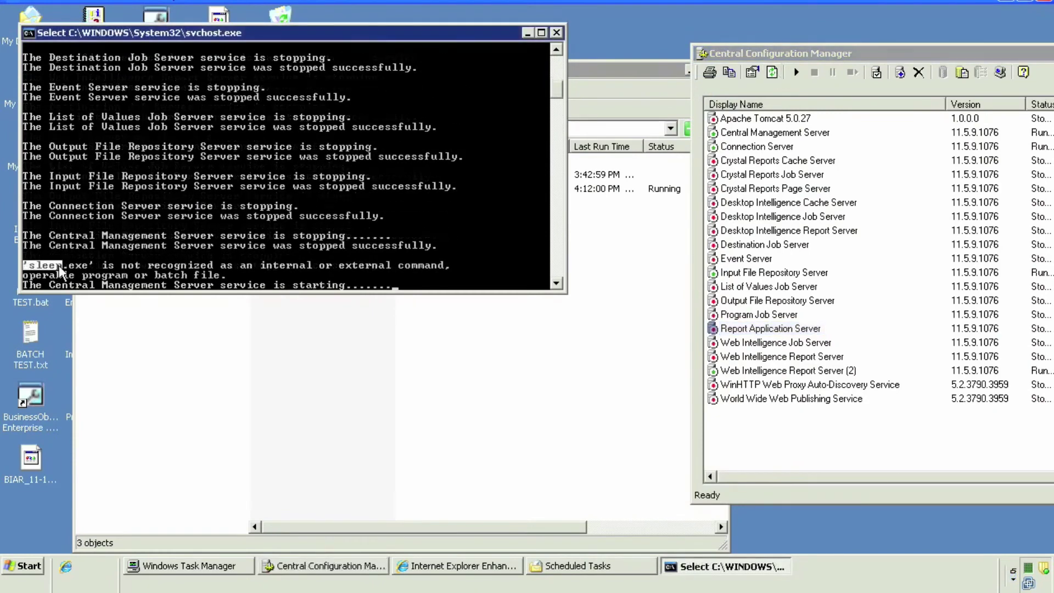
pyautogui.rightClick(93, 262)
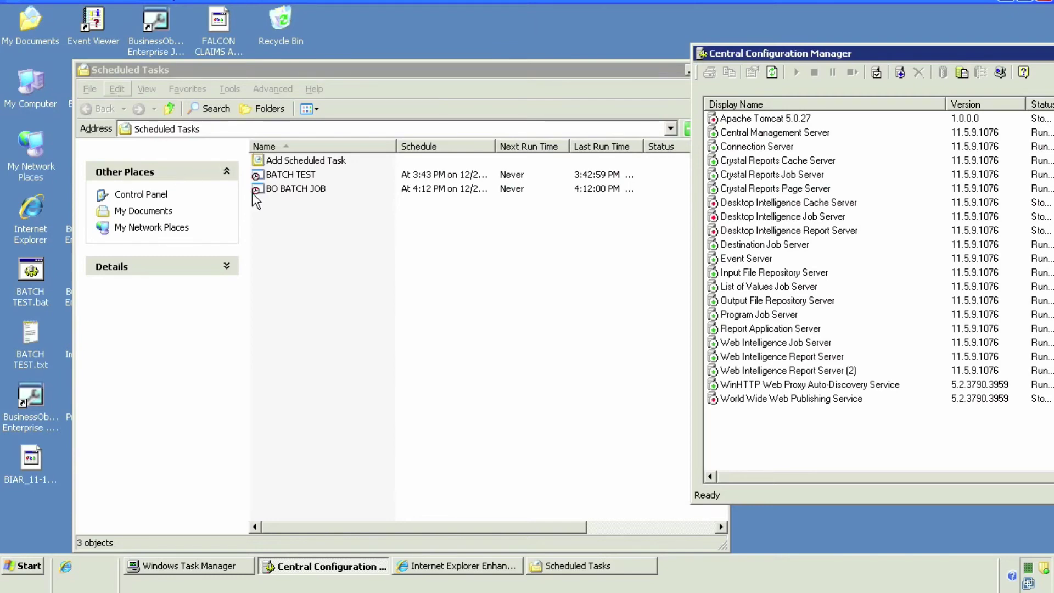
# Open bob_restart_svc.log from C:\restart_service\logs and widen Notepad to read the 04:12 PM restart entry.
pyautogui.click(290, 188)
pyautogui.doubleClick(34, 87)
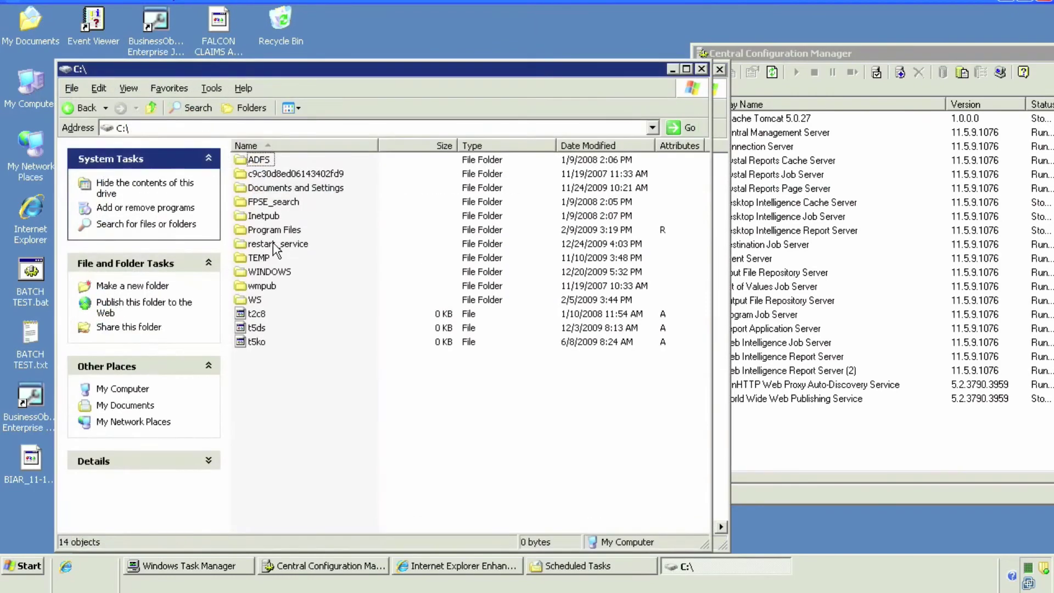
pyautogui.doubleClick(272, 242)
pyautogui.doubleClick(255, 159)
pyautogui.doubleClick(269, 159)
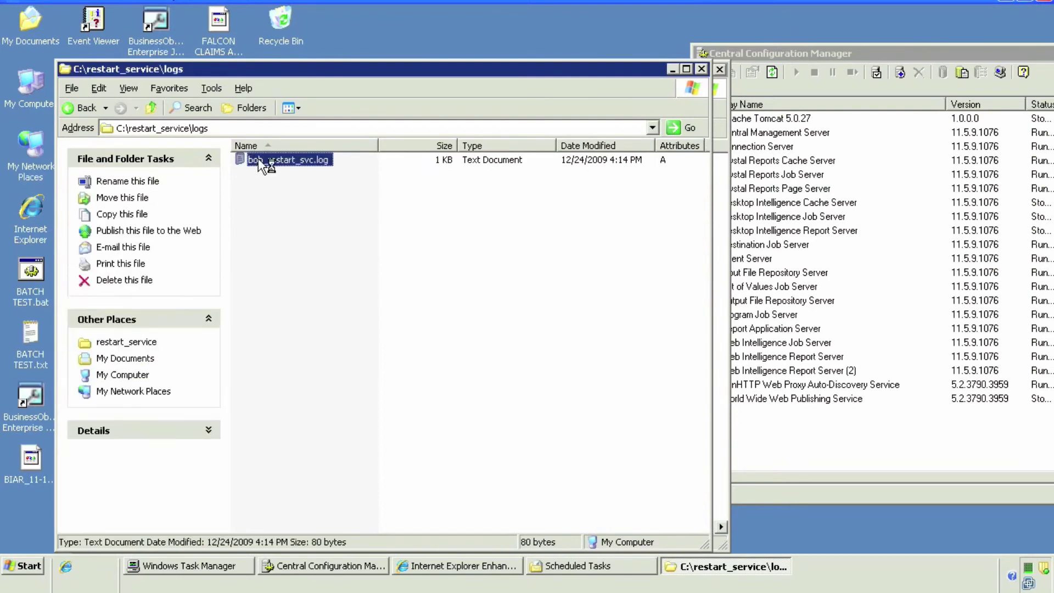
pyautogui.moveTo(541, 192); pyautogui.dragTo(842, 200)
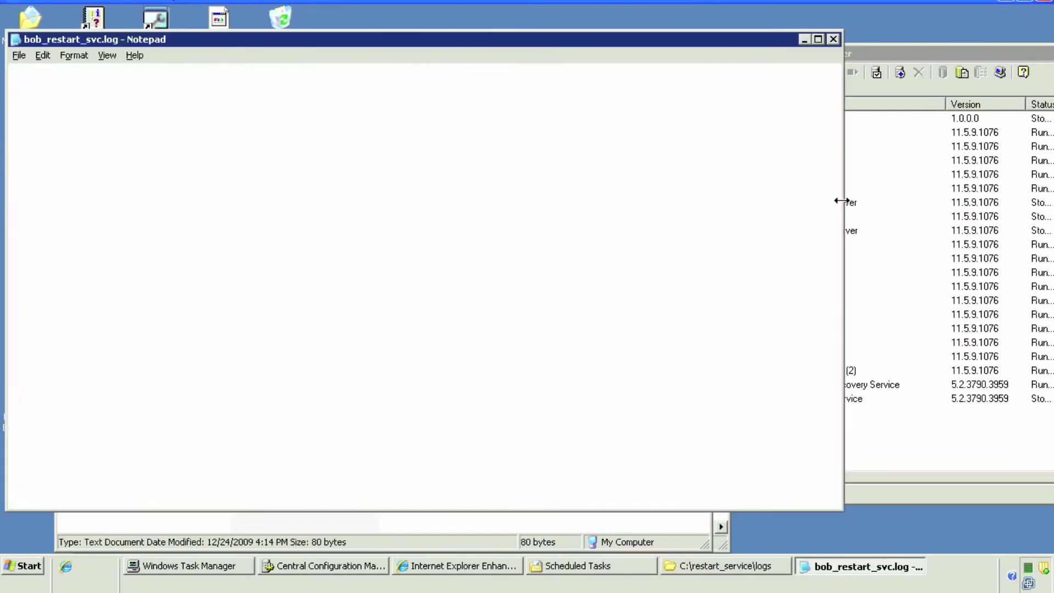
pyautogui.click(562, 97)
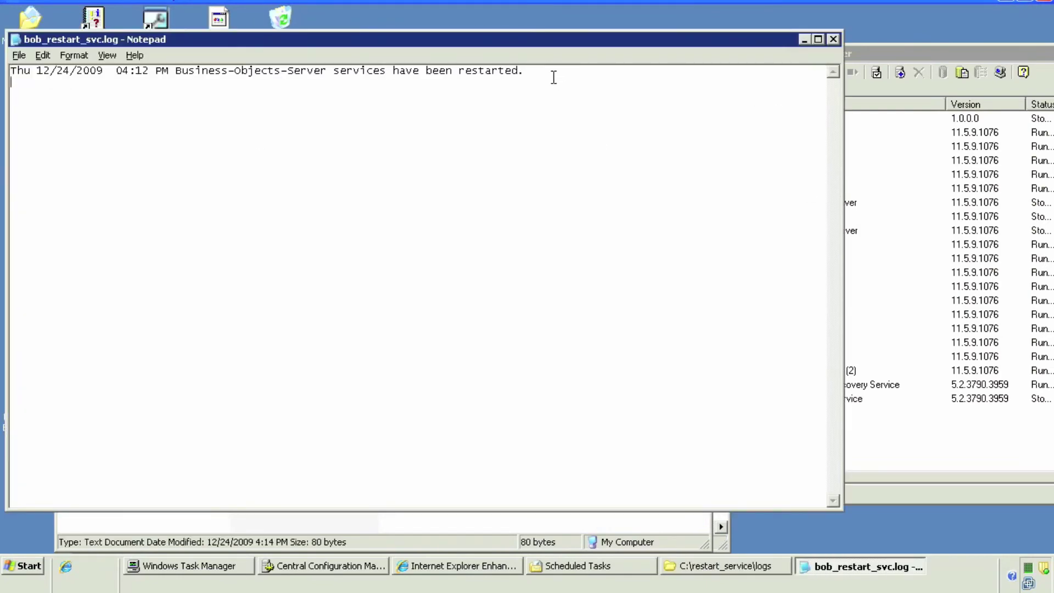
pyautogui.moveTo(553, 77); pyautogui.dragTo(10, 72)
pyautogui.click(308, 94)
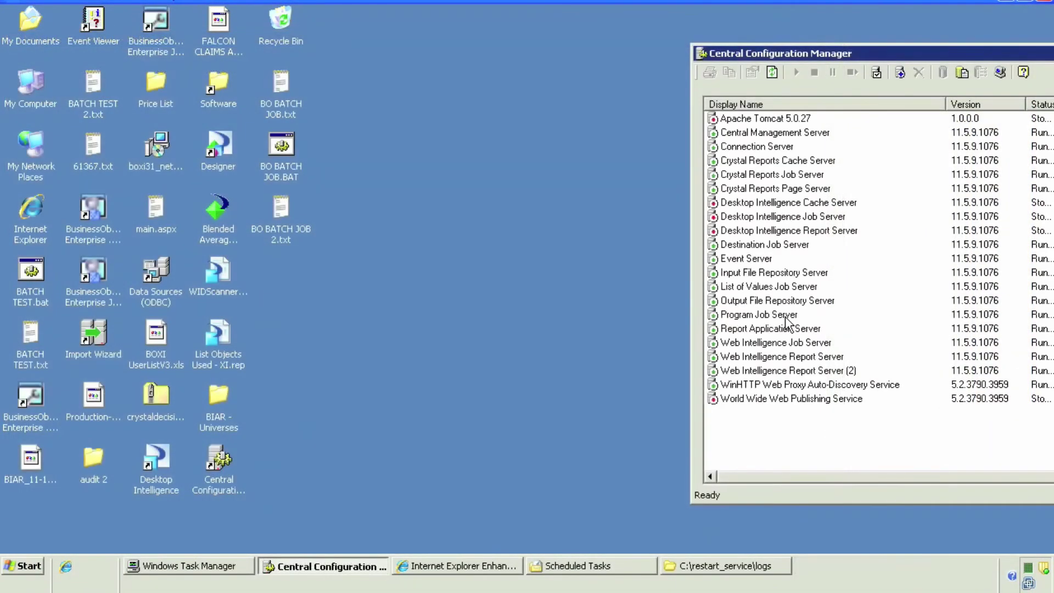
# Open BO BATCH JOB.BAT in Notepad for editing.
pyautogui.rightClick(281, 164)
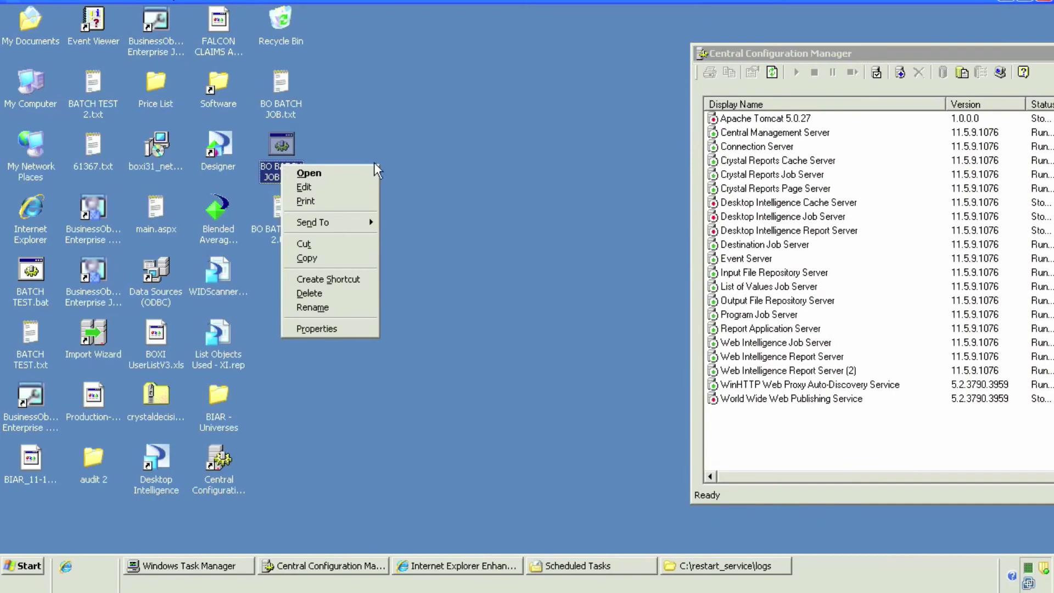
pyautogui.click(311, 147)
pyautogui.rightClick(296, 147)
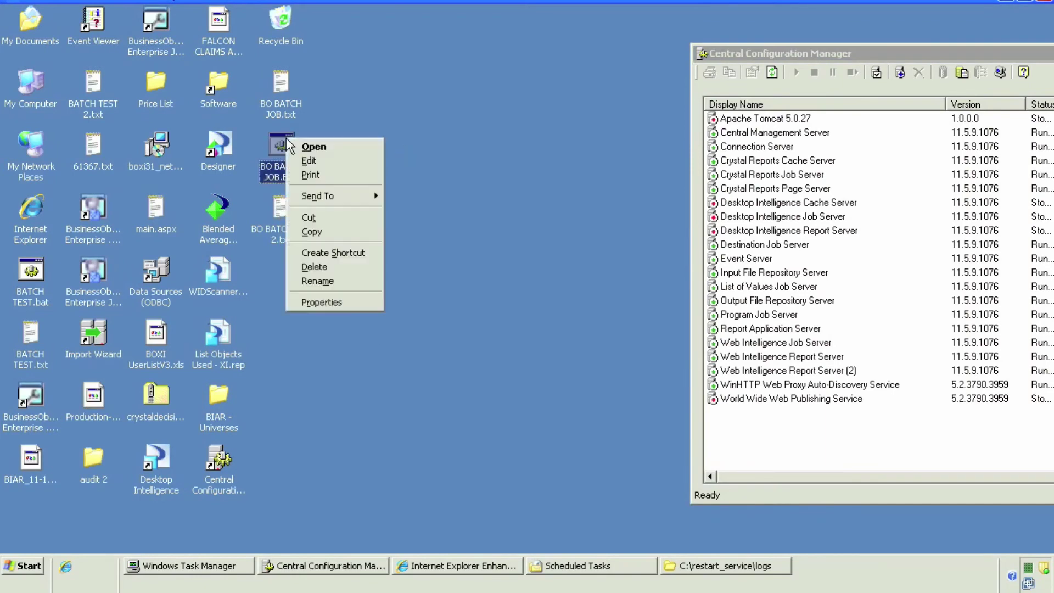
pyautogui.click(325, 160)
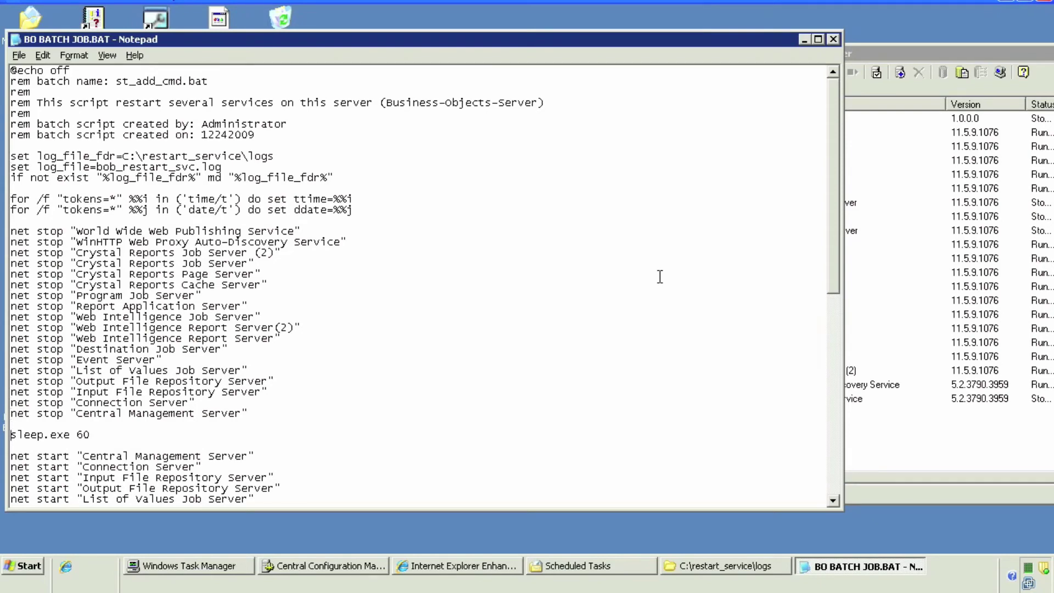
# Delete both sleep.exe 60 lines from the batch script.
pyautogui.hotkey('shift', 'End')
pyautogui.press('Delete')
pyautogui.scroll(-8, 660, 276)
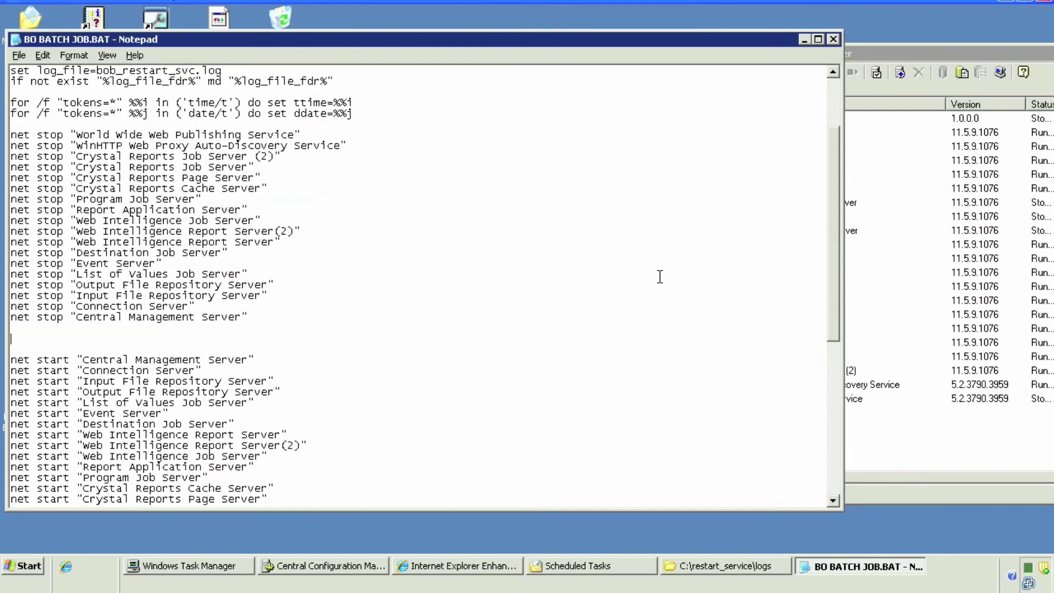
pyautogui.scroll(-5, 258, 365)
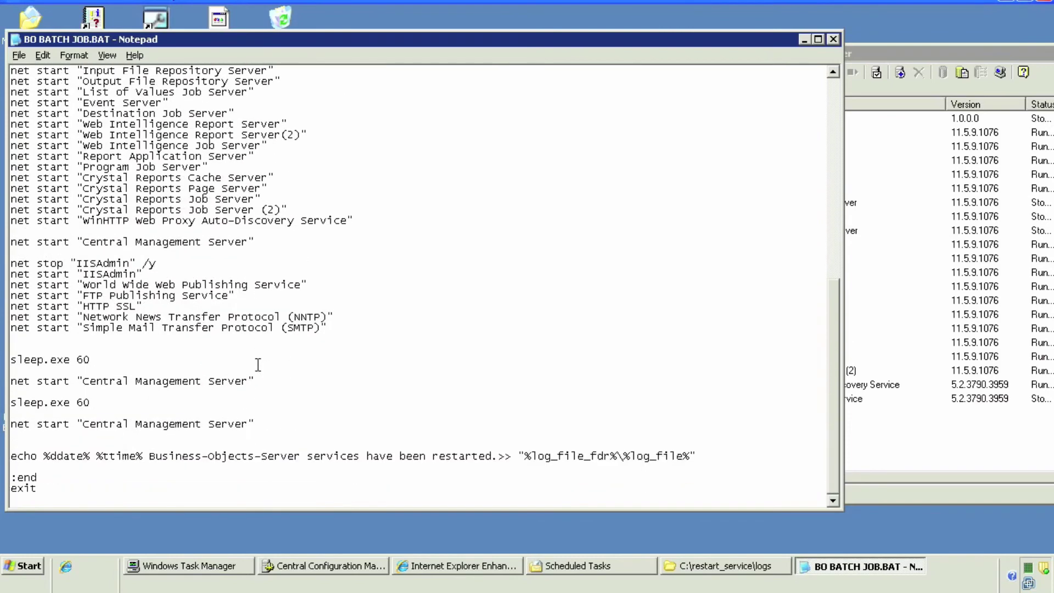
pyautogui.click(151, 360)
pyautogui.hotkey('shift', 'Home')
pyautogui.press('Delete')
pyautogui.hotkey('shift', 'End')
pyautogui.press('Delete')
pyautogui.scroll(5, 153, 363)
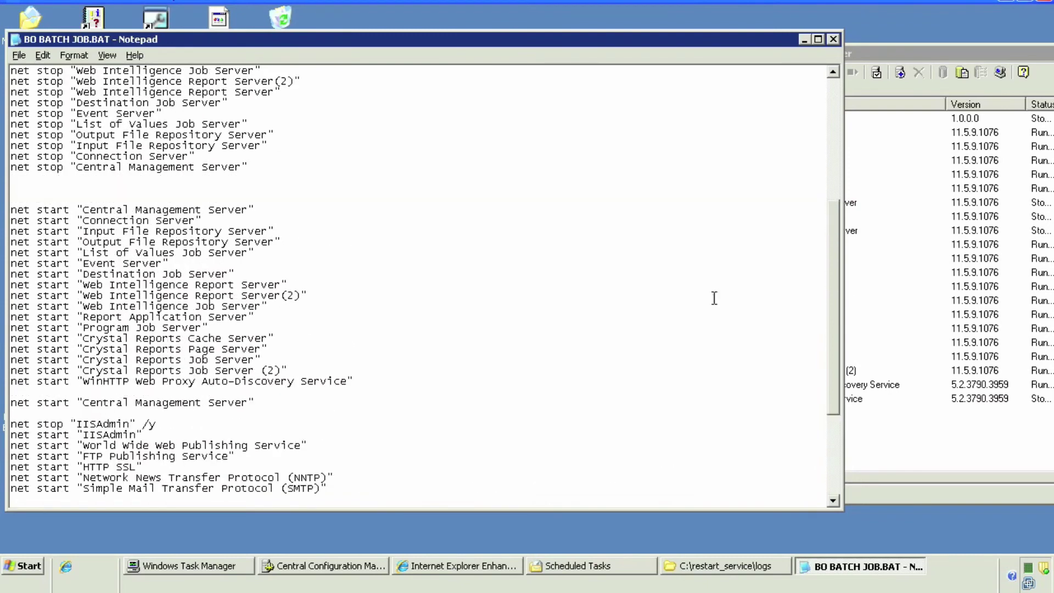
# Save the script to the Desktop as BO BATCH JOB Without Sleep.exe.BAT.
pyautogui.click(878, 373)
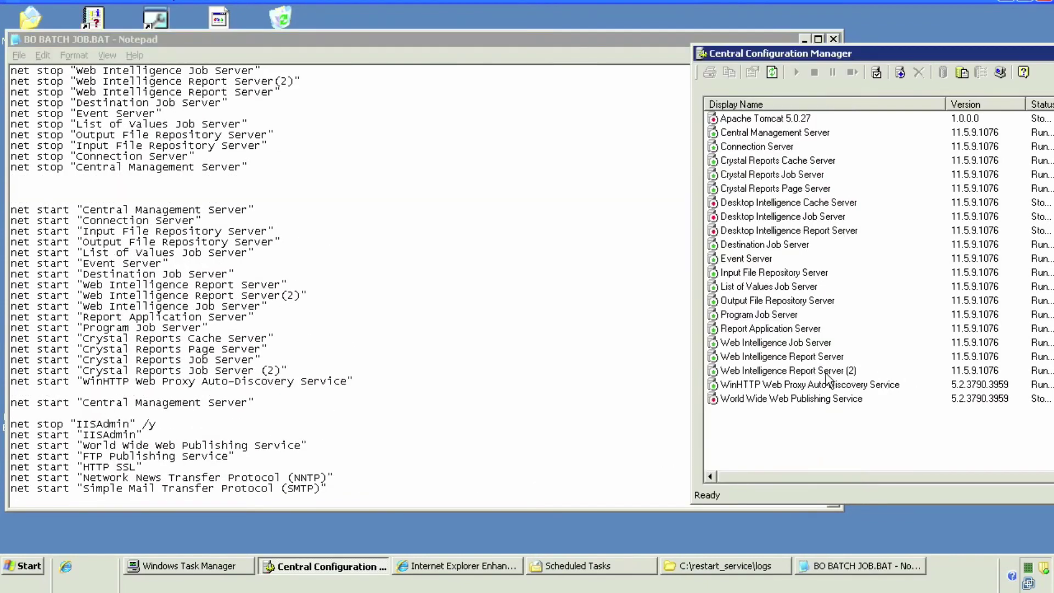
pyautogui.click(578, 367)
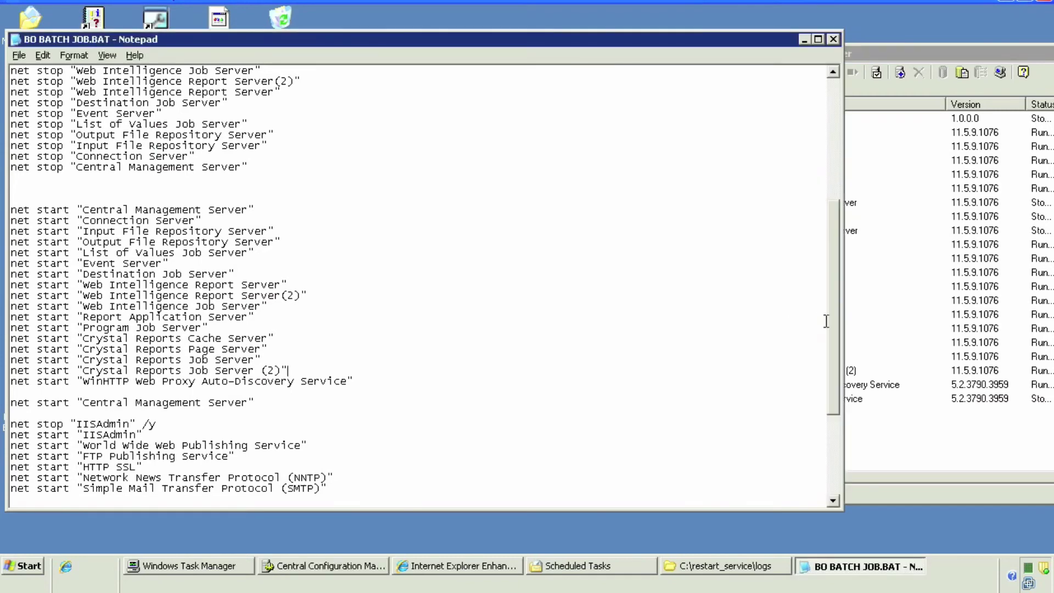
pyautogui.moveTo(830, 324); pyautogui.dragTo(838, 141)
pyautogui.click(19, 55)
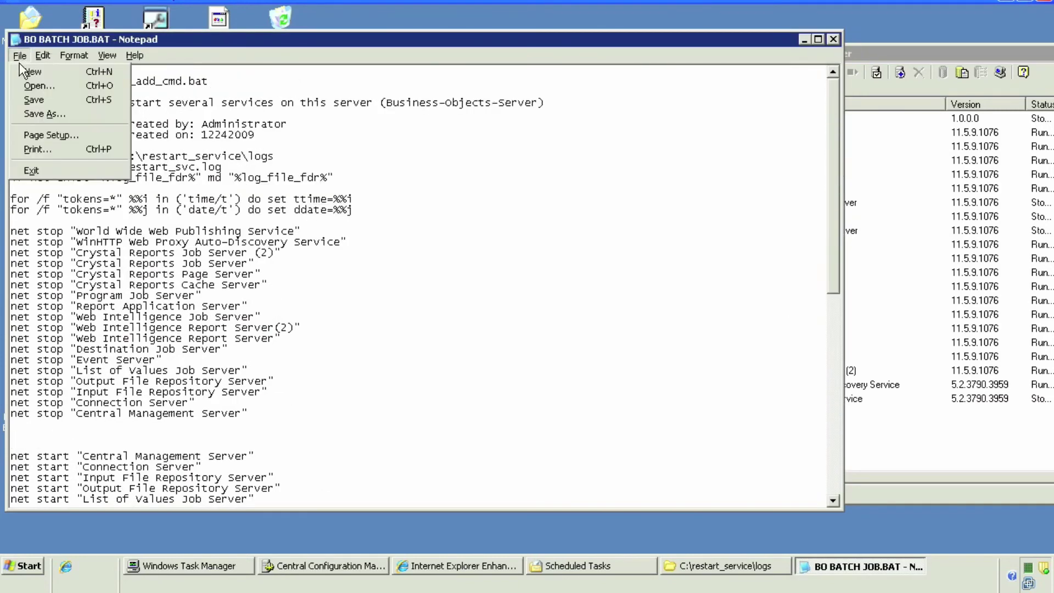
pyautogui.click(35, 110)
pyautogui.click(326, 359)
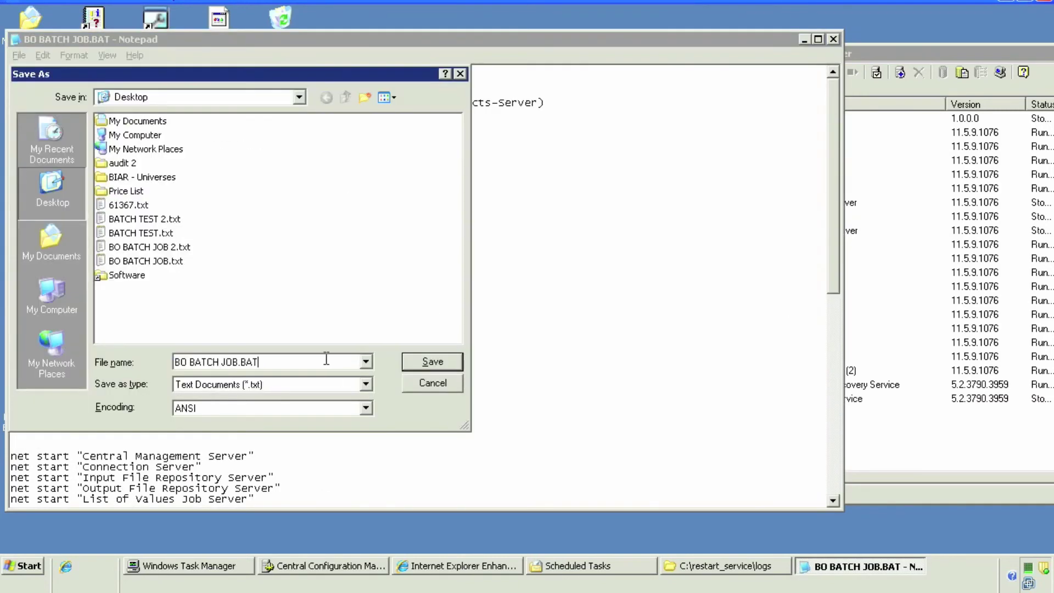
pyautogui.press('Left')
pyautogui.press('BackSpace')
pyautogui.hotkey('shift', 'End')
pyautogui.write('Without Sleep.exe.BAT')
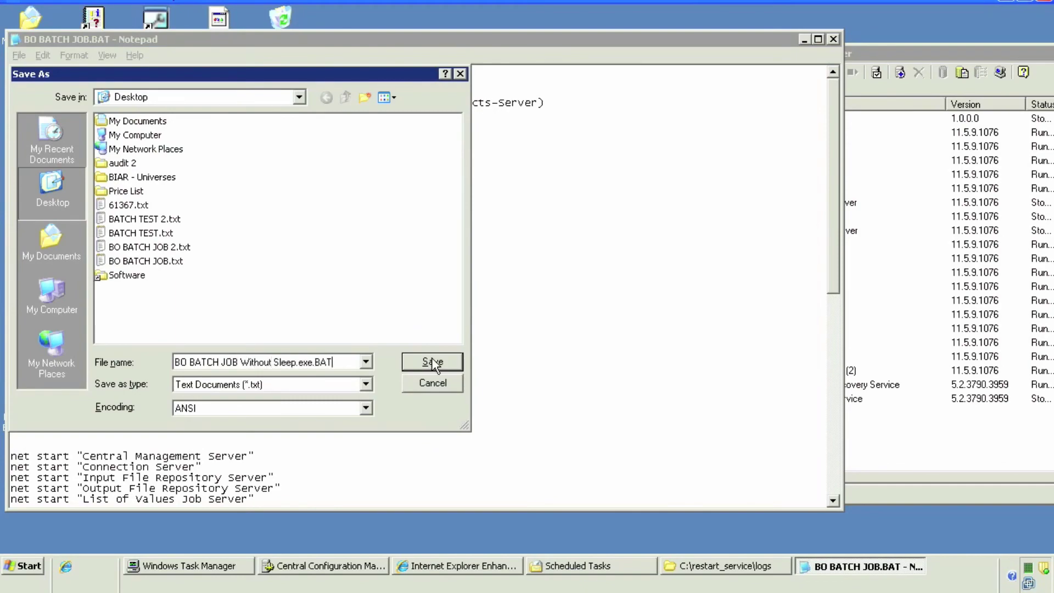
pyautogui.click(431, 362)
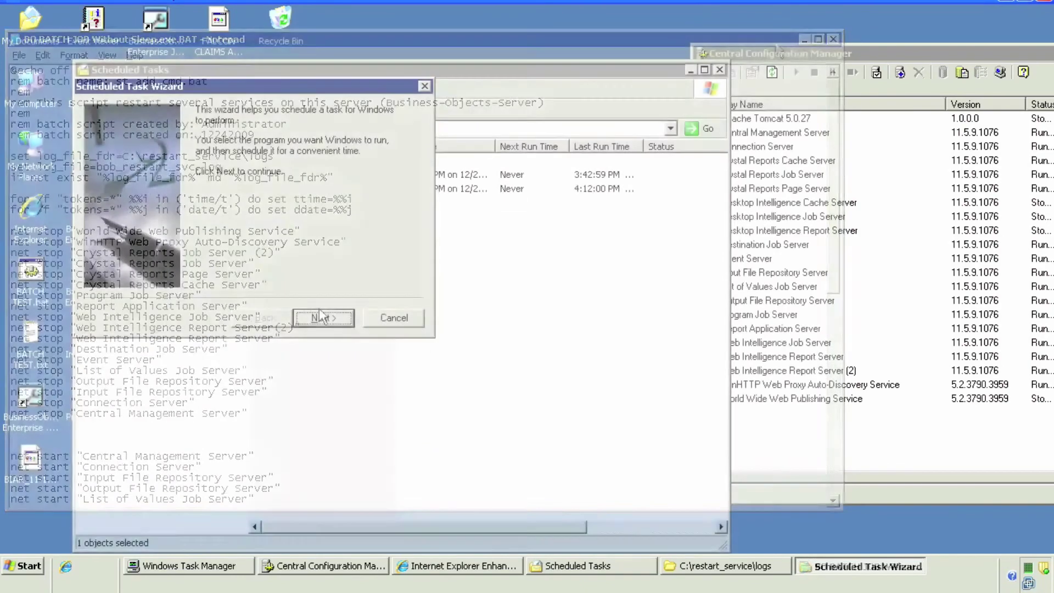
pyautogui.click(323, 318)
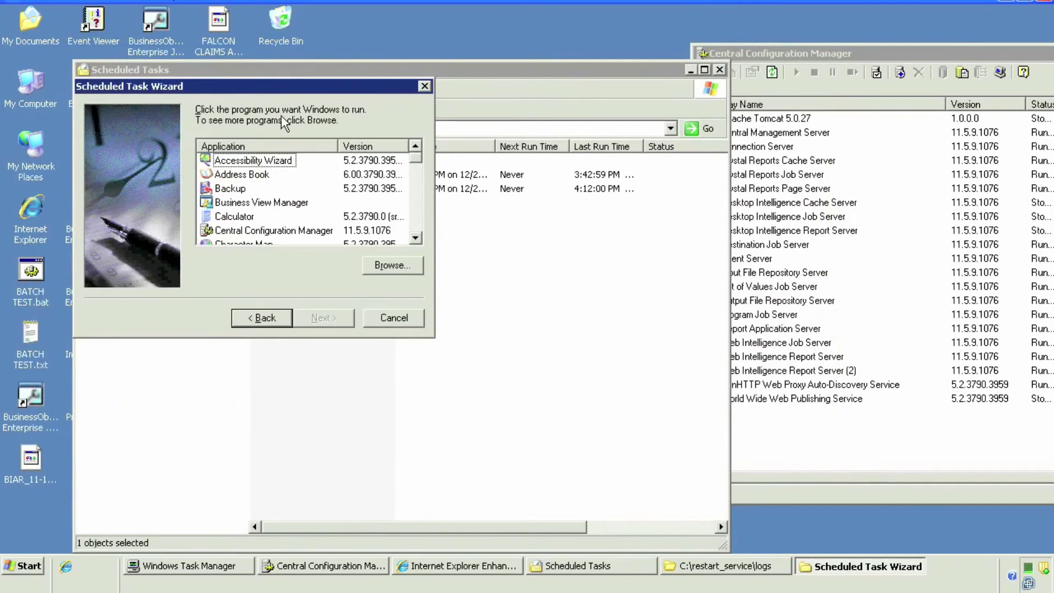
# Pick BO BATCH JOB Without Sleep.exe.BAT in the wizard, finish, and refresh the task list.
pyautogui.moveTo(283, 88); pyautogui.dragTo(453, 168)
pyautogui.click(561, 347)
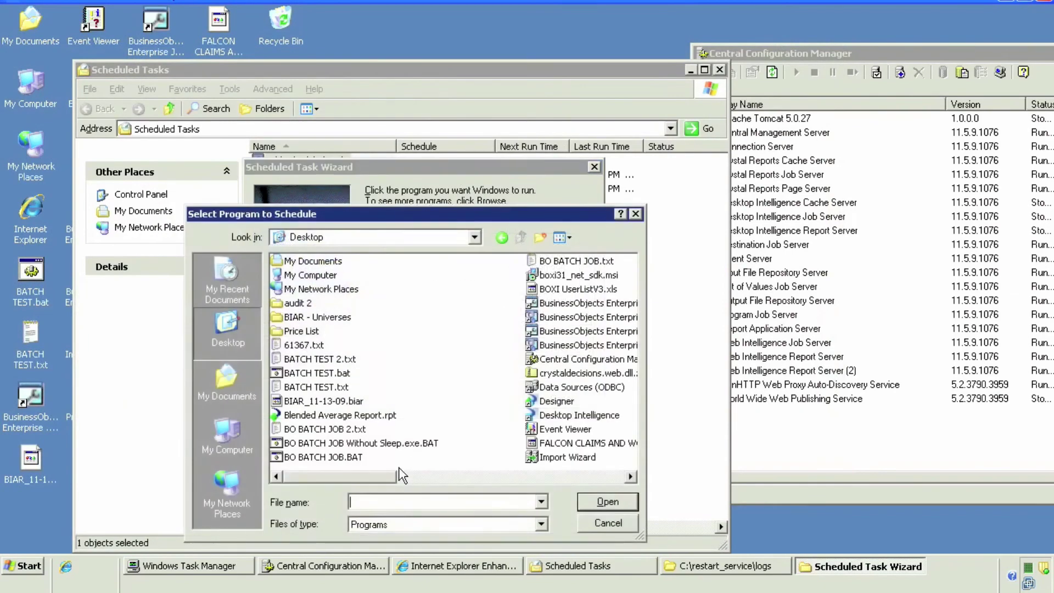
pyautogui.click(384, 442)
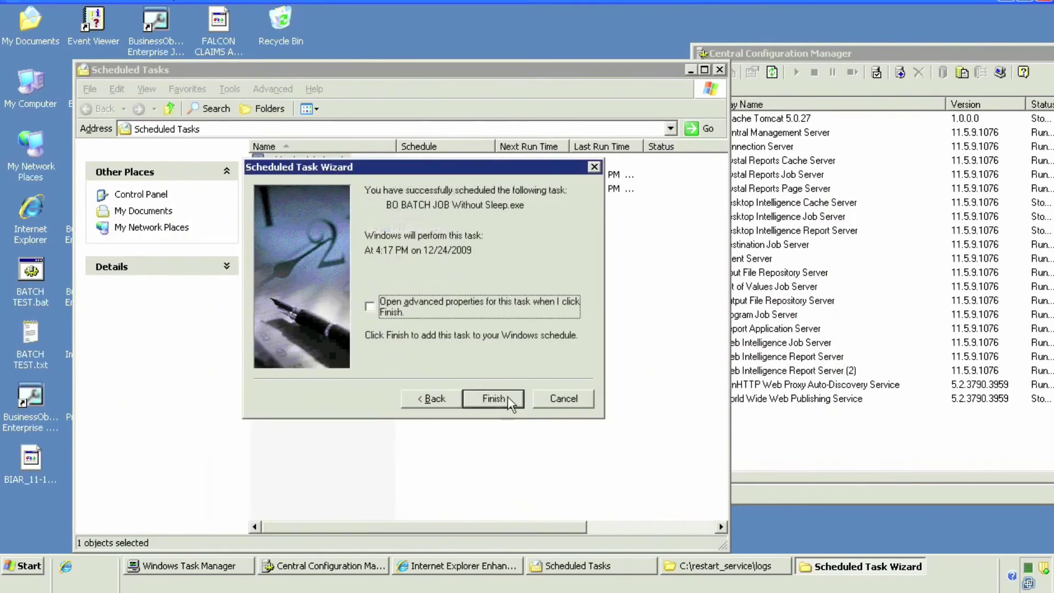
pyautogui.click(493, 399)
pyautogui.rightClick(343, 260)
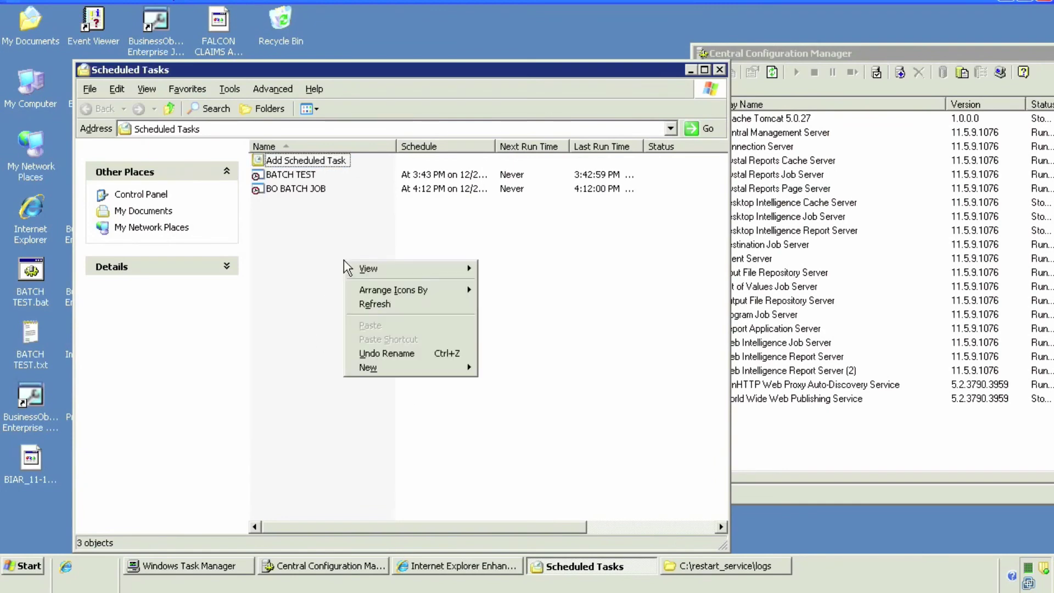
pyautogui.click(387, 303)
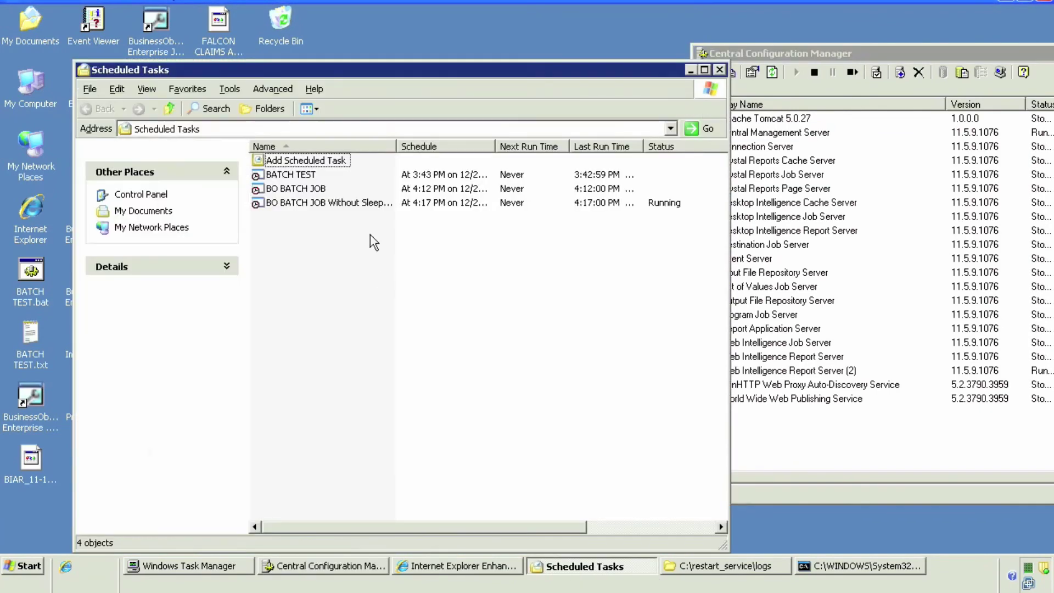
# Open the new task's properties and change its schedule to Daily.
pyautogui.rightClick(348, 204)
pyautogui.click(402, 318)
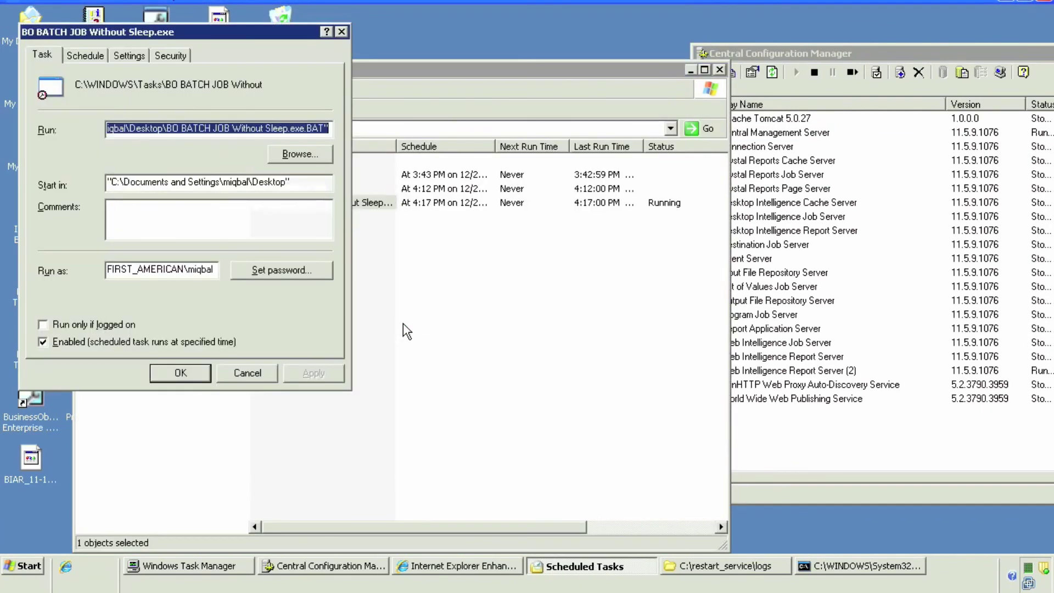
pyautogui.click(86, 54)
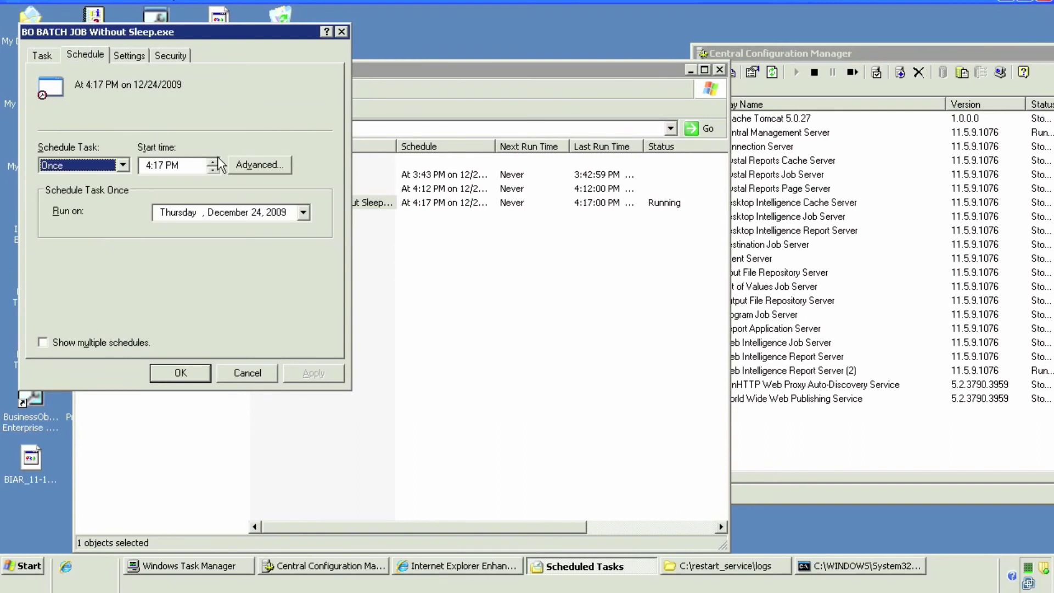
pyautogui.click(113, 165)
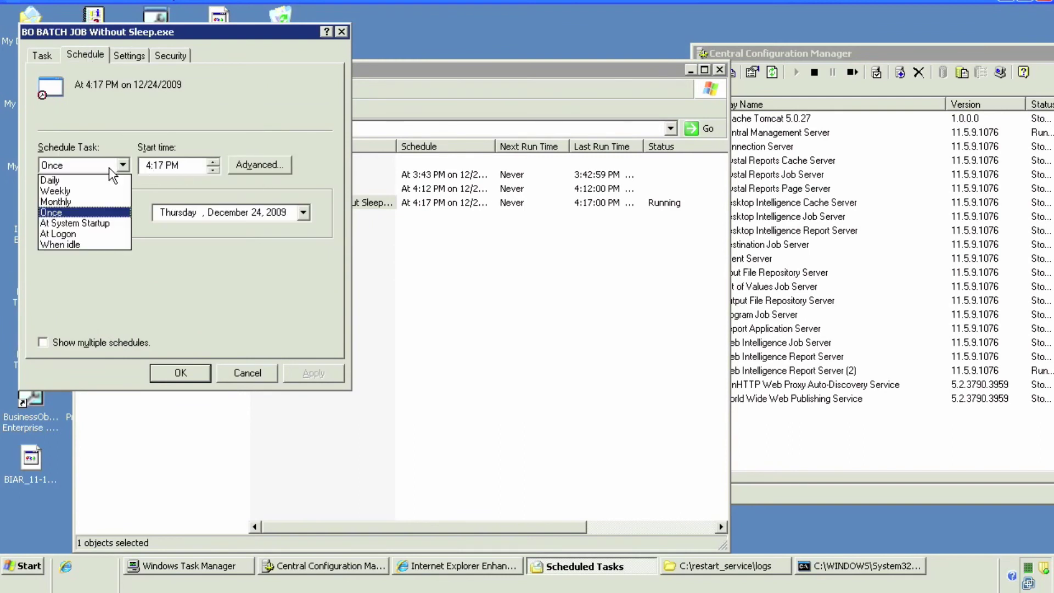
pyautogui.click(100, 179)
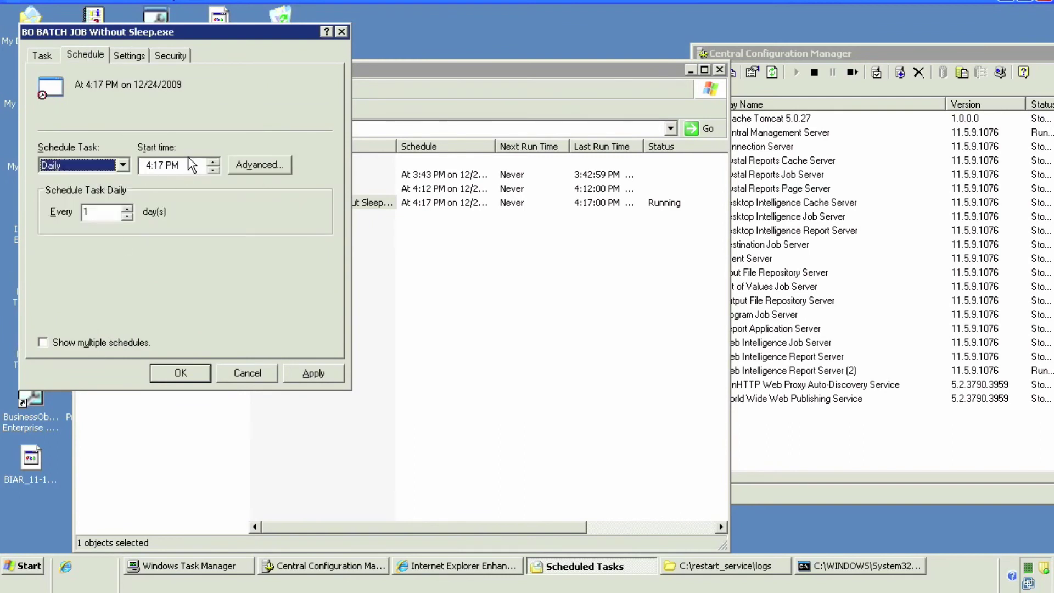
# In the advanced schedule options, set the start date to January 1, 2010.
pyautogui.click(262, 167)
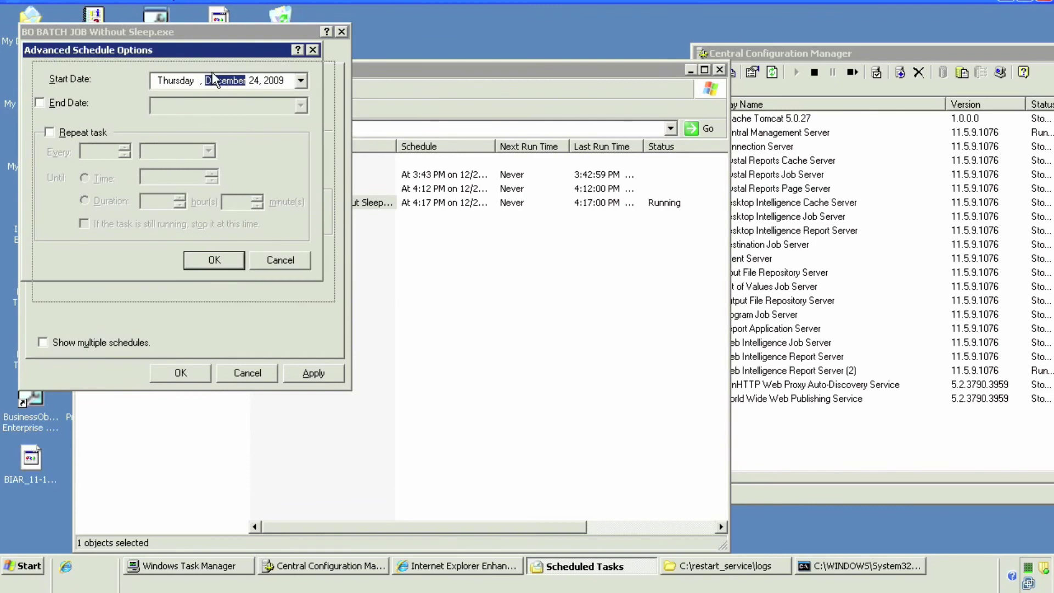
pyautogui.moveTo(199, 55); pyautogui.dragTo(301, 191)
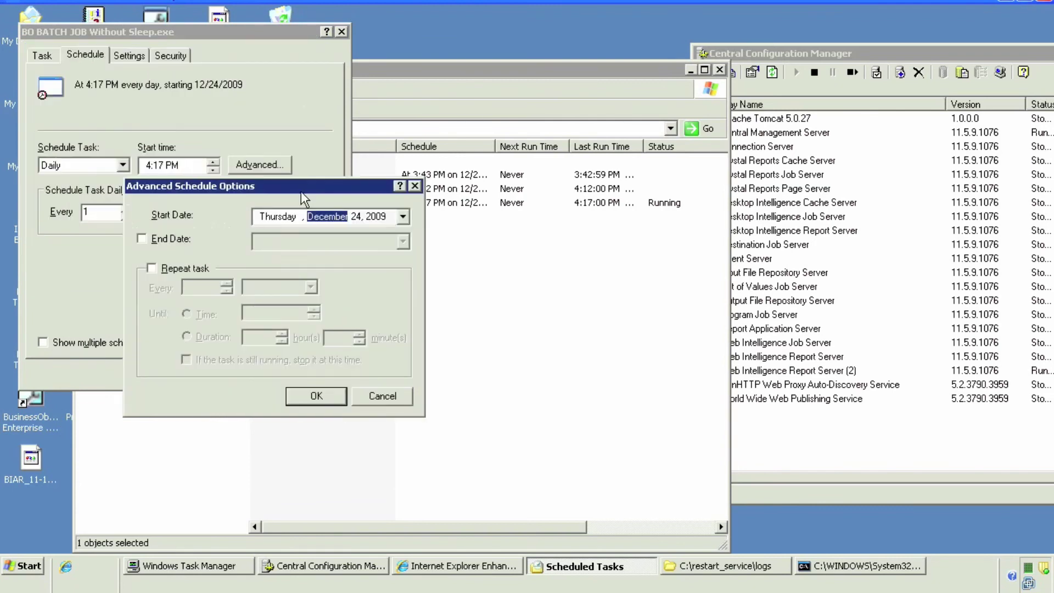
pyautogui.click(403, 218)
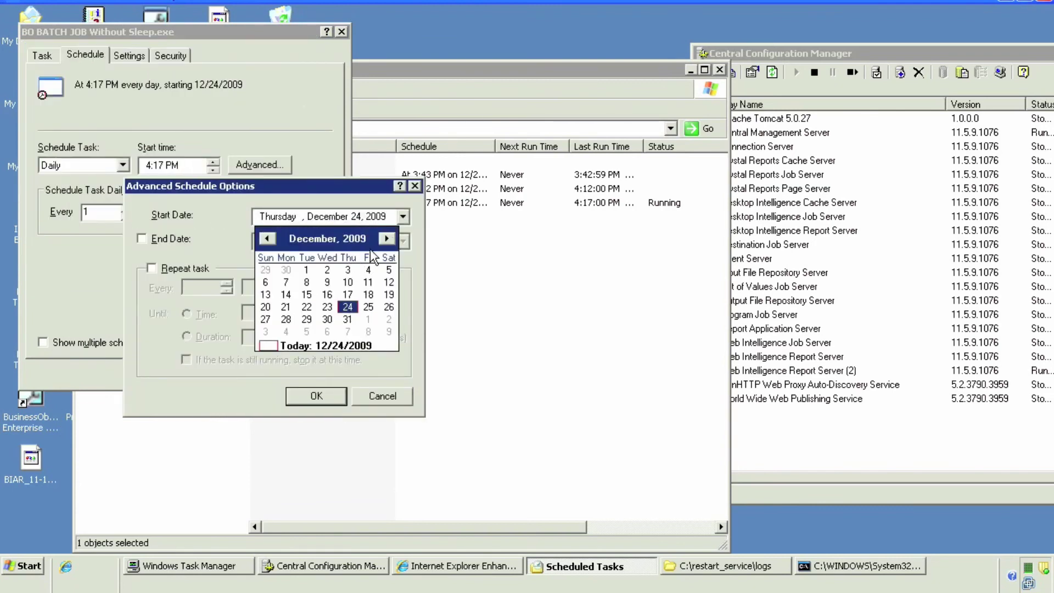
pyautogui.click(387, 238)
pyautogui.click(366, 269)
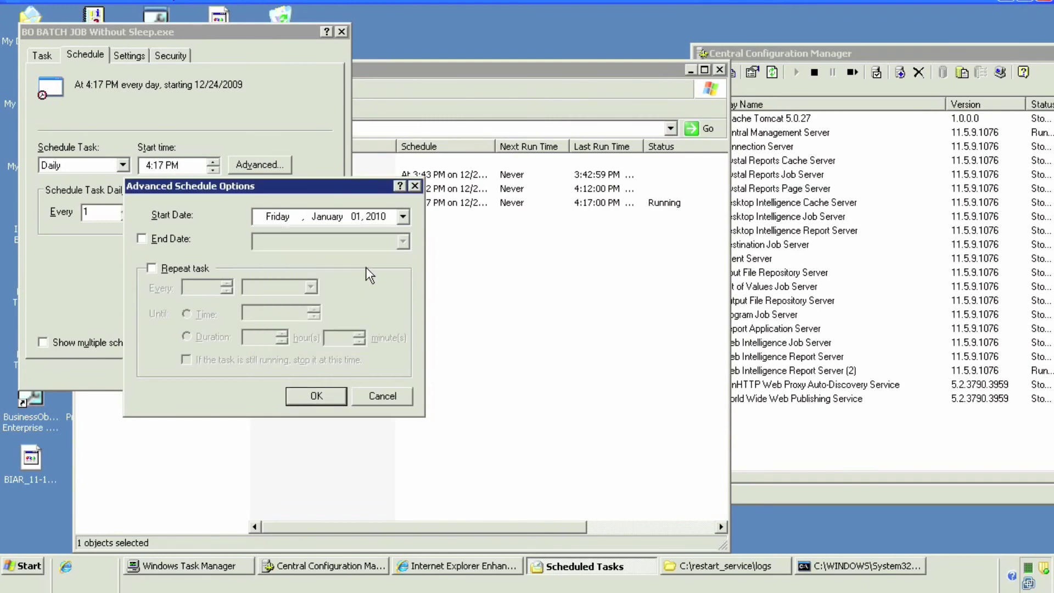
# Add an end date of 1/1/2012 and save the 12:30 AM daily schedule.
pyautogui.click(141, 239)
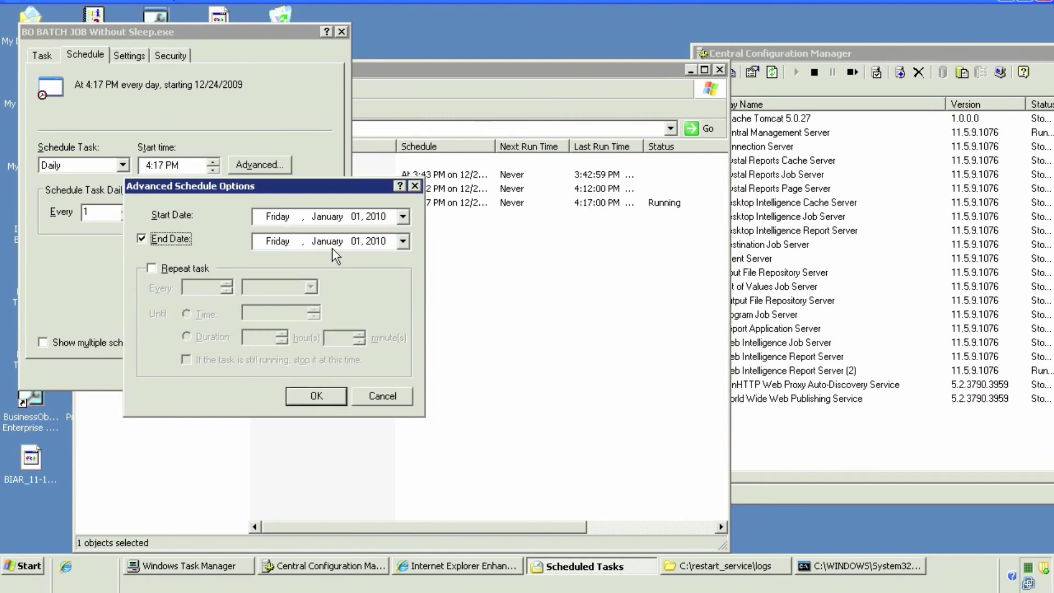
pyautogui.click(376, 241)
pyautogui.click(406, 242)
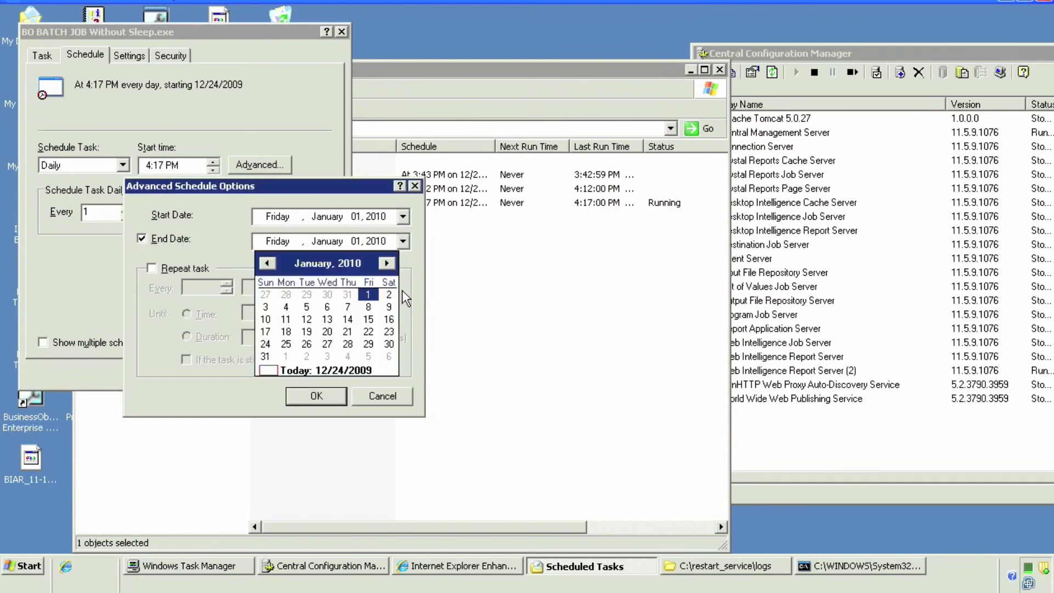
pyautogui.click(357, 262)
pyautogui.click(373, 261)
pyautogui.click(373, 261)
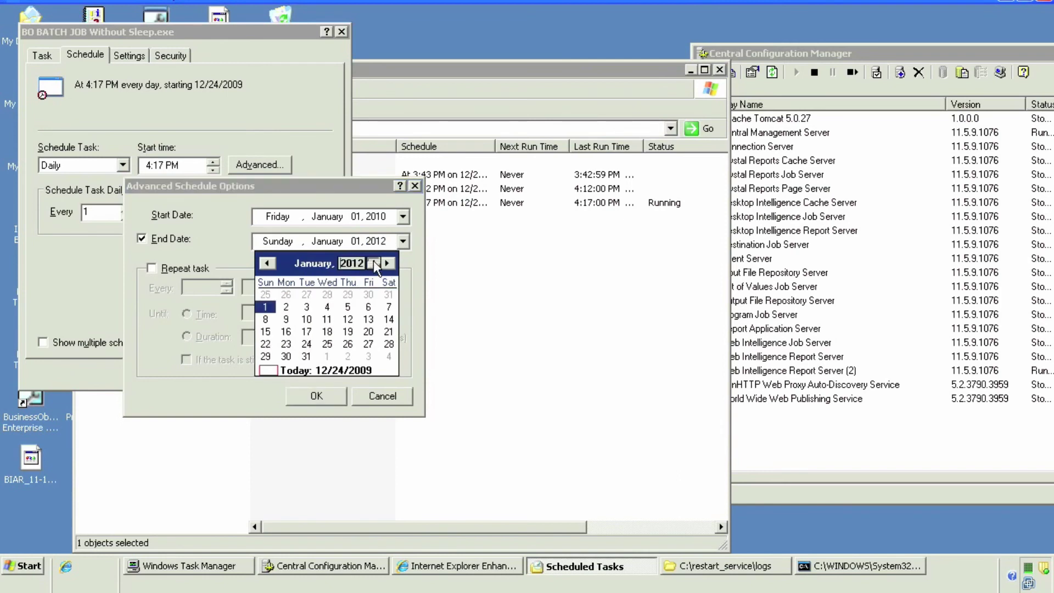
pyautogui.click(335, 391)
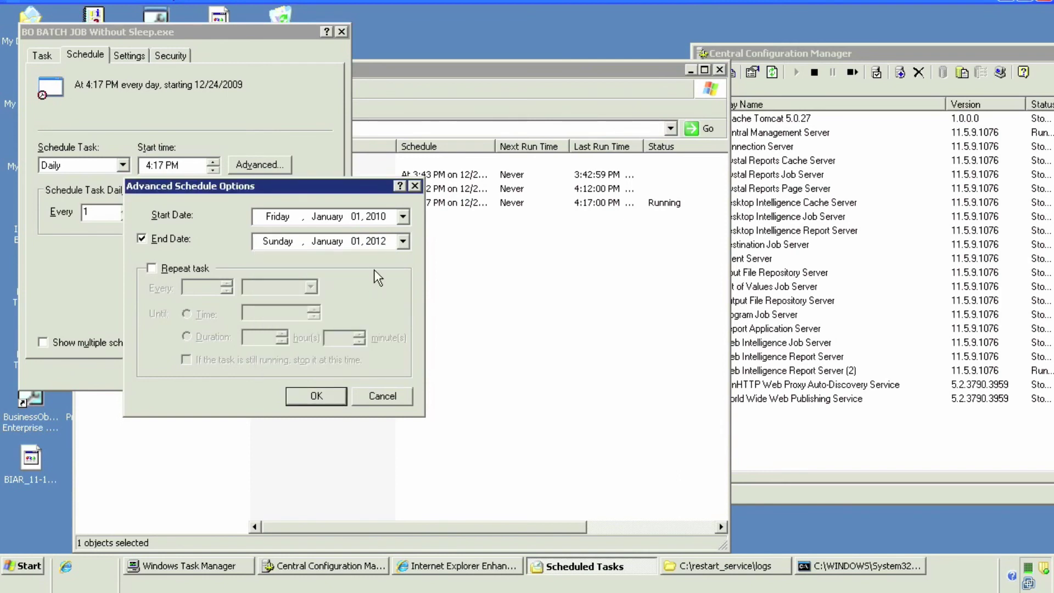
pyautogui.click(201, 270)
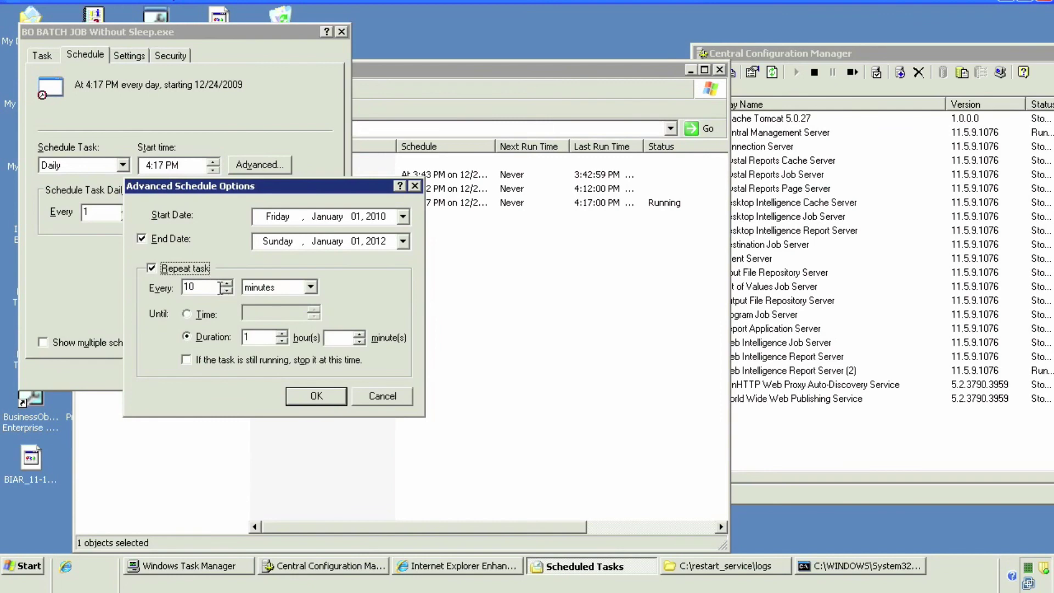
pyautogui.click(175, 270)
pyautogui.click(305, 395)
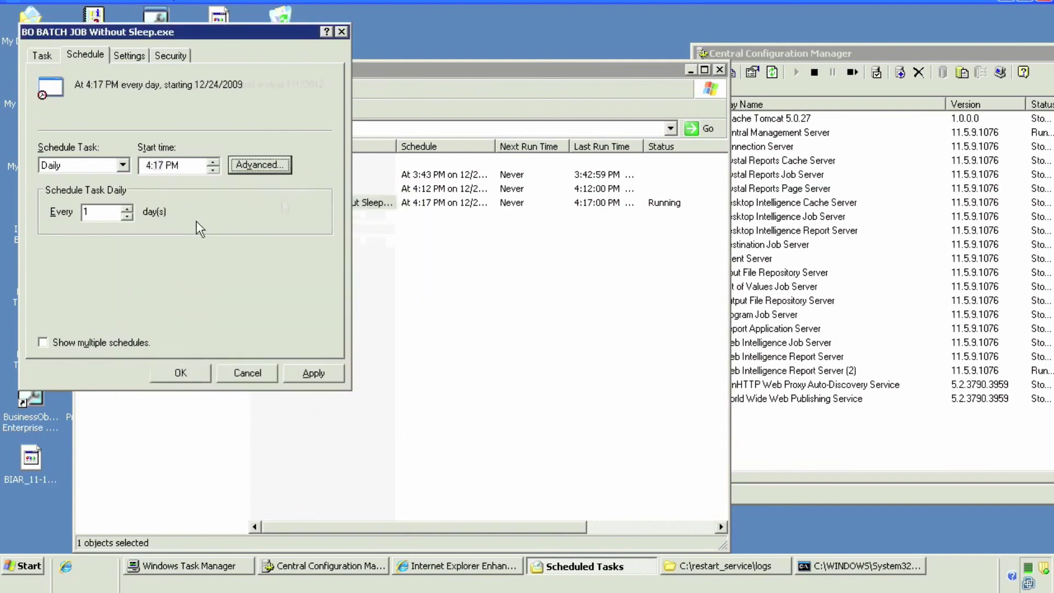
pyautogui.click(303, 374)
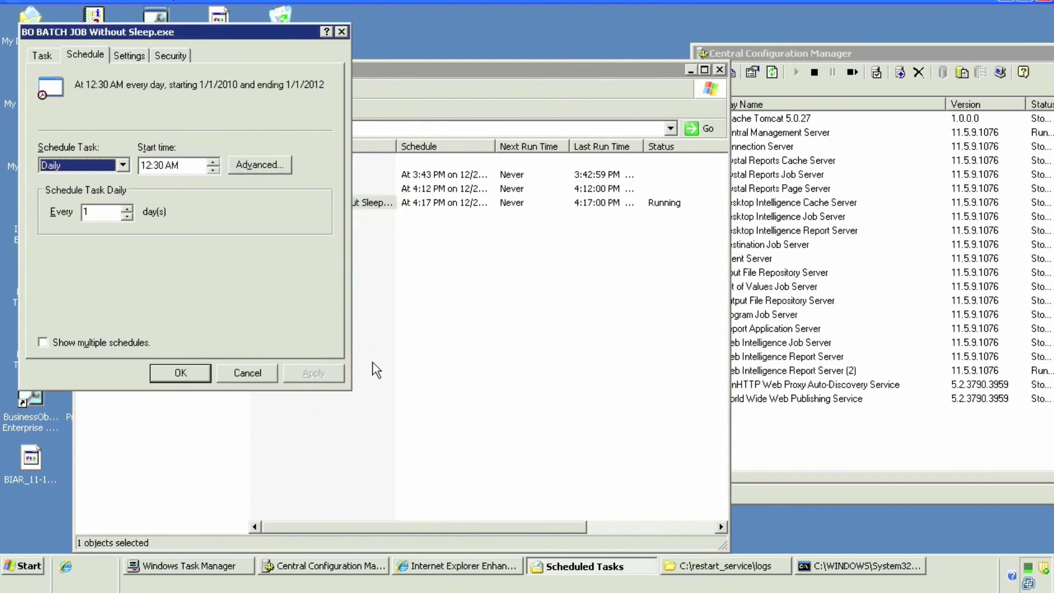
pyautogui.click(201, 370)
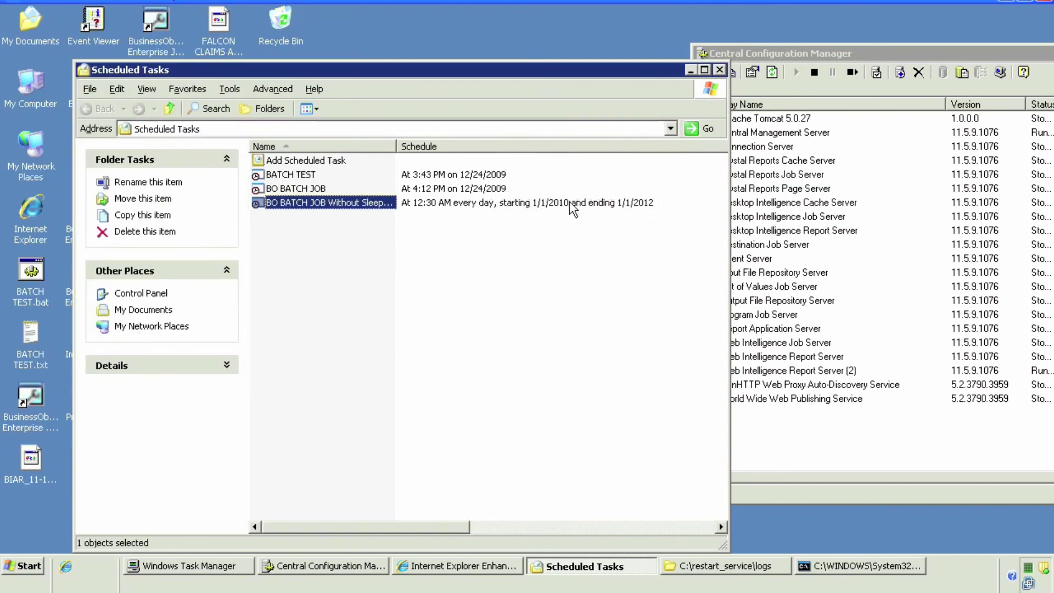
# Check the job's console and Central Configuration Manager, then select bob_restart_svc.log in C:\restart_service\logs.
pyautogui.click(826, 570)
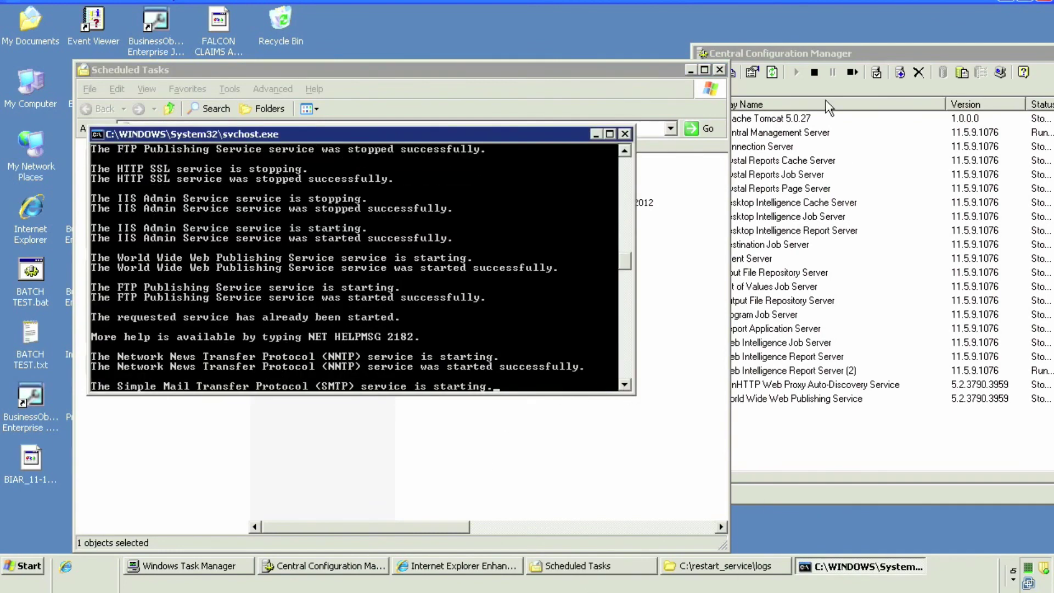
pyautogui.click(772, 73)
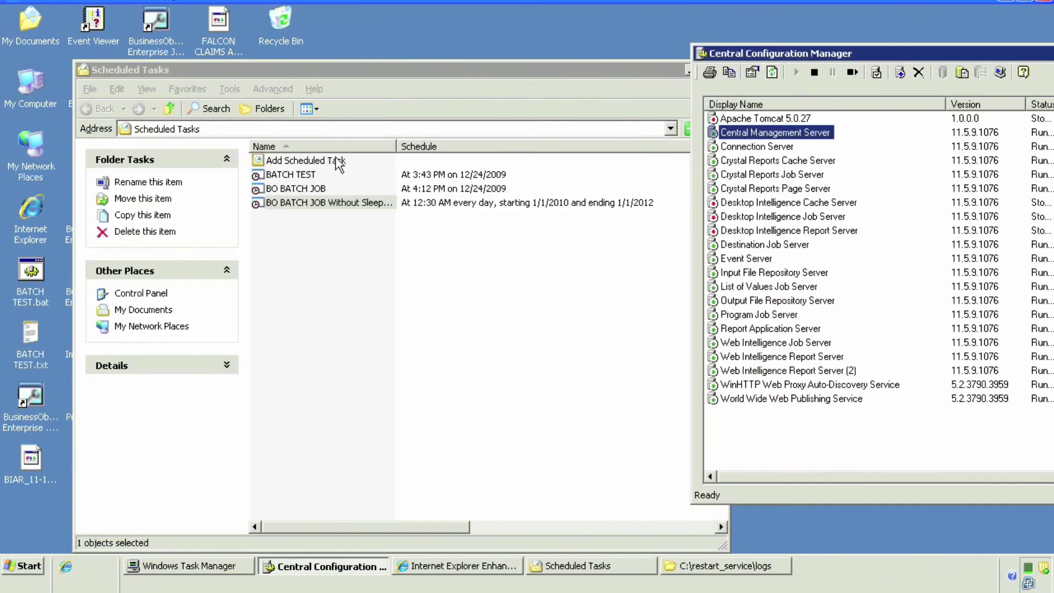
pyautogui.click(733, 574)
pyautogui.click(492, 253)
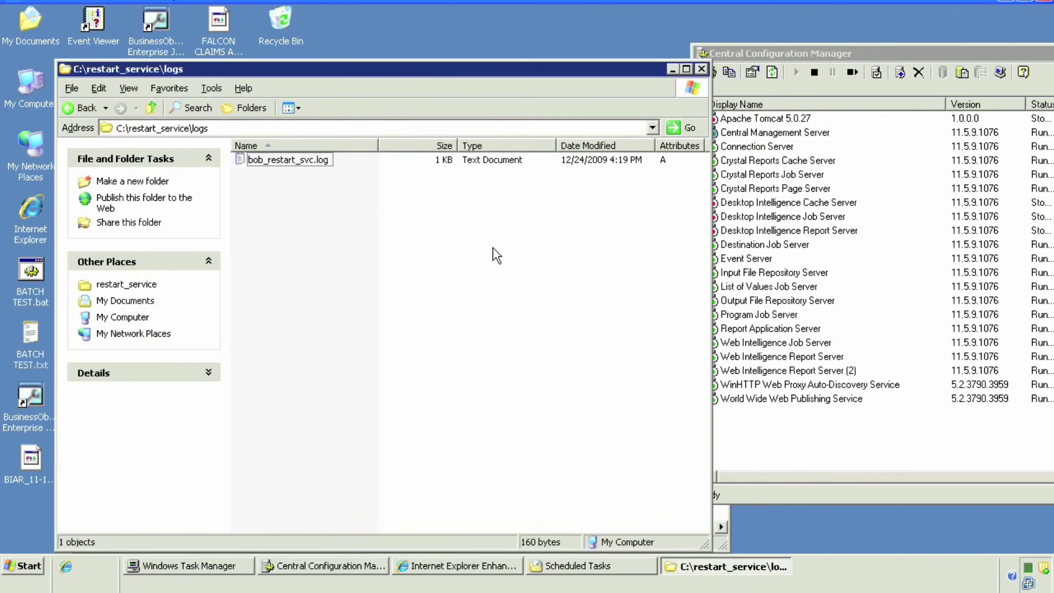